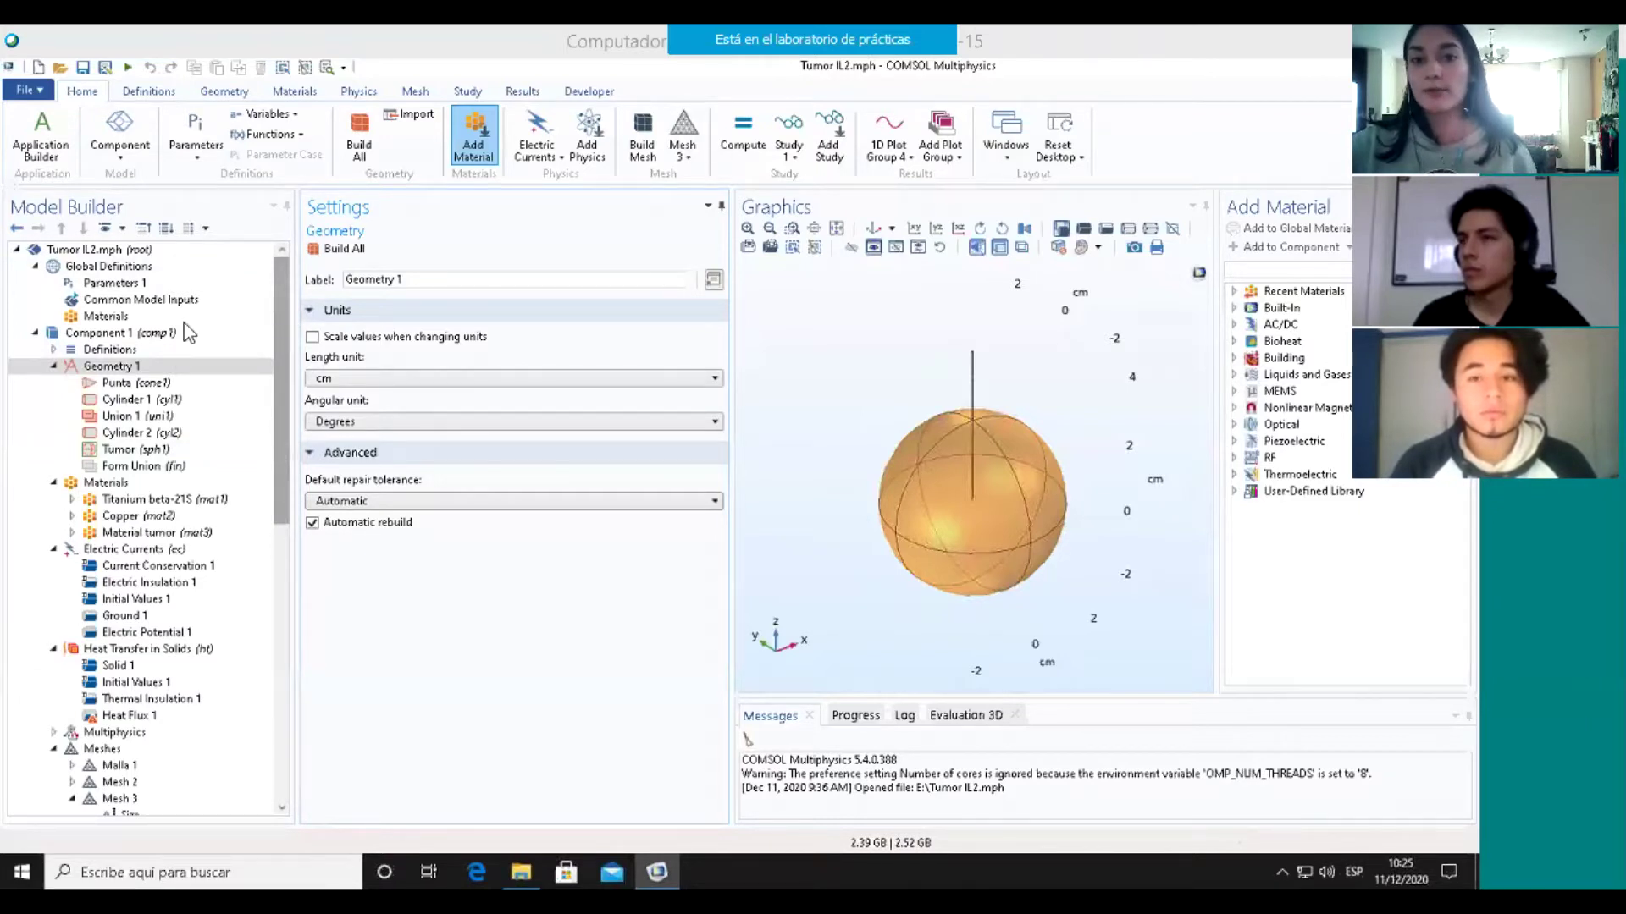
Examine the geometry of the tumor model, reviewing the Punta cone, Cylinder 1, Cylinder 2 and the Tumor sphere.
left_click(181, 369)
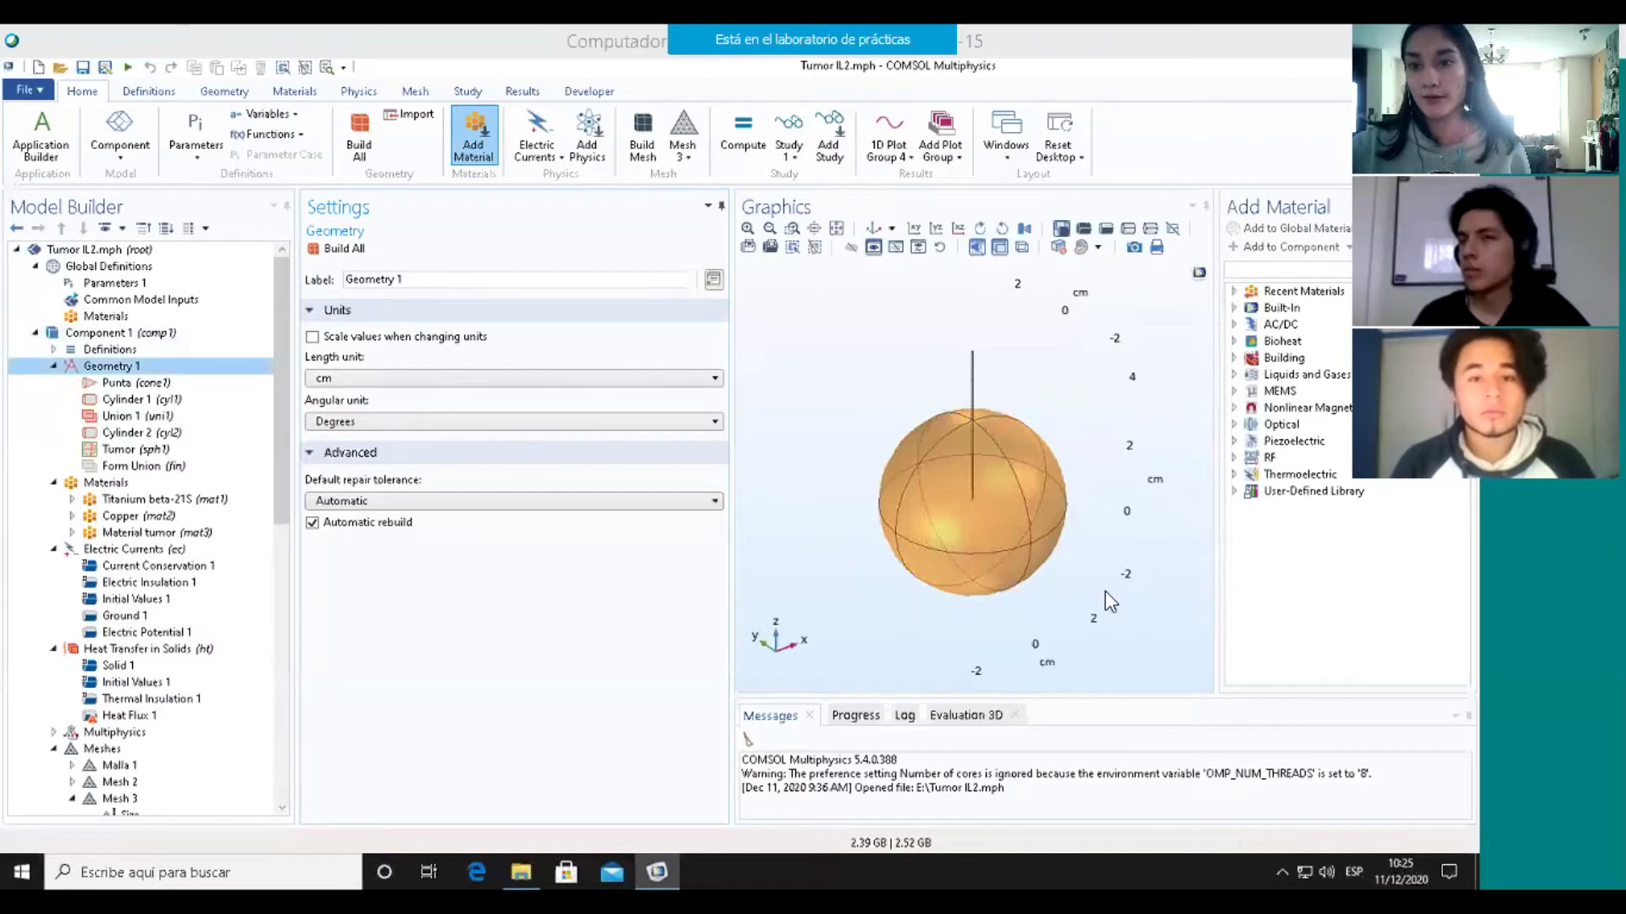
left_click_drag(1022, 535, 1026, 603)
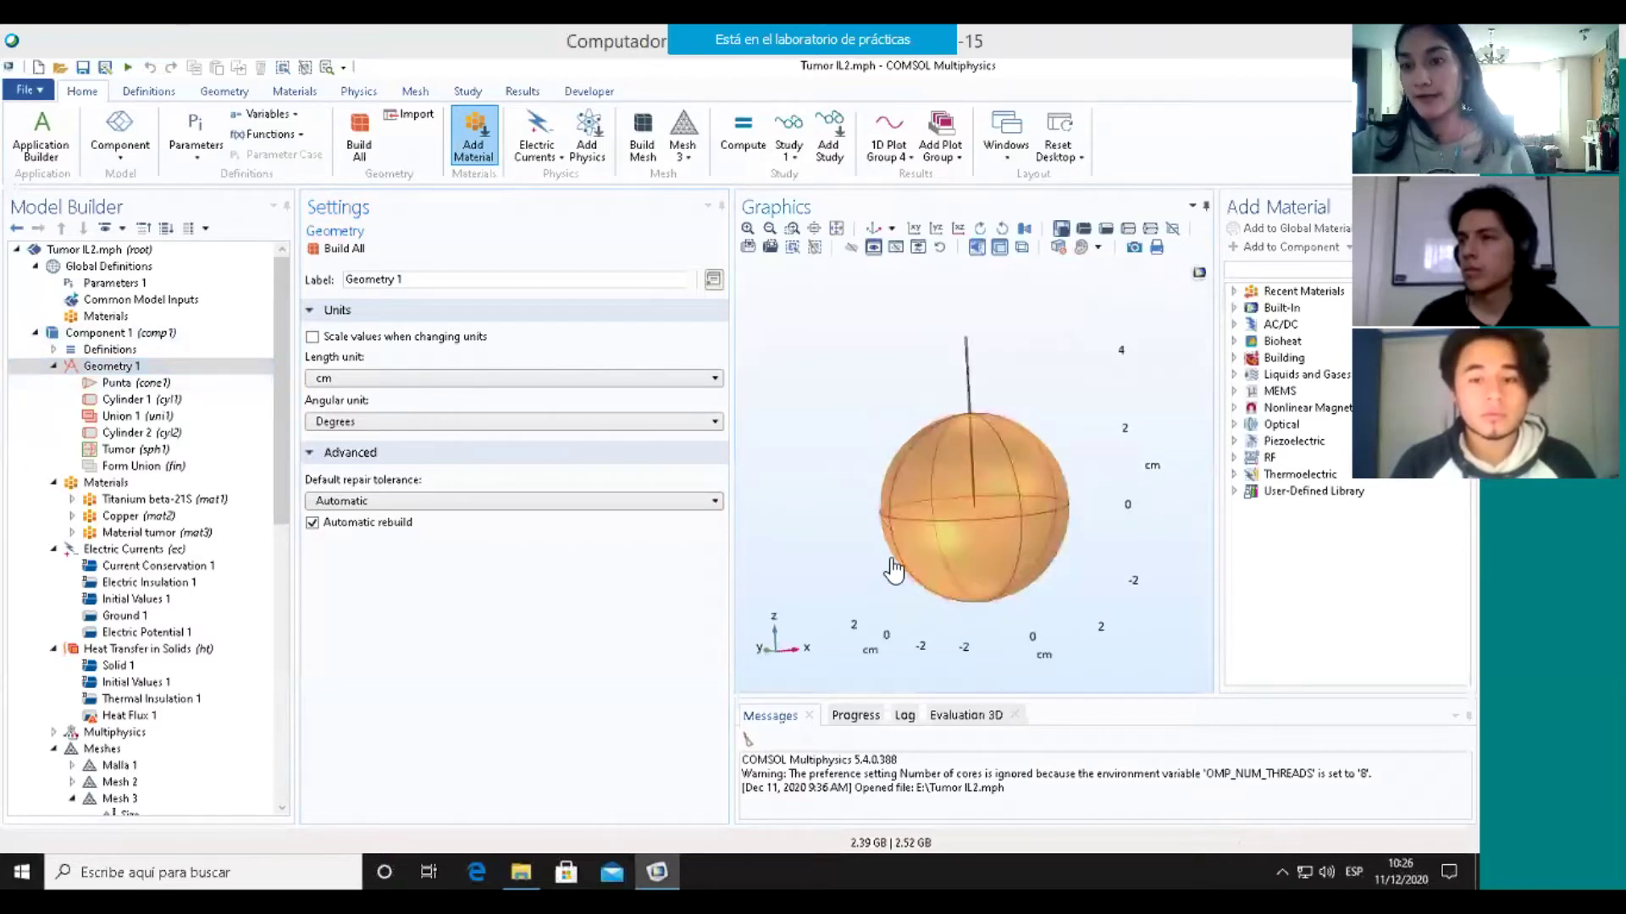
left_click(974, 358)
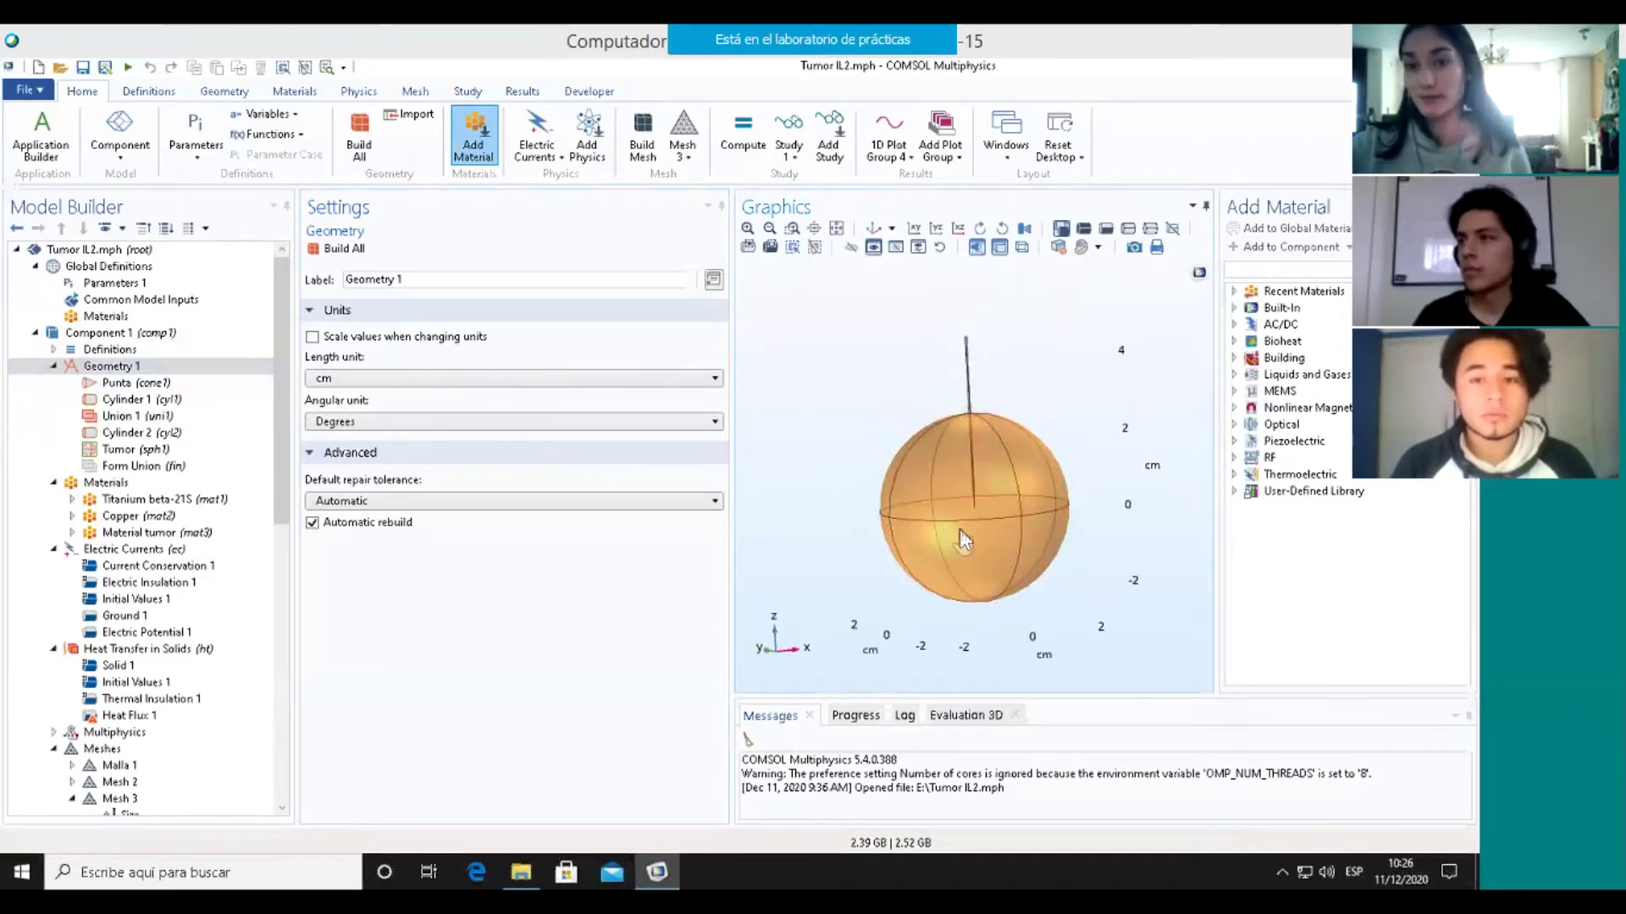
left_click(196, 384)
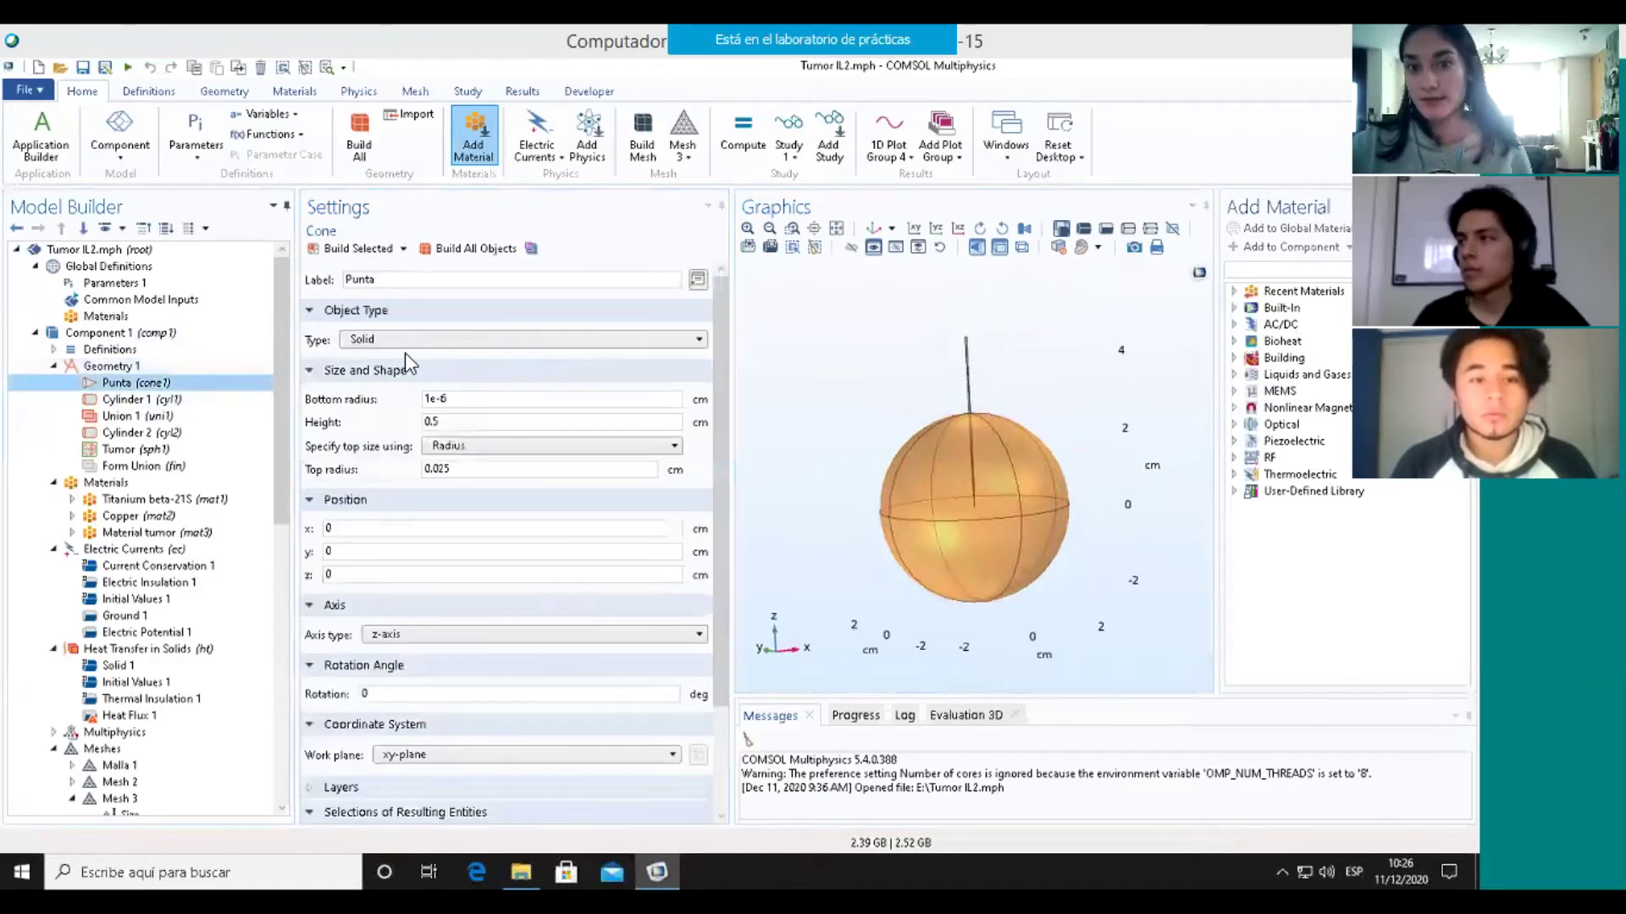
left_click(166, 401)
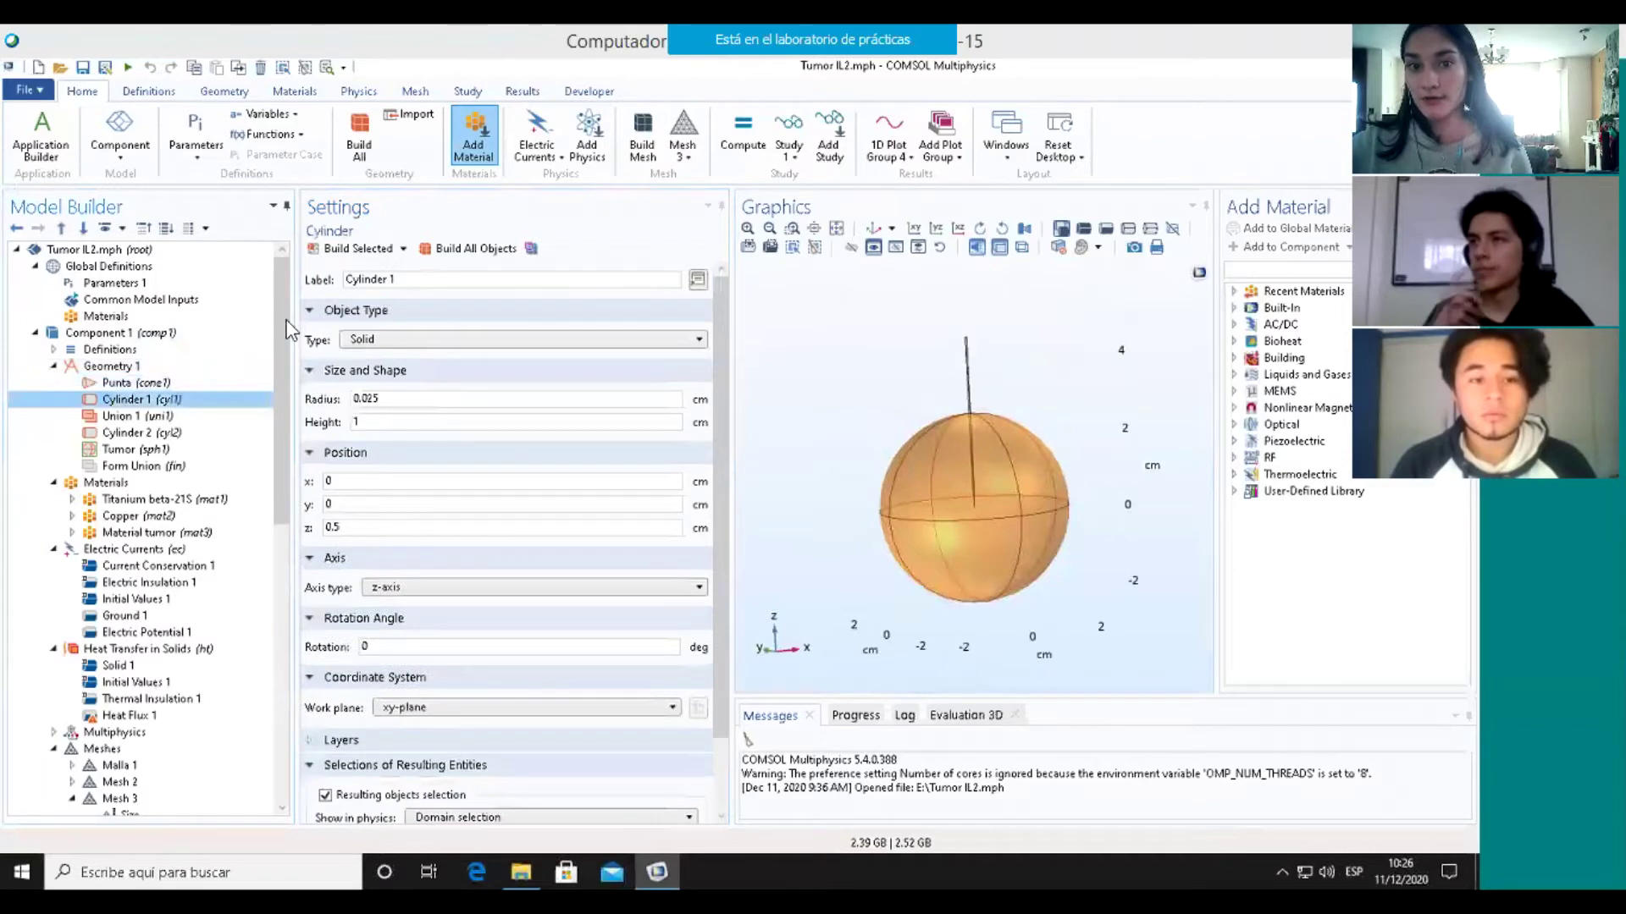
scroll(191, 405, "down", 1)
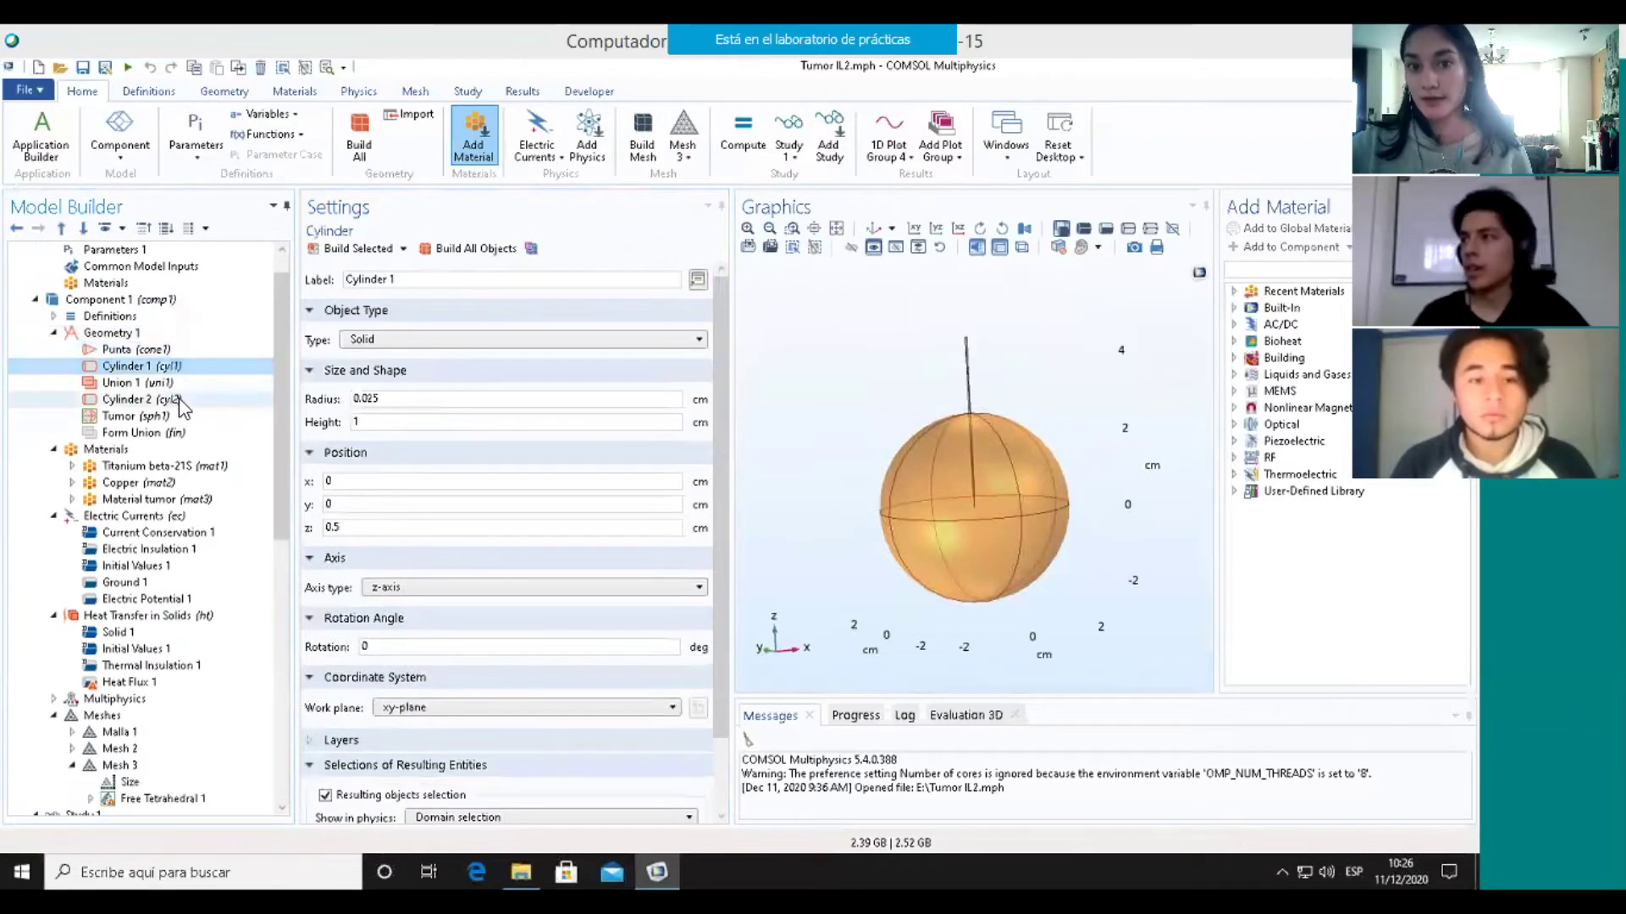
left_click(170, 400)
left_click(133, 416)
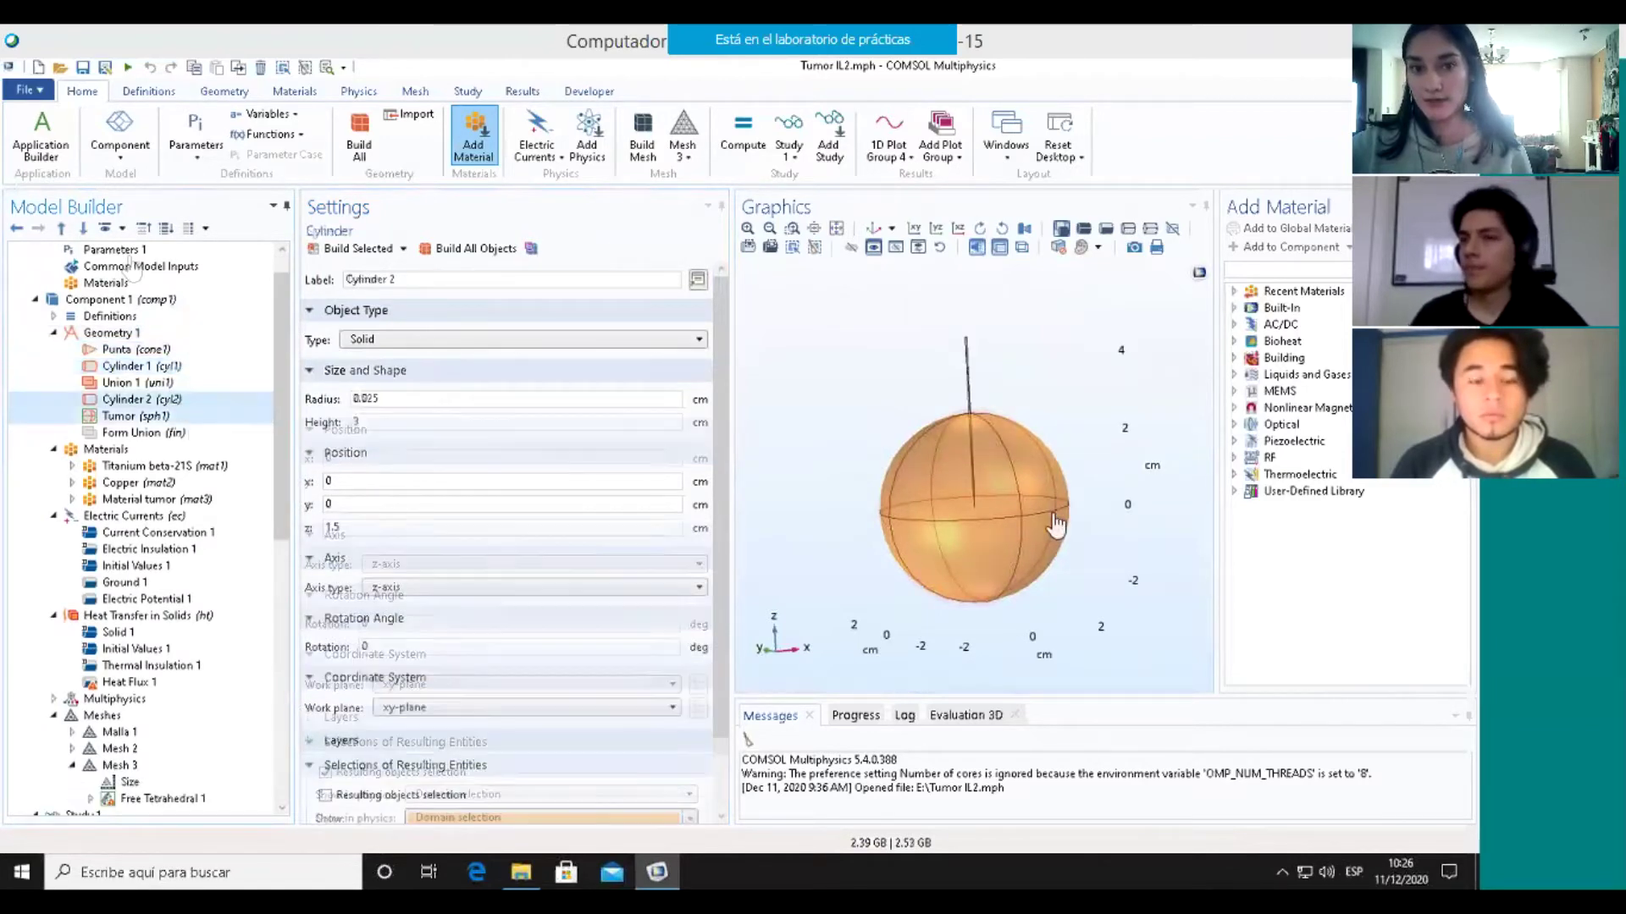
Review the component's material assignments and properties for Titanium beta-21S, Copper and Material tumor.
left_click(135, 449)
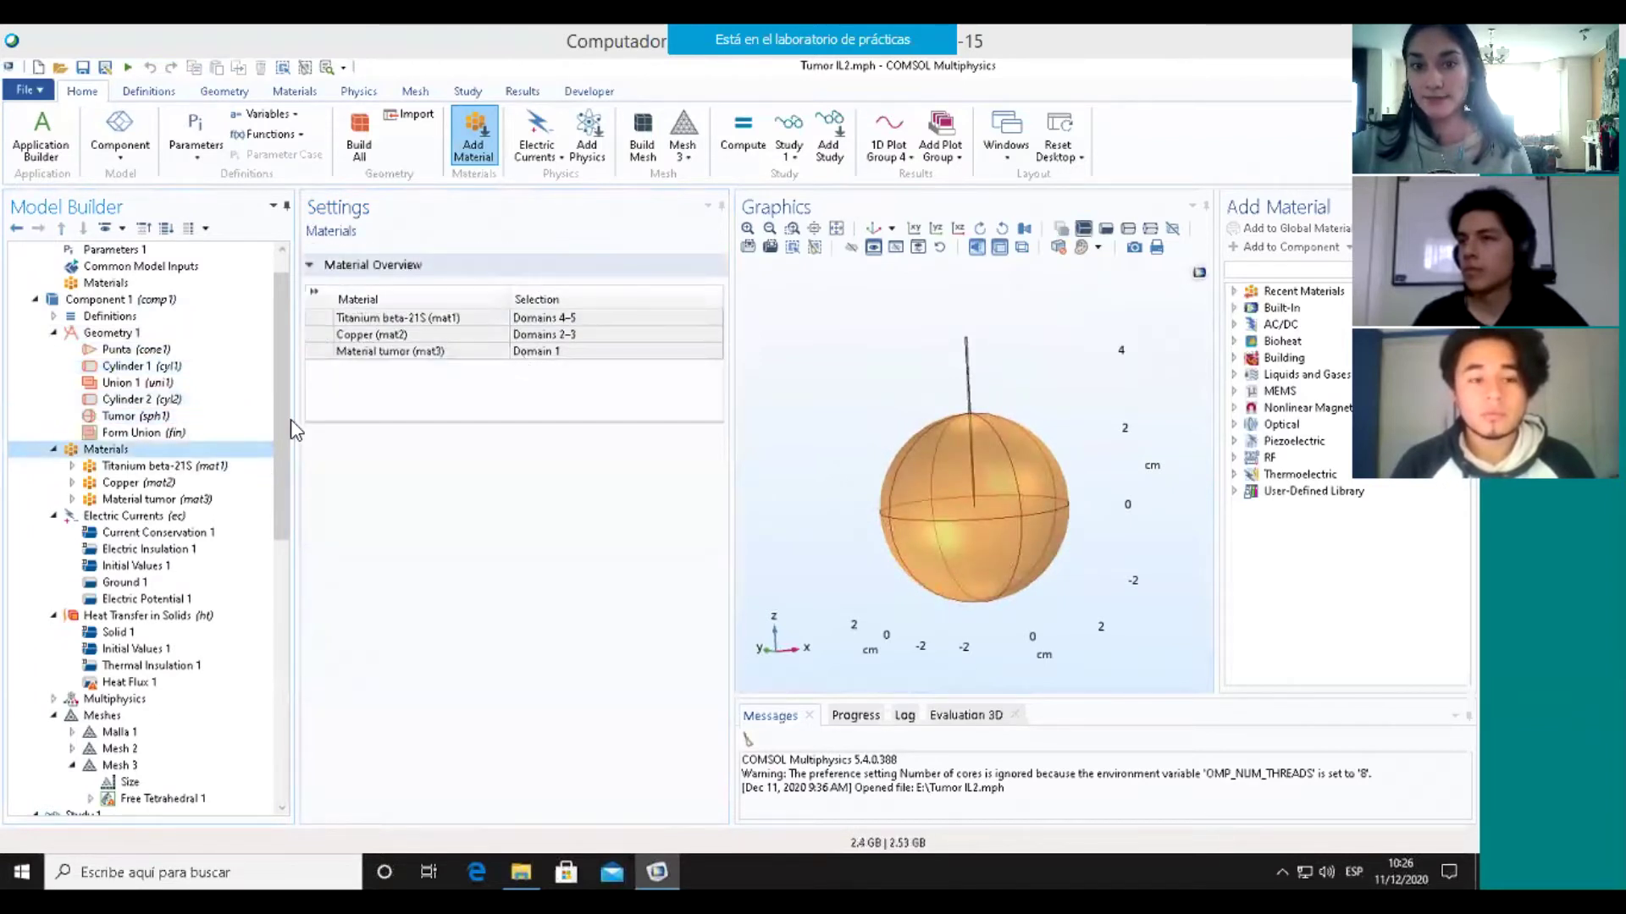
left_click(200, 468)
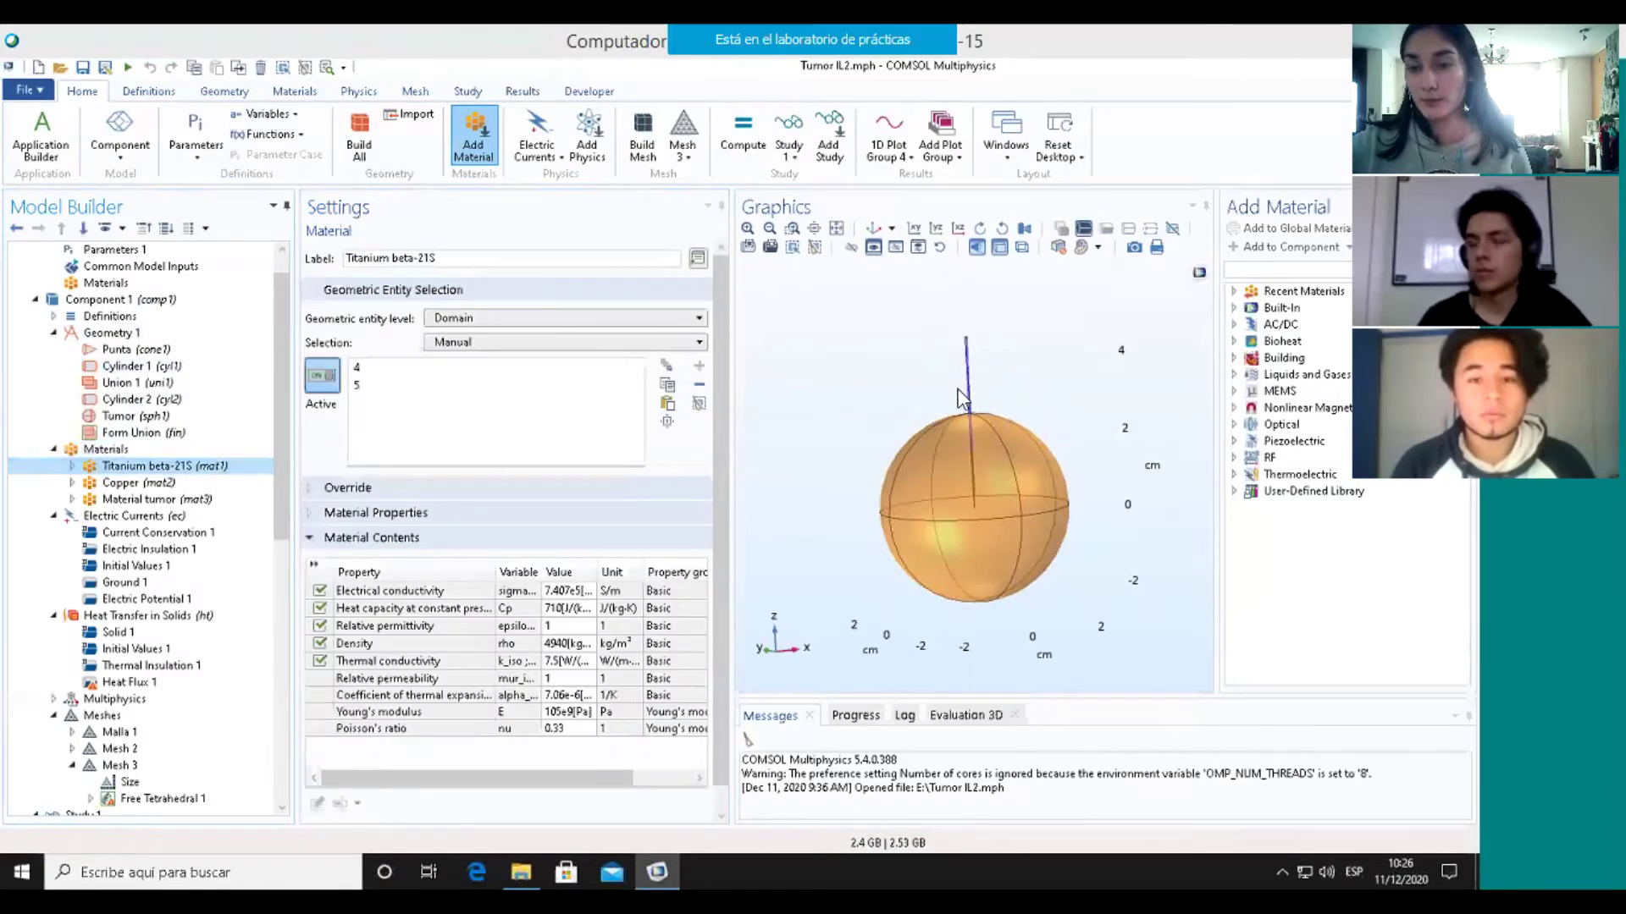
left_click(167, 483)
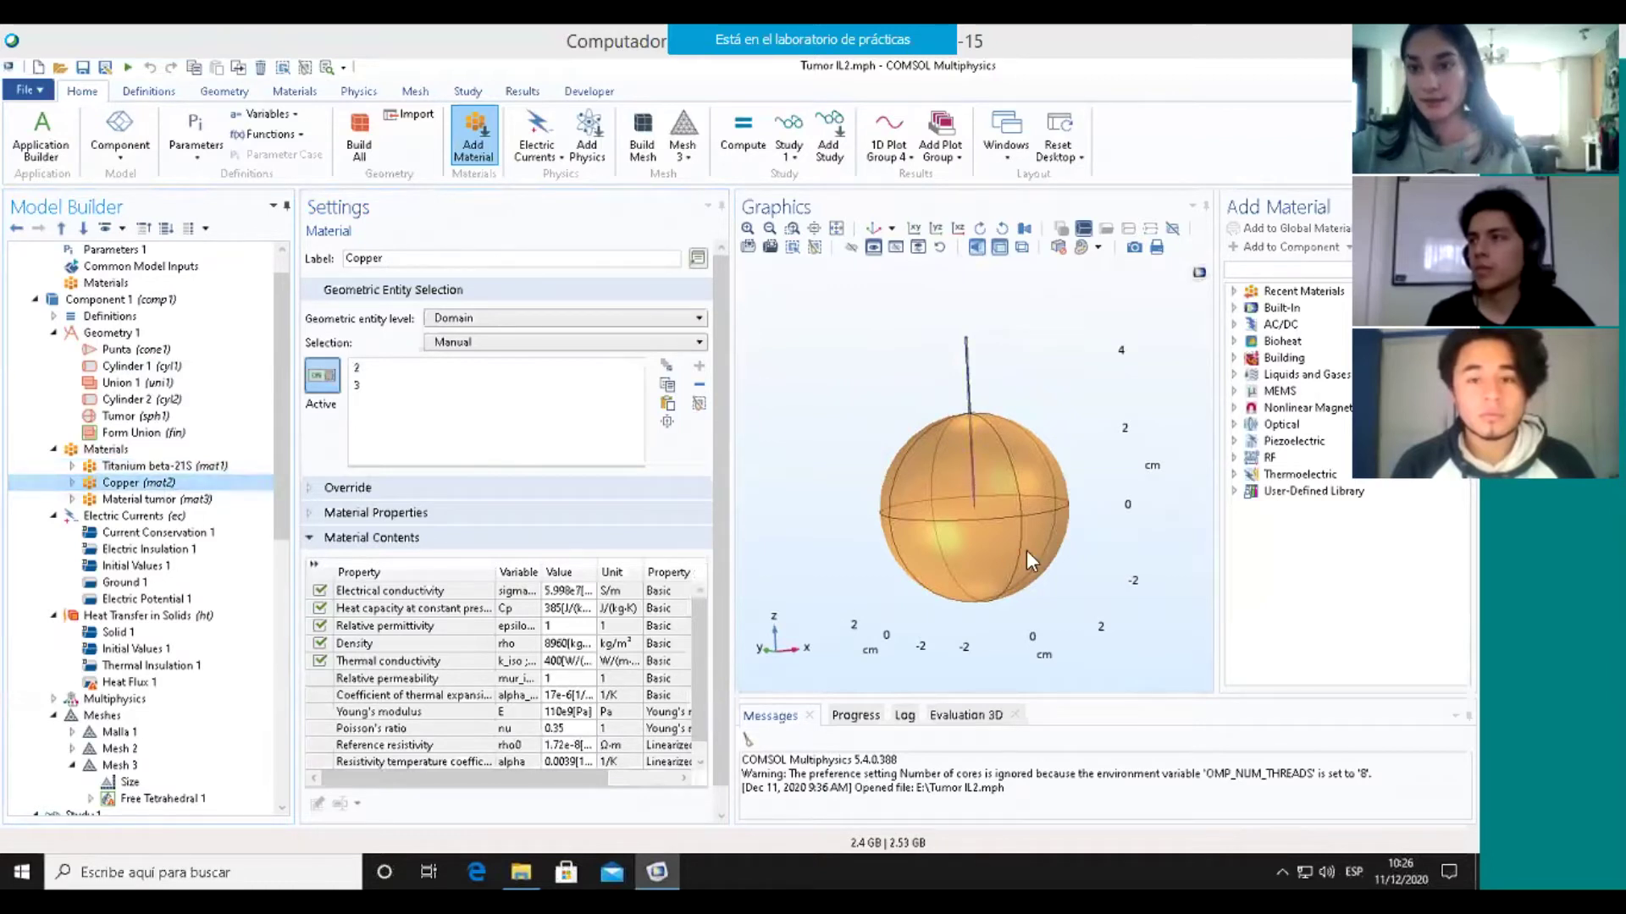
left_click(196, 500)
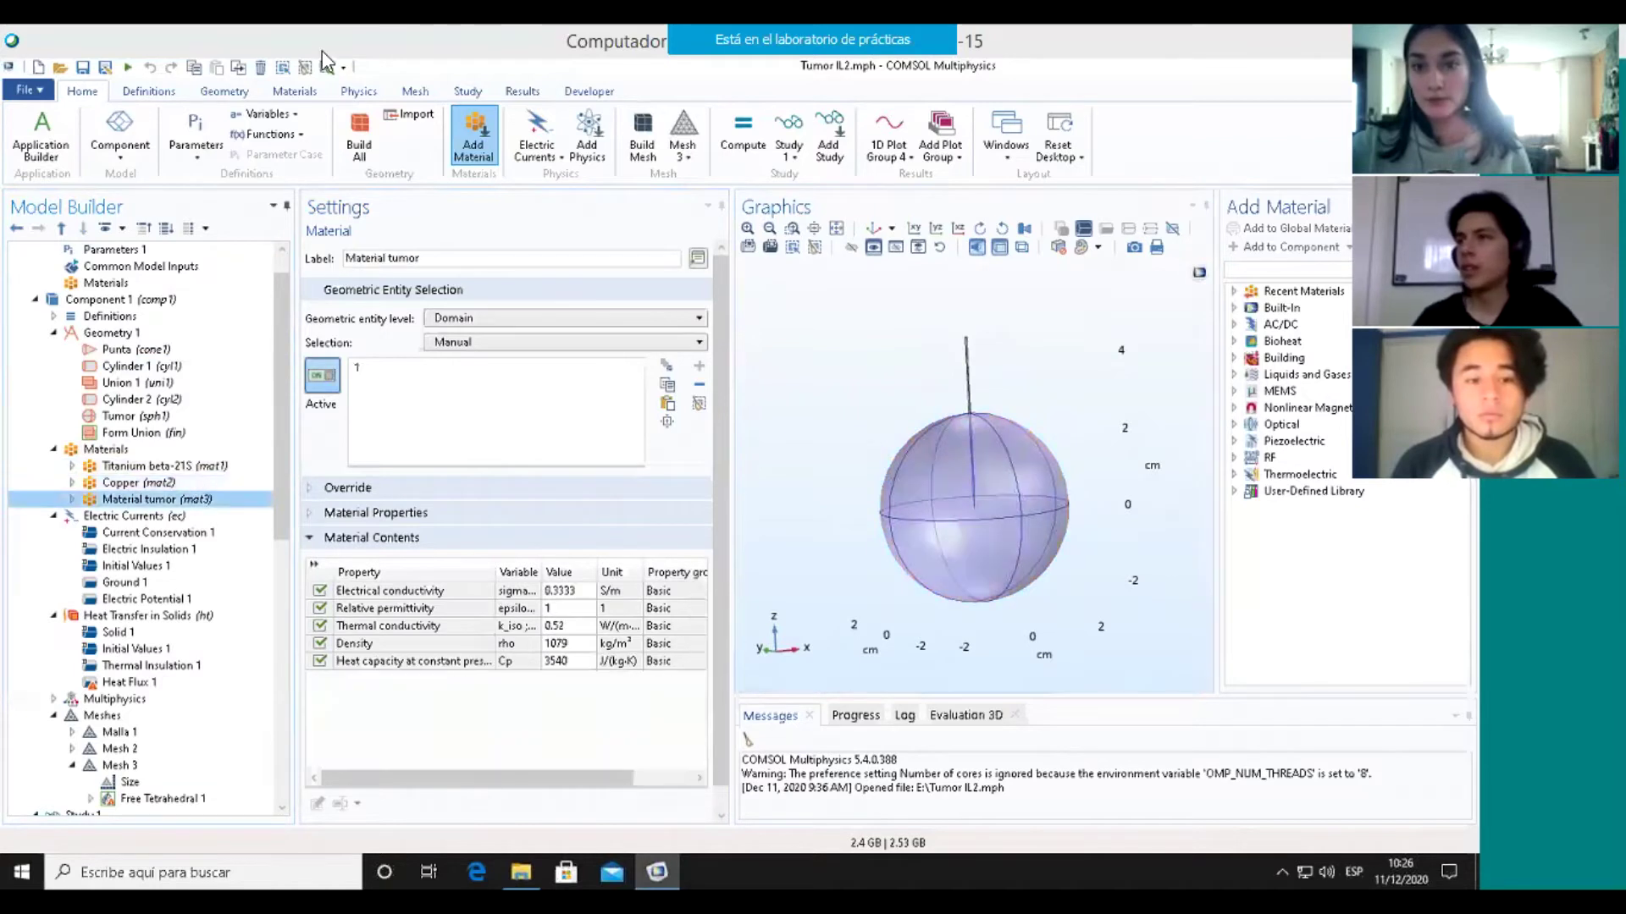
left_click(310, 95)
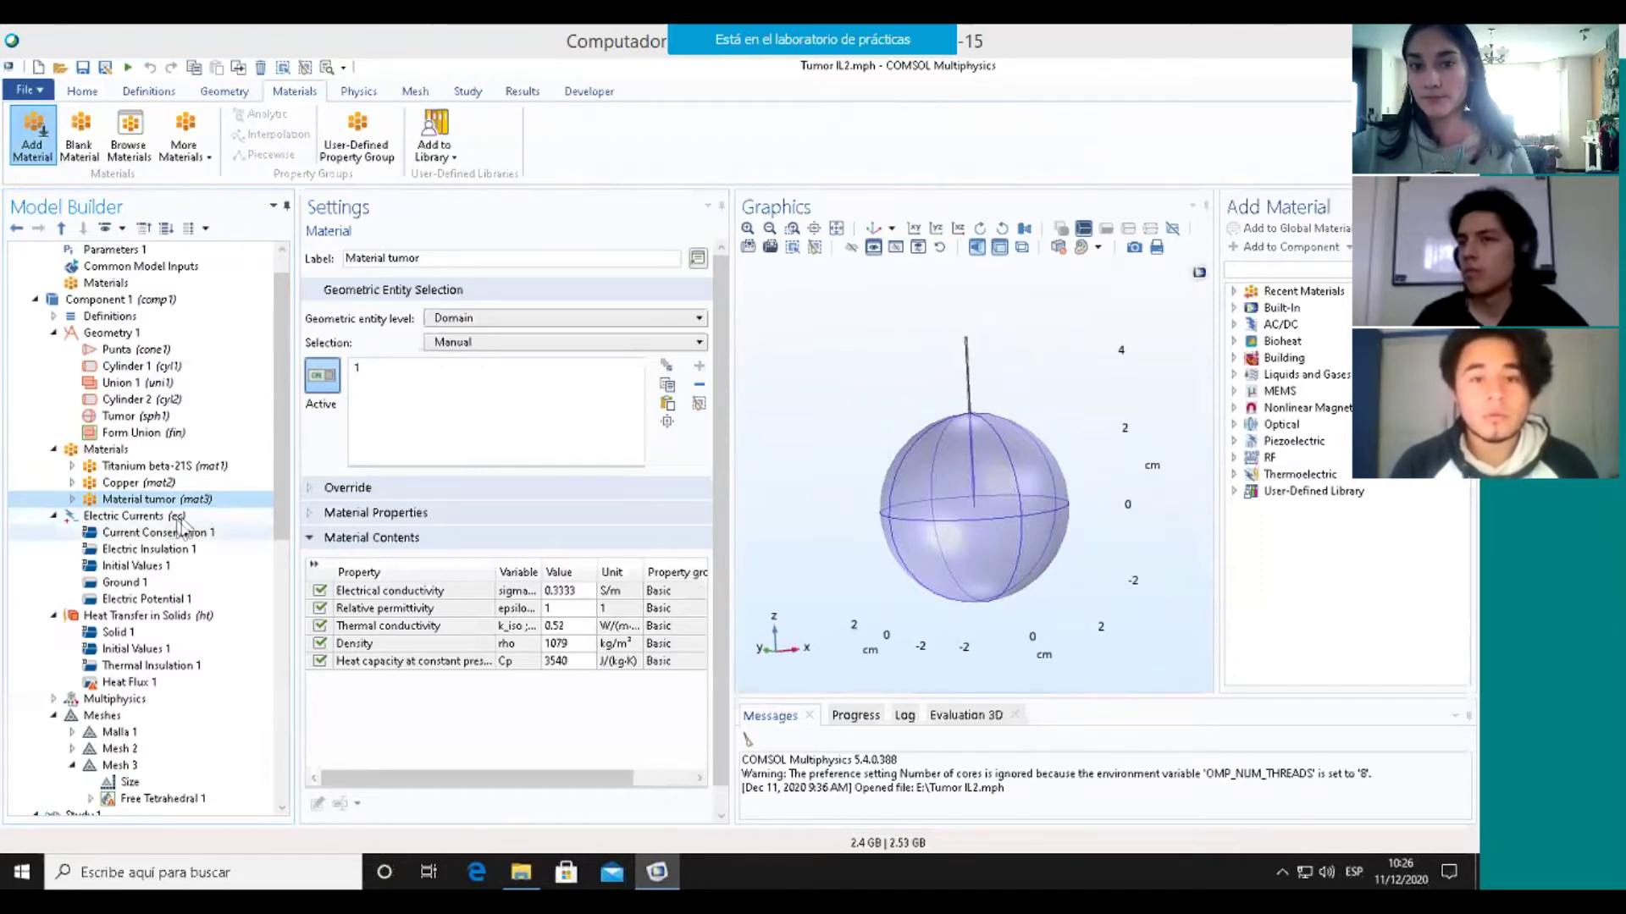
Review the Electric Currents physics, covering Current Conservation 1, Electric Insulation 1, Ground 1 and Electric Potential 1.
left_click(182, 517)
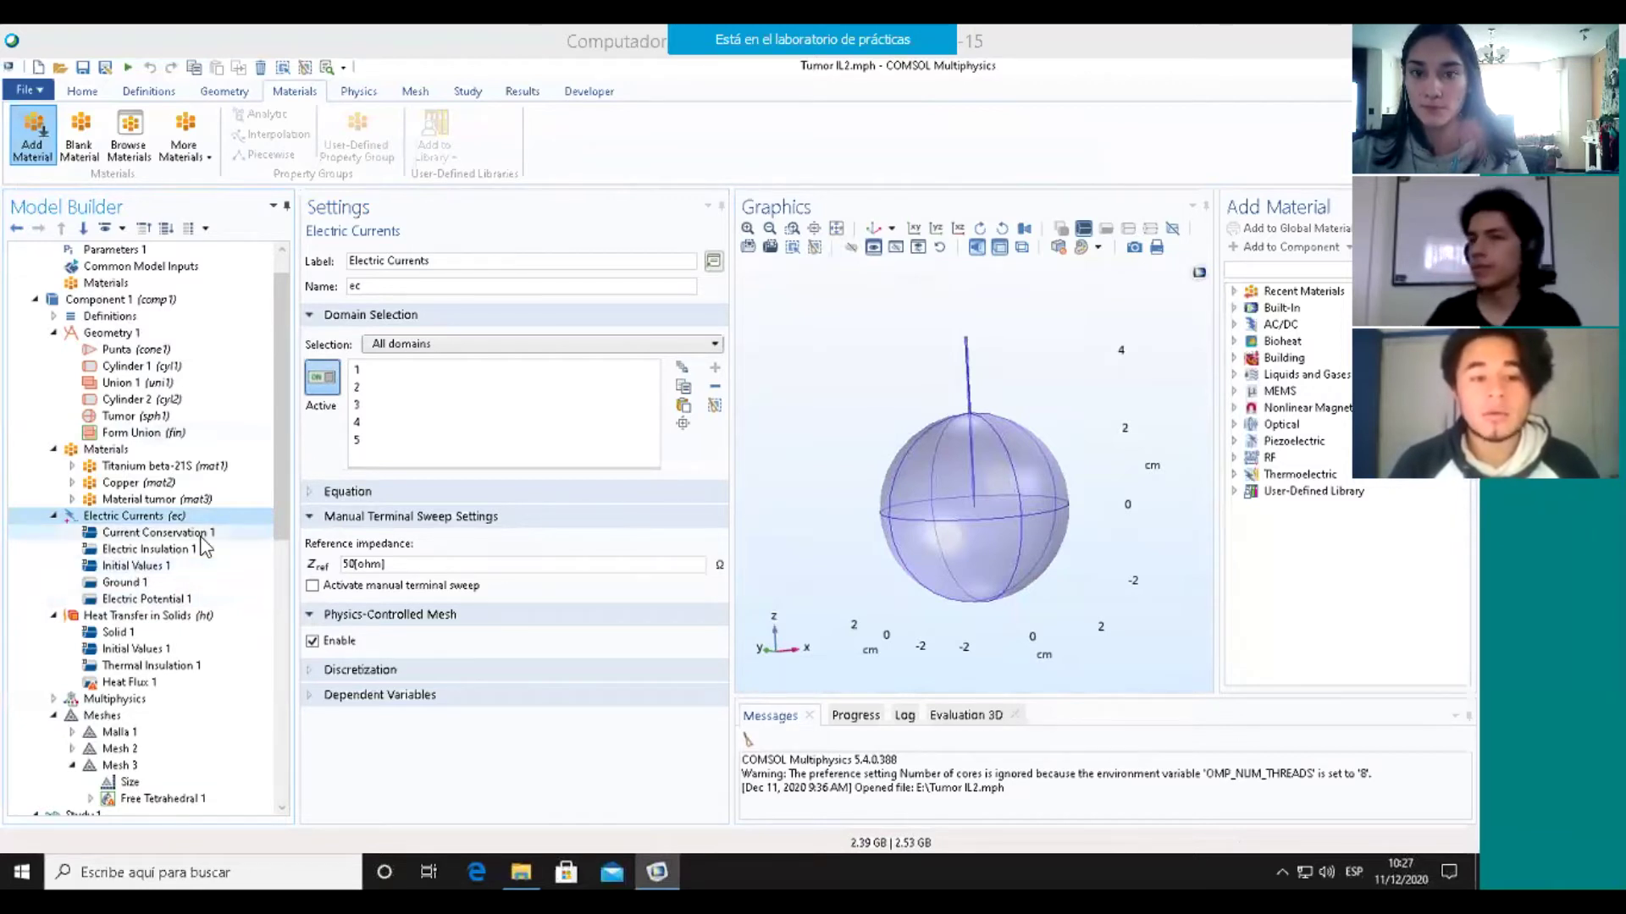
key("Down")
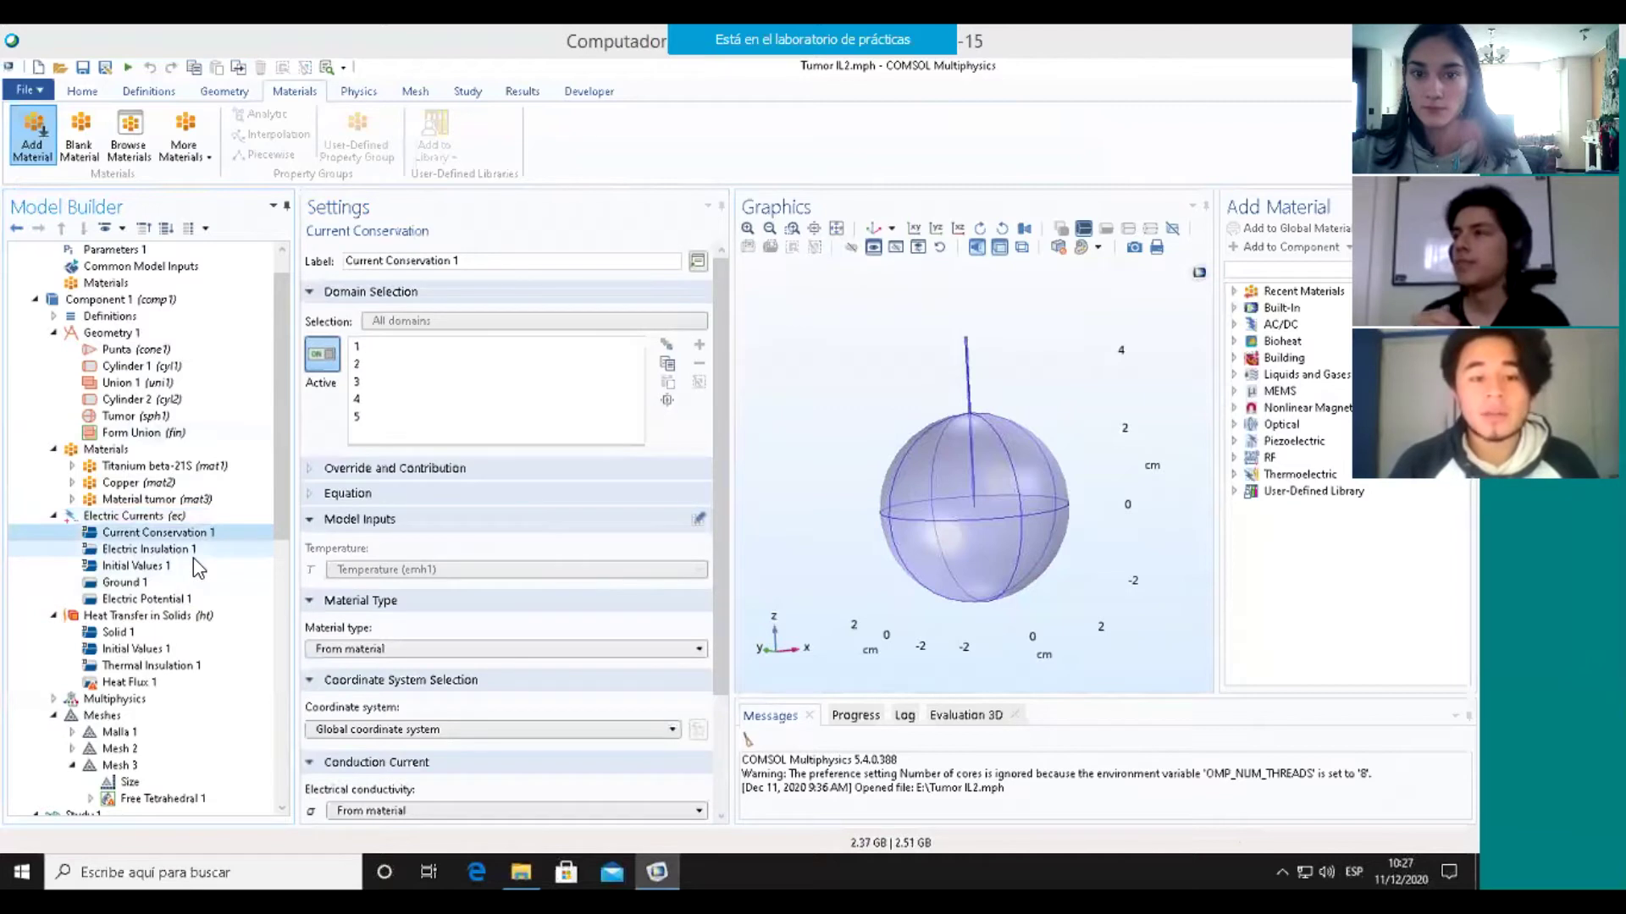
key("Down")
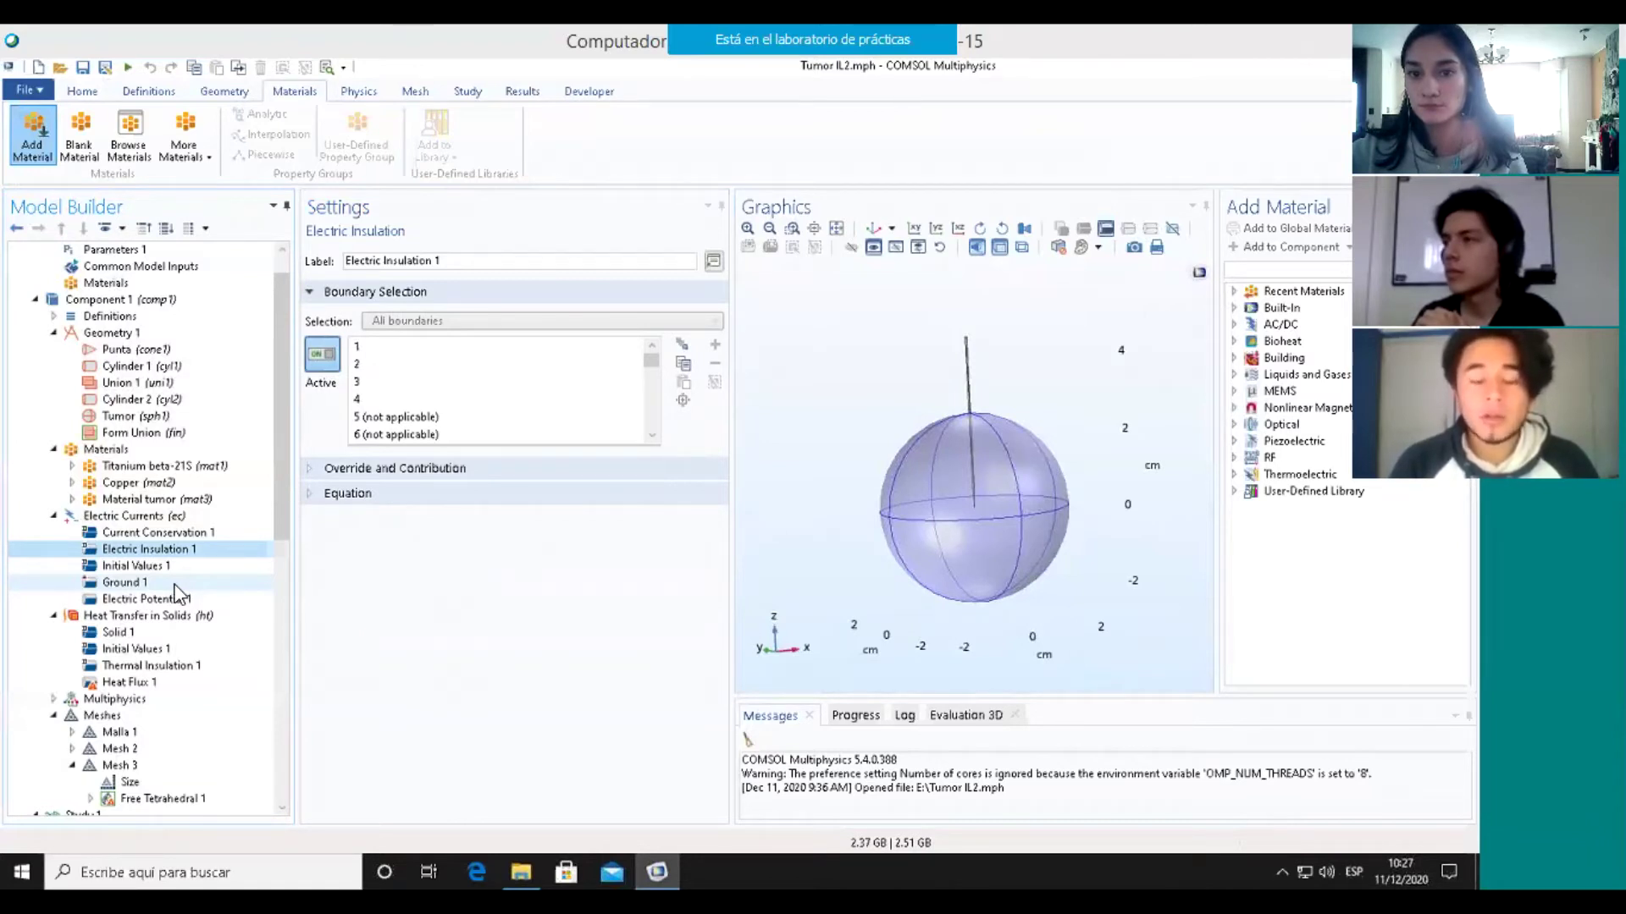
left_click(174, 585)
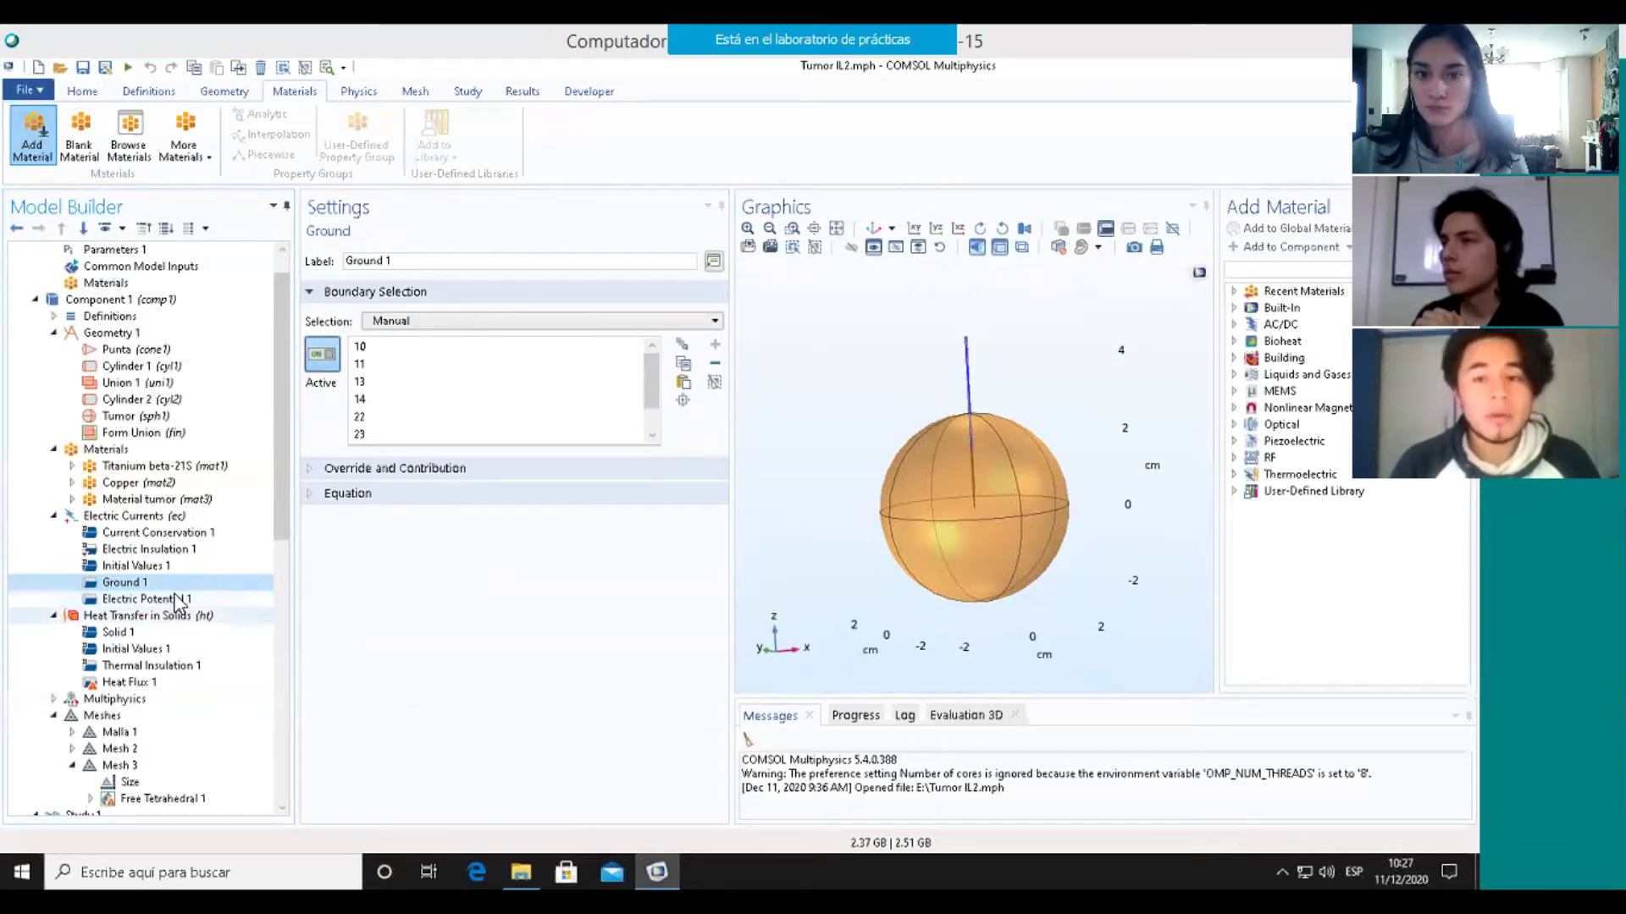
left_click(140, 599)
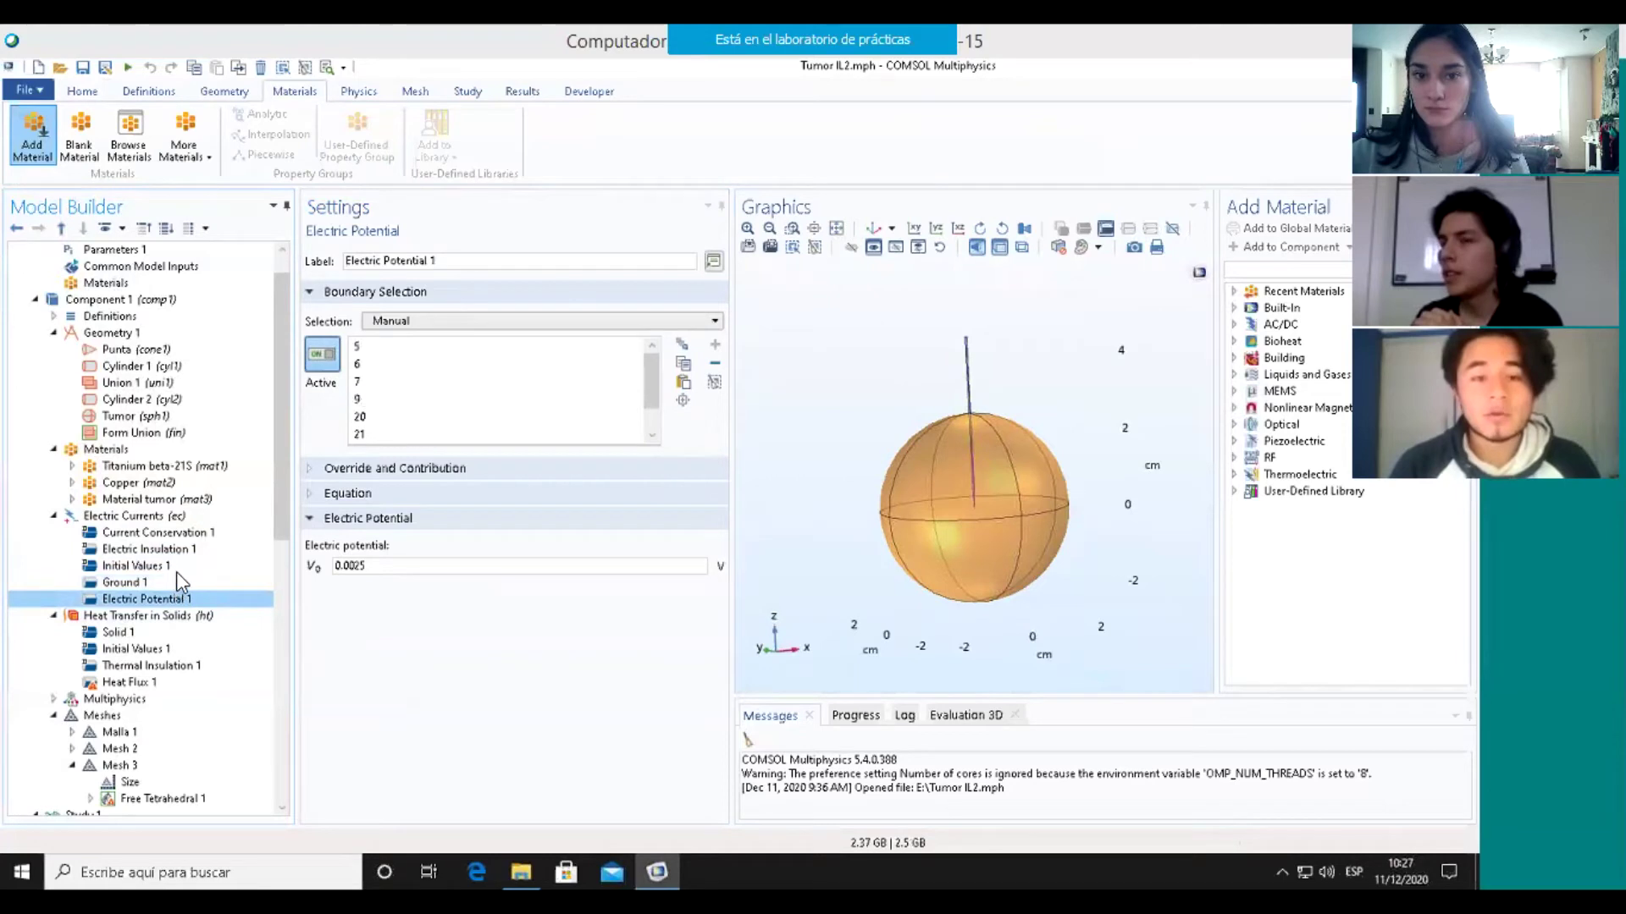
Compare the needle boundaries assigned to Ground 1 and Electric Potential 1, inspecting the needle tip inside the tumor up close.
left_click(176, 582)
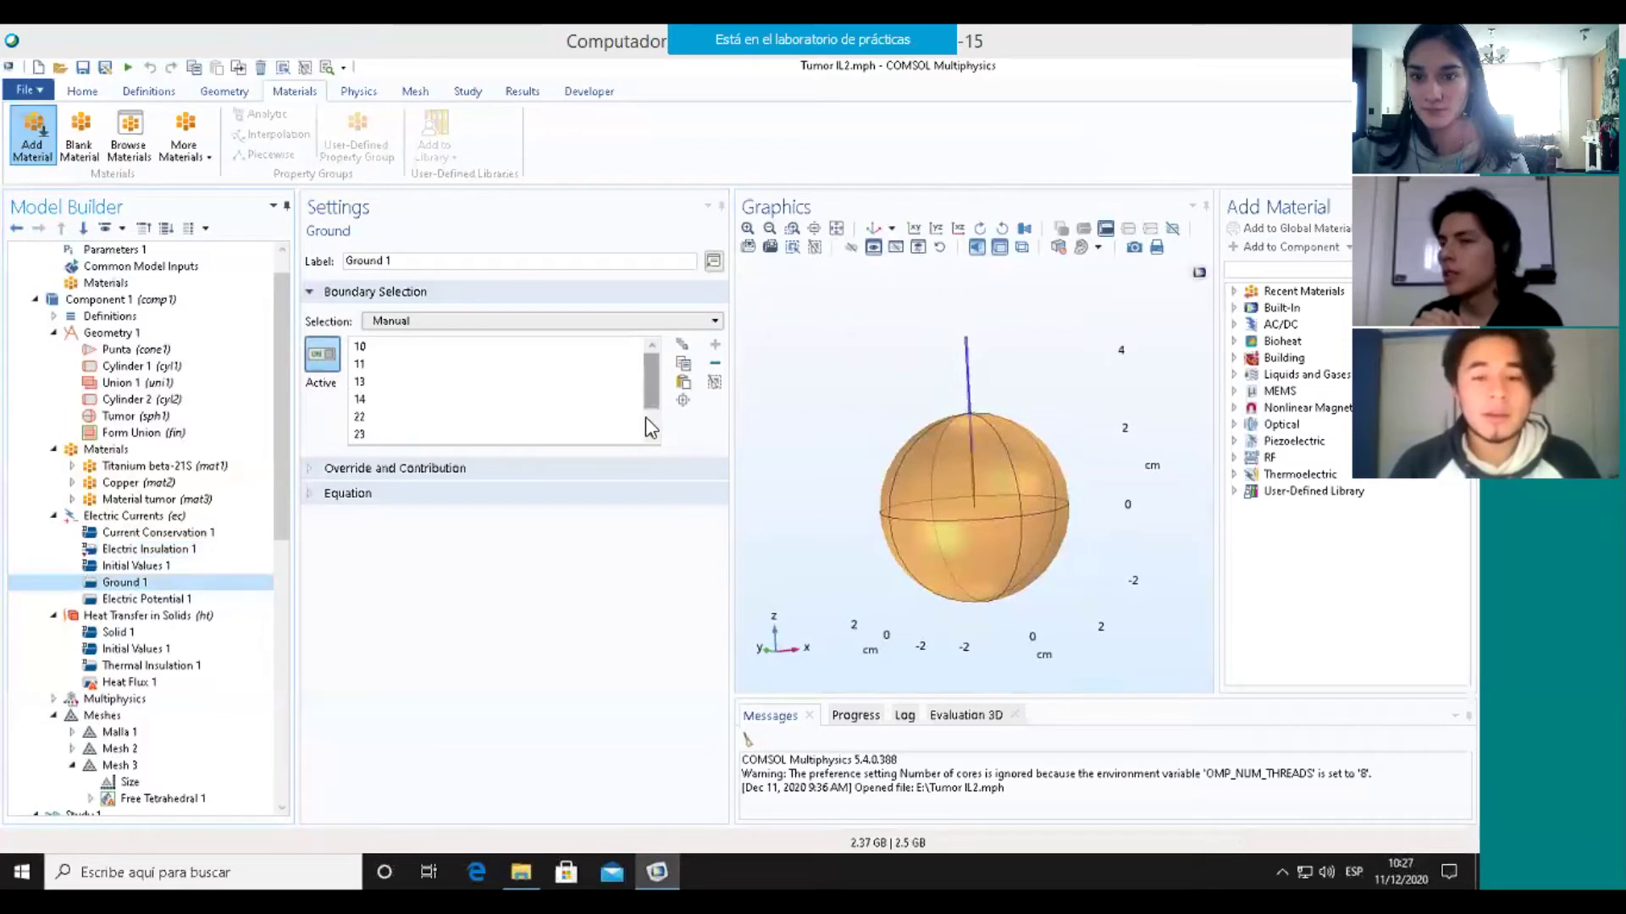
scroll(645, 417, "down", 1)
left_click_drag(982, 429, 943, 480)
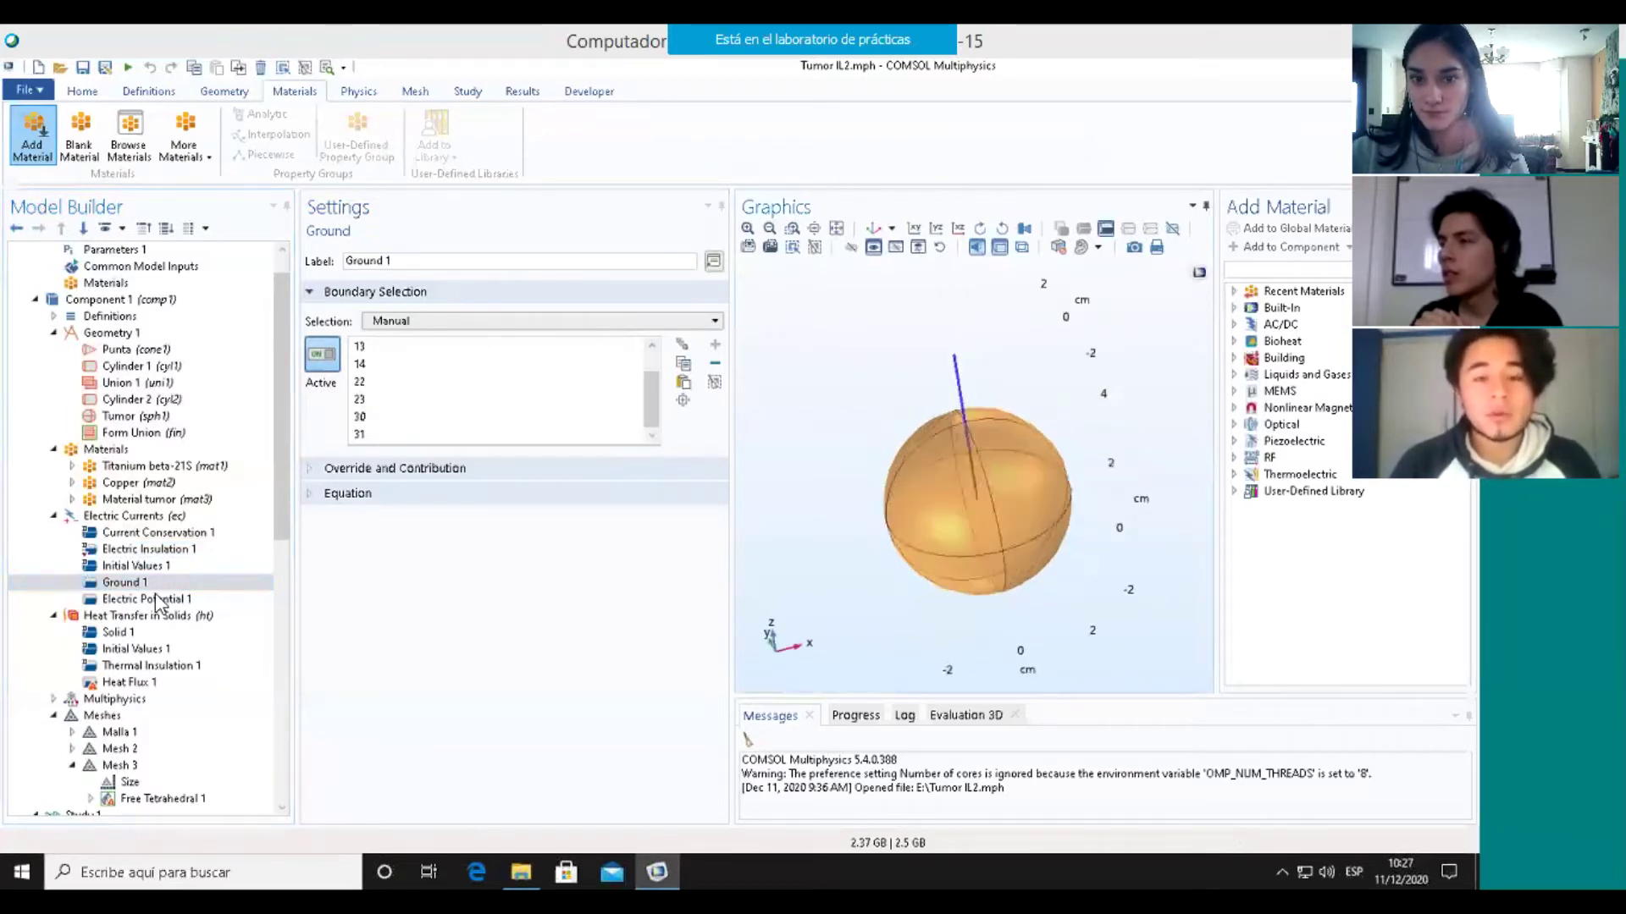
left_click(166, 600)
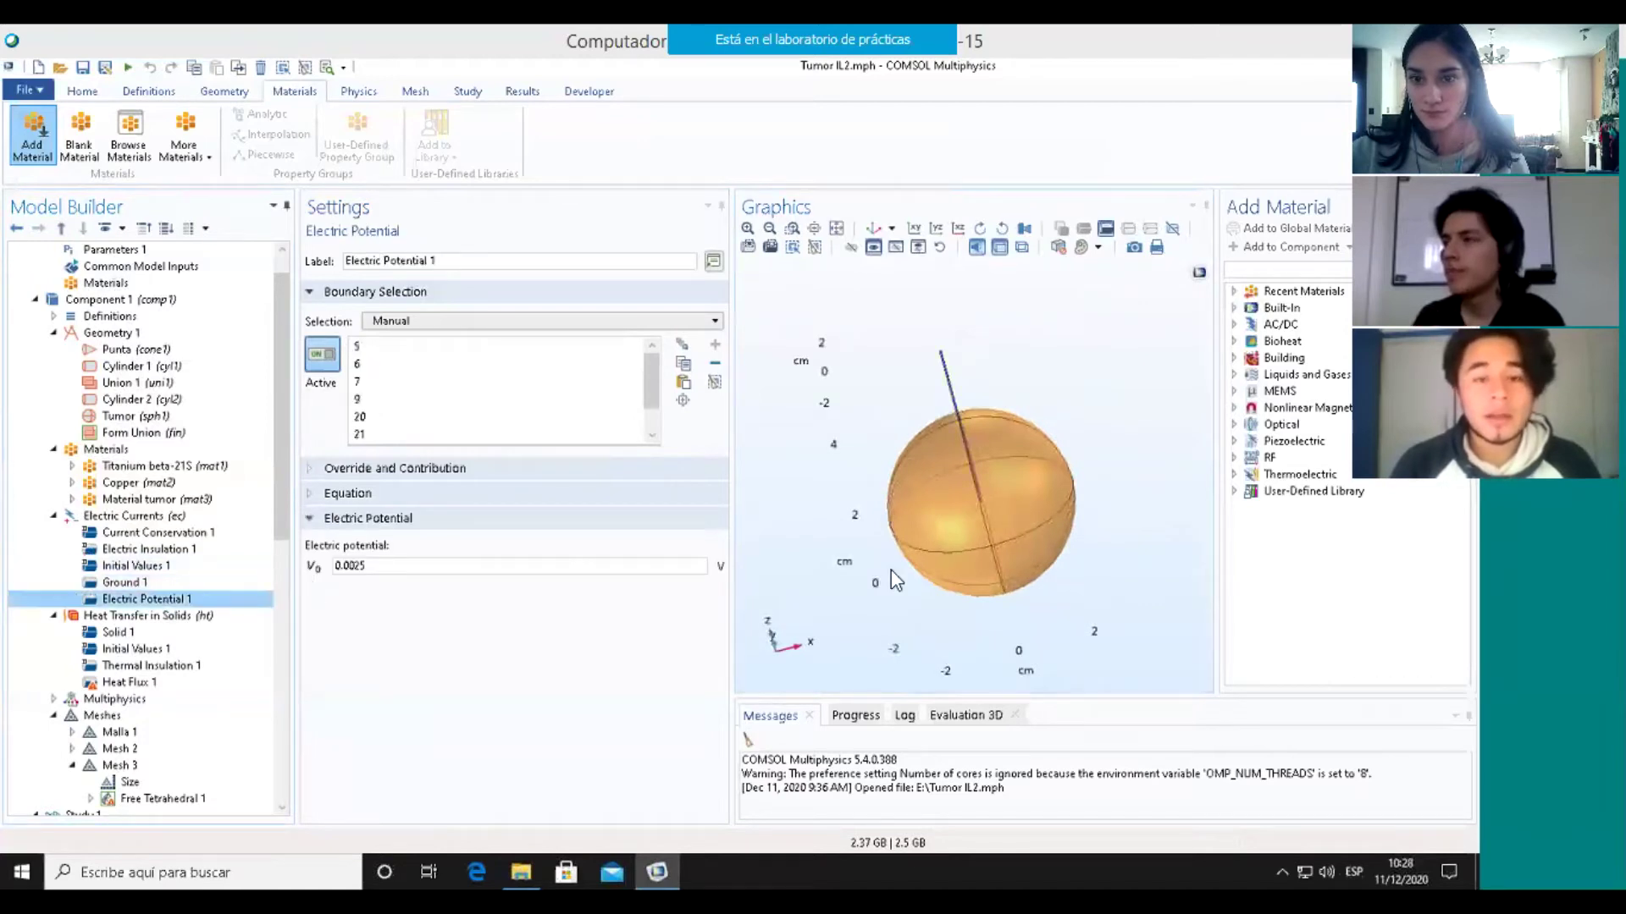
left_click_drag(994, 513, 1018, 491)
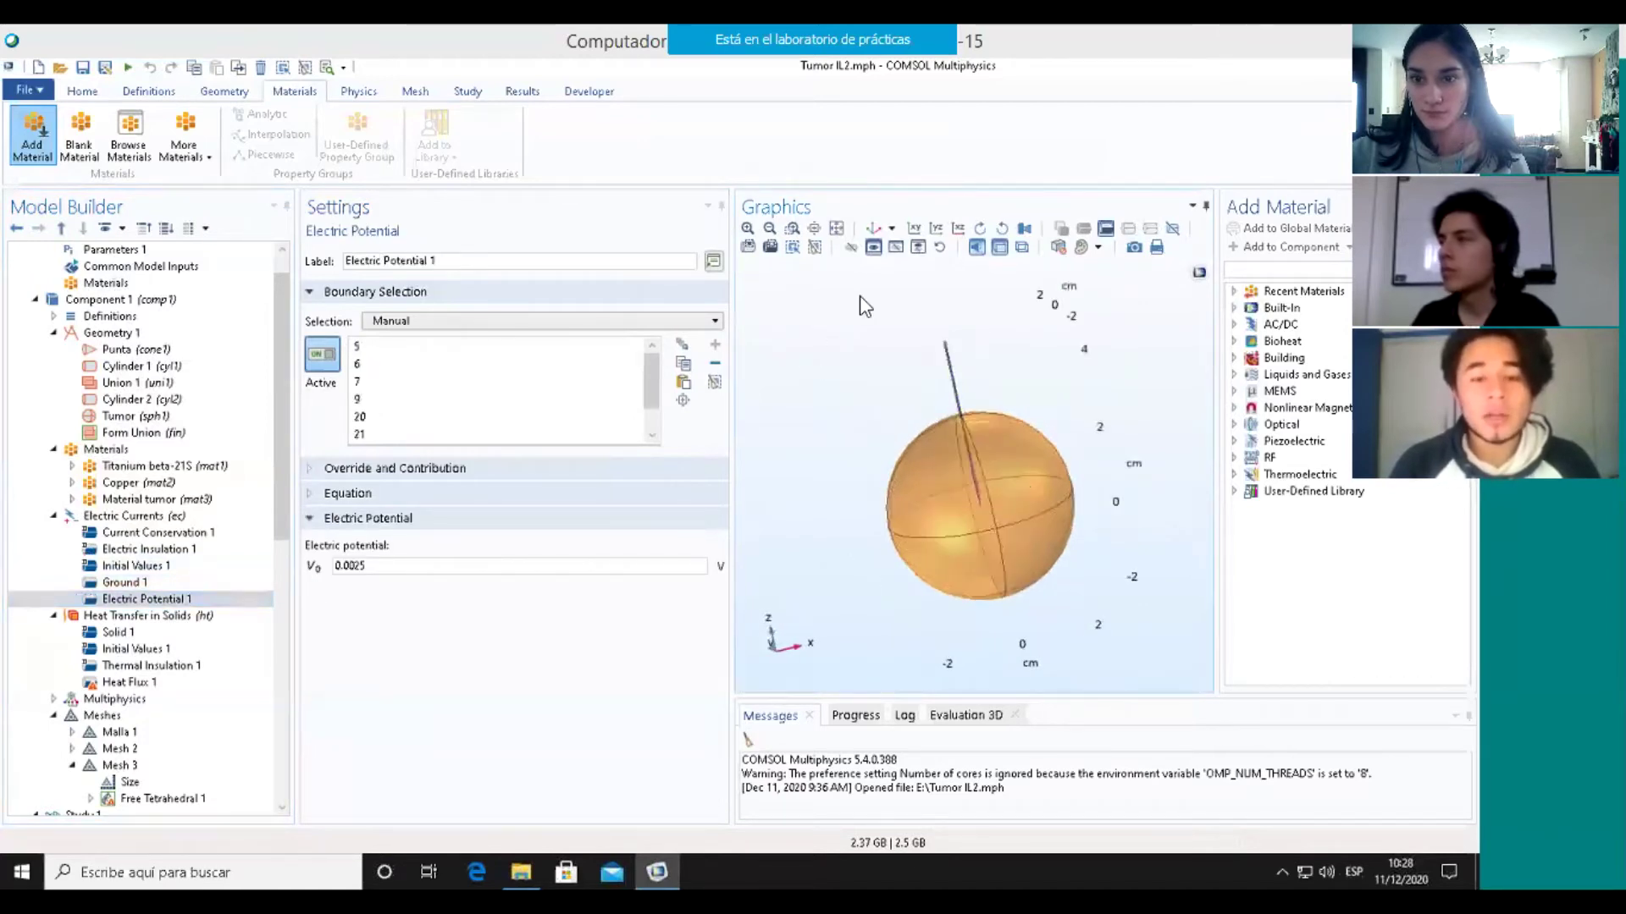
left_click(748, 227)
left_click(747, 228)
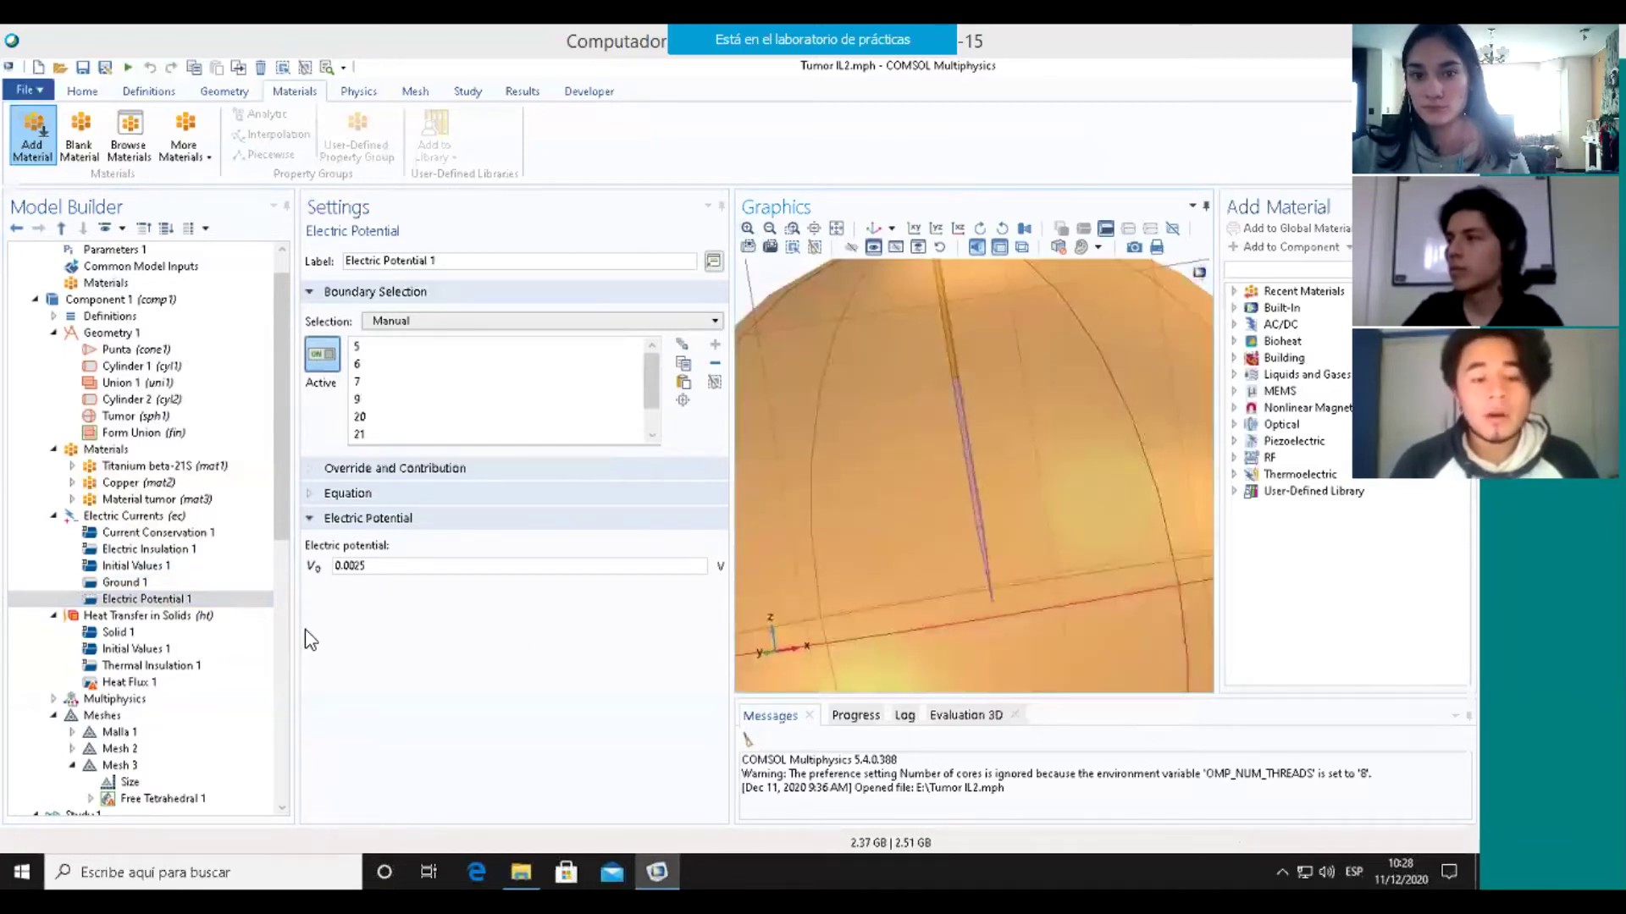
Review the Heat Transfer in Solids settings together with its Solid 1 and Initial Values 1 conditions on the whole model.
left_click(203, 619)
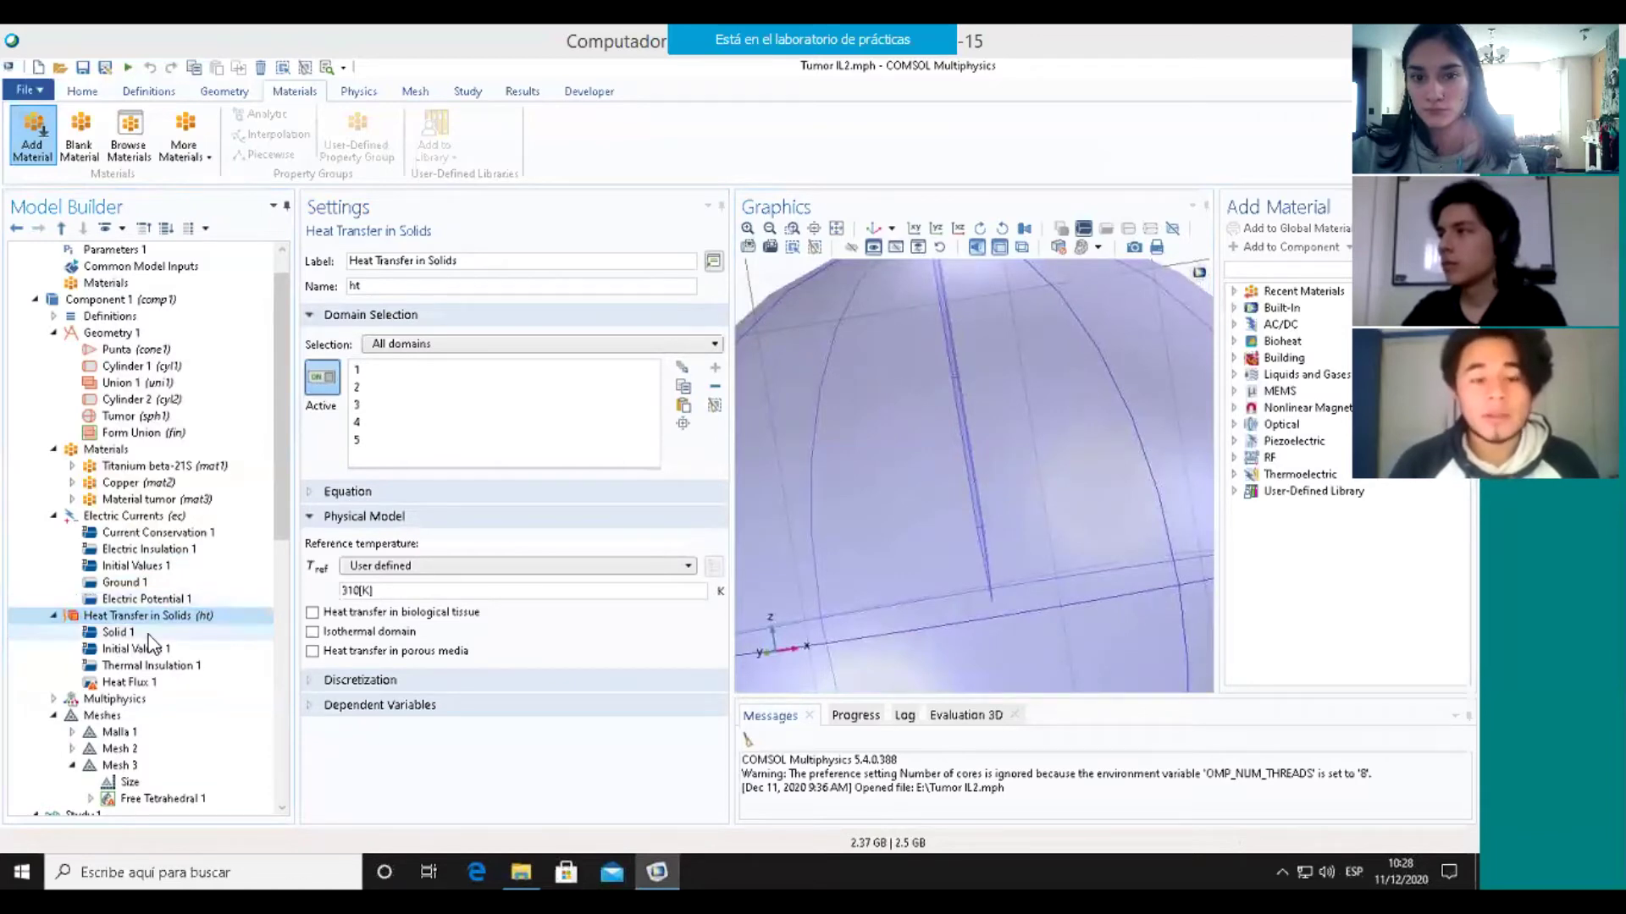
key("Down")
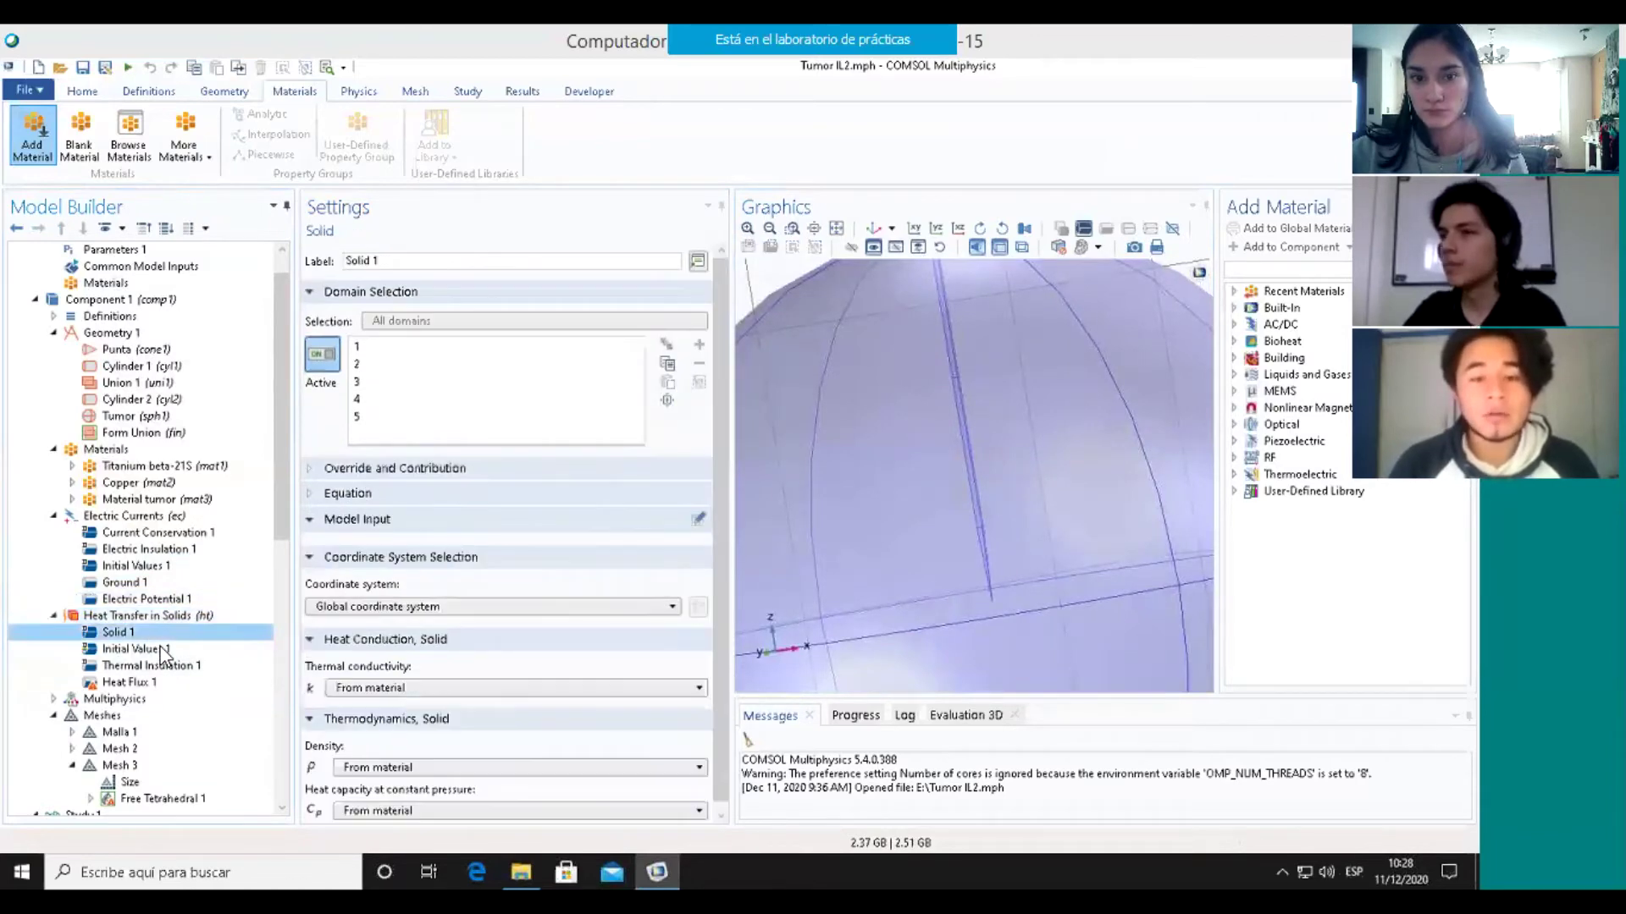
key("Down")
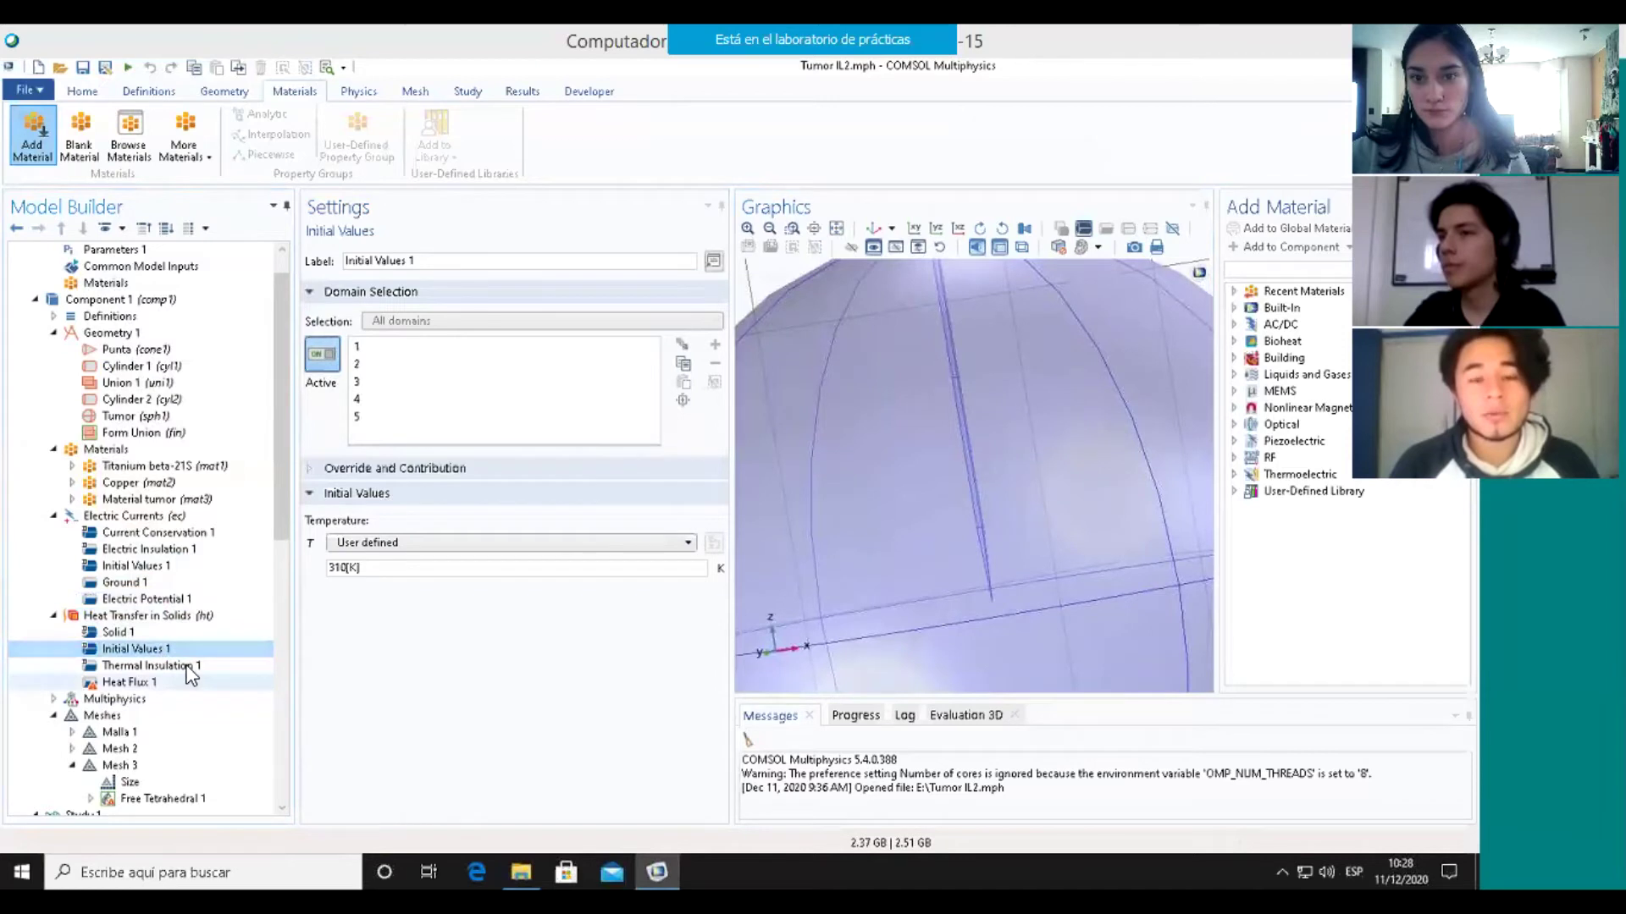
left_click(874, 228)
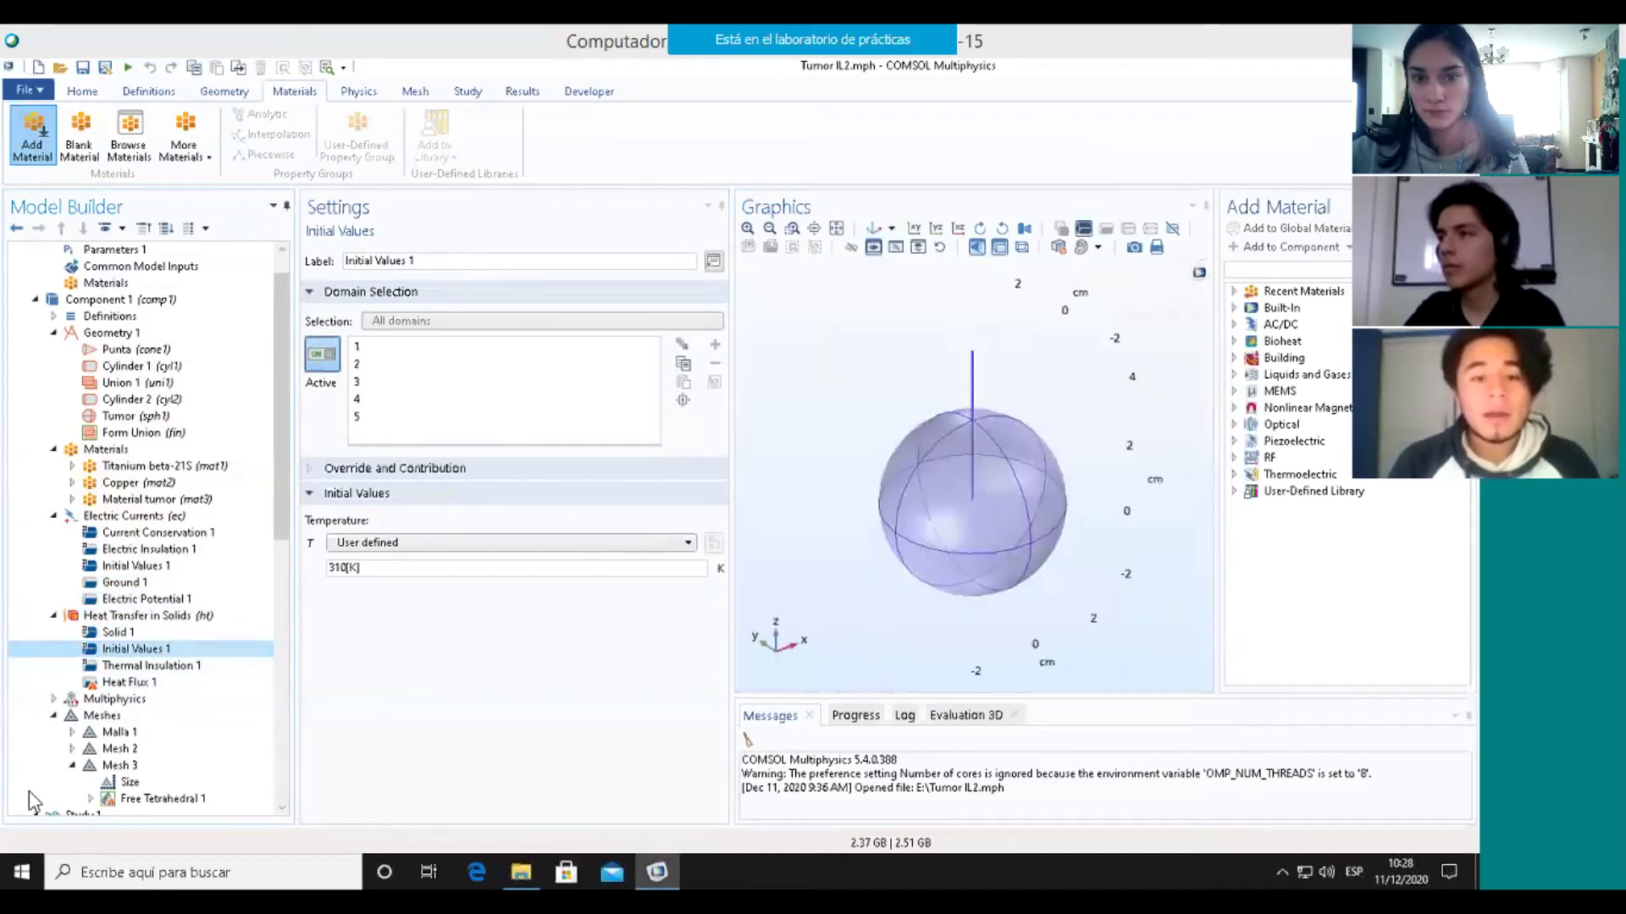
Inspect the boundaries covered by Thermal Insulation 1, looking closely at the needle within the tumor.
left_click(204, 667)
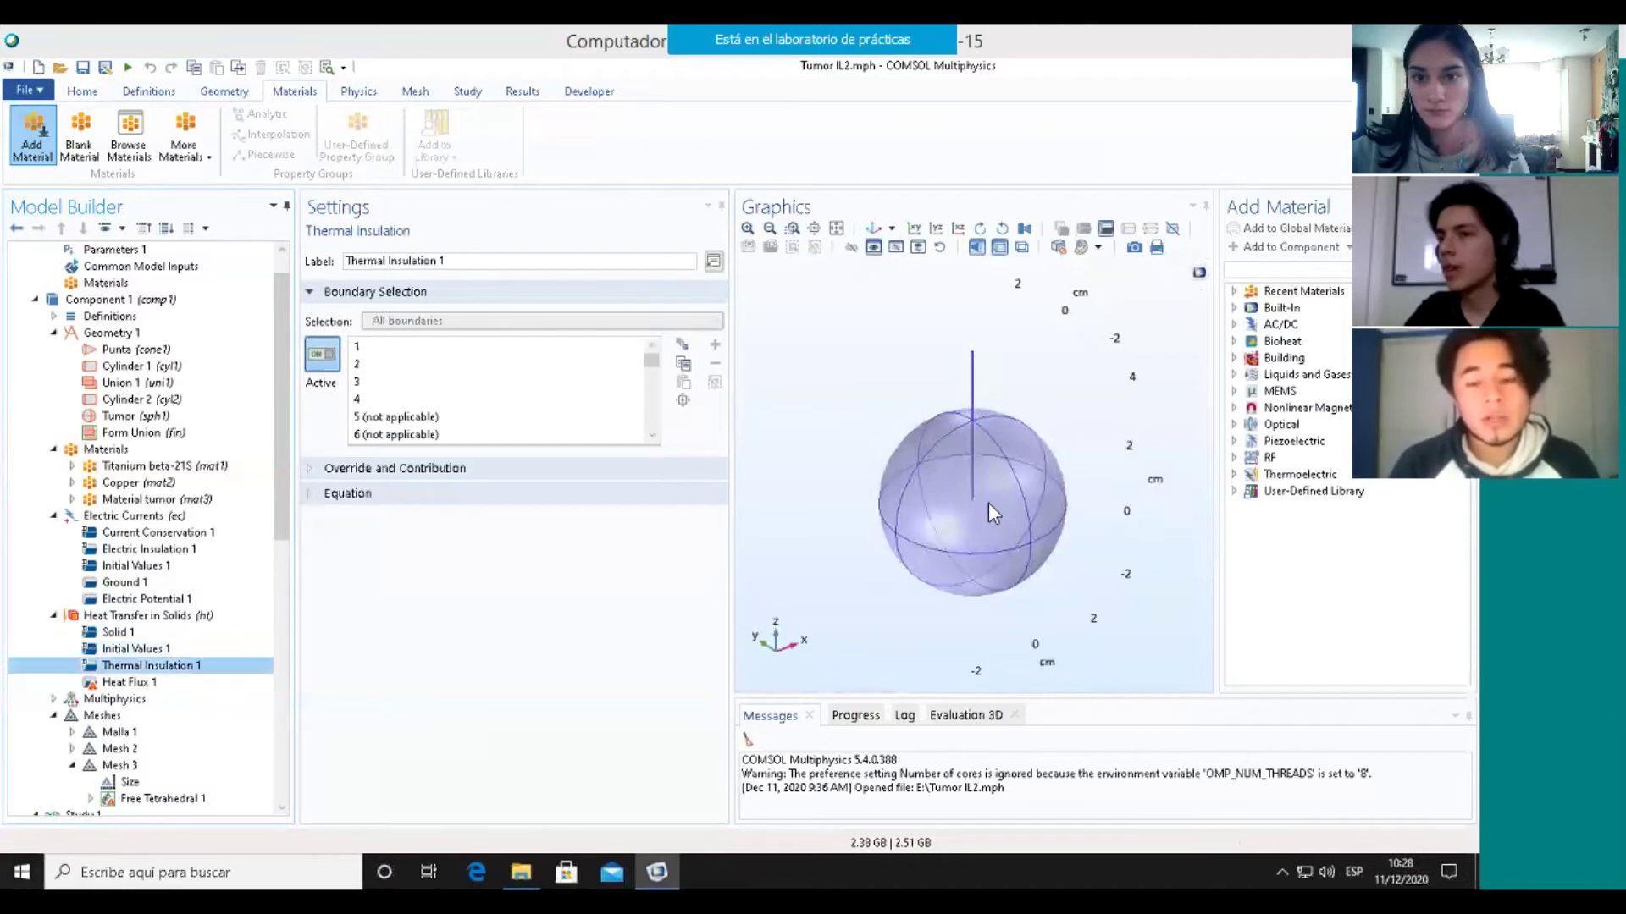
left_click_drag(982, 454, 982, 445)
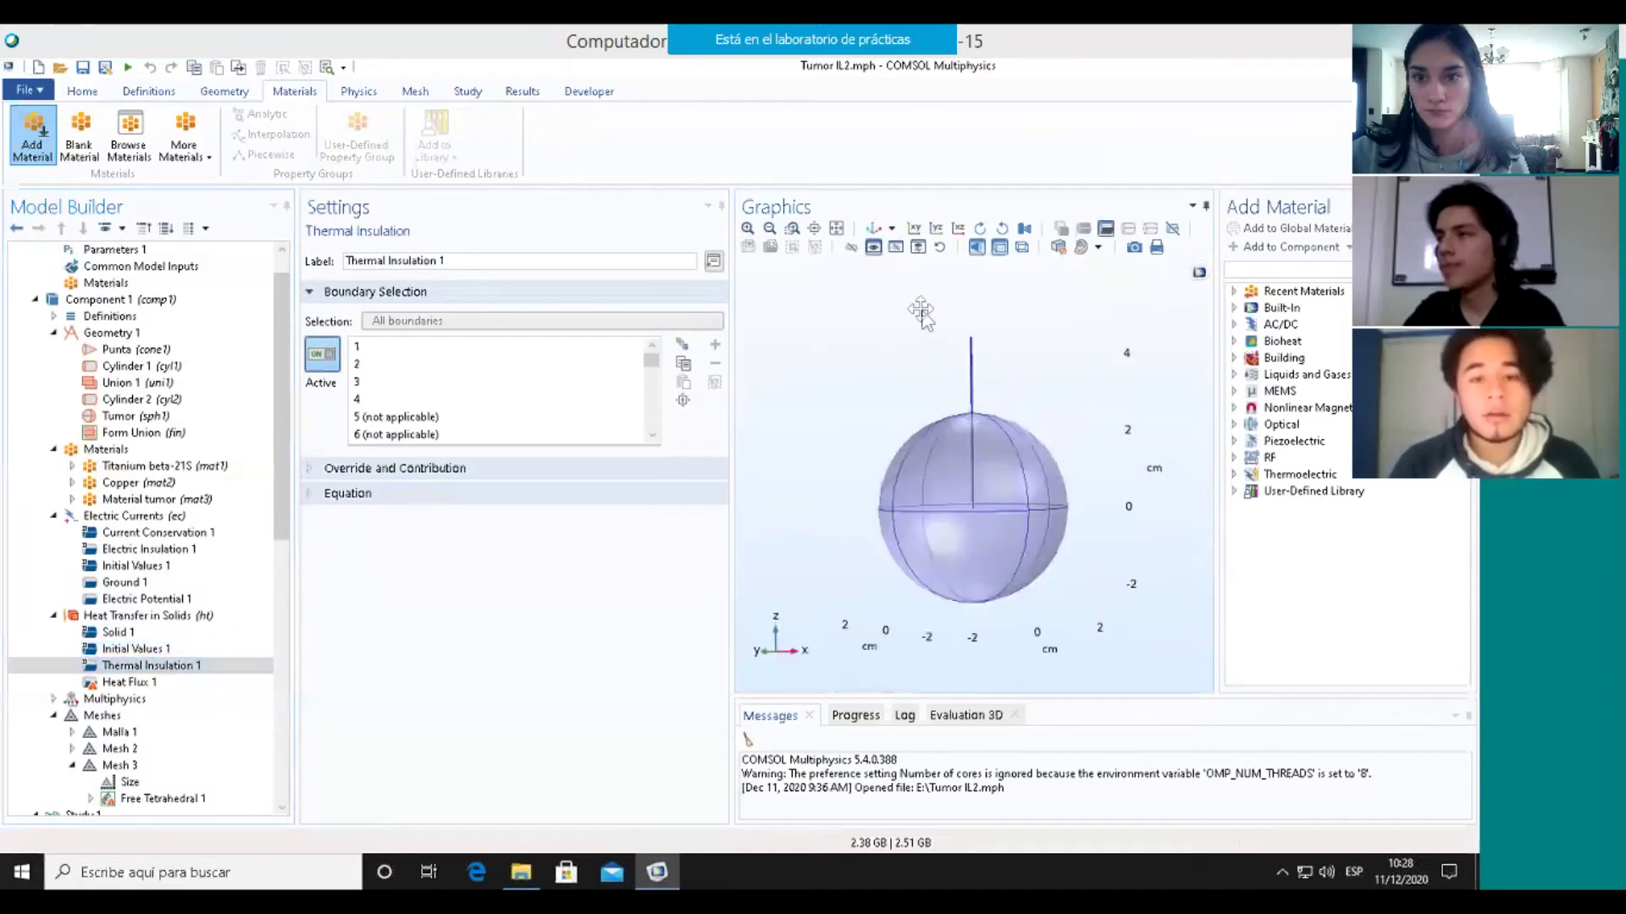
left_click(747, 228)
left_click(747, 228)
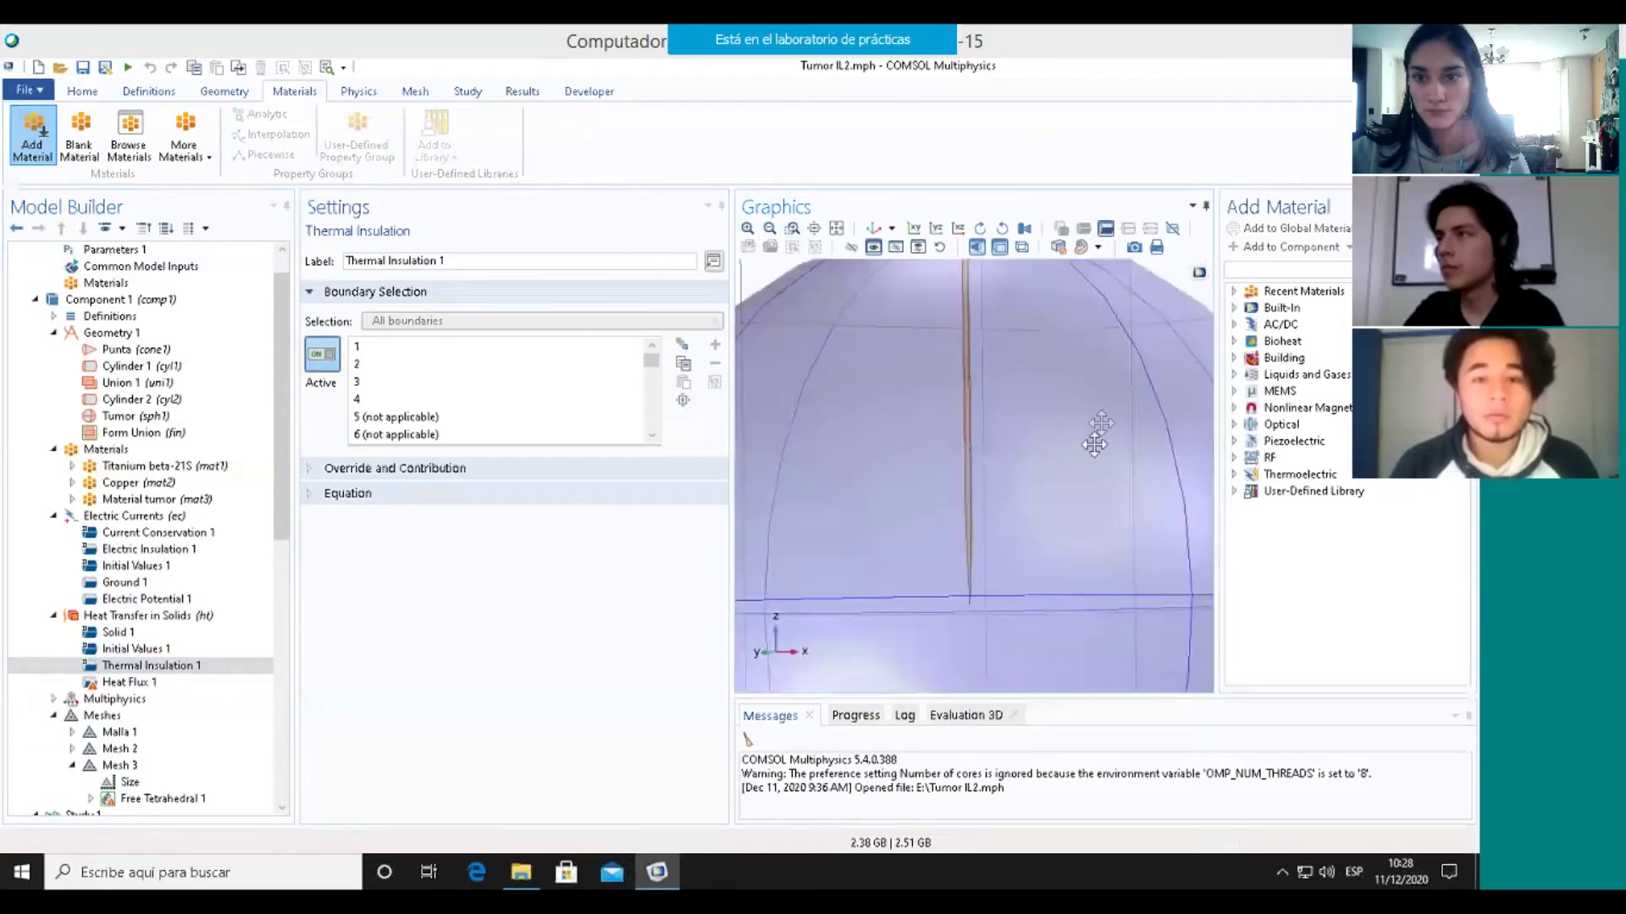
left_click_drag(1088, 415, 1071, 372)
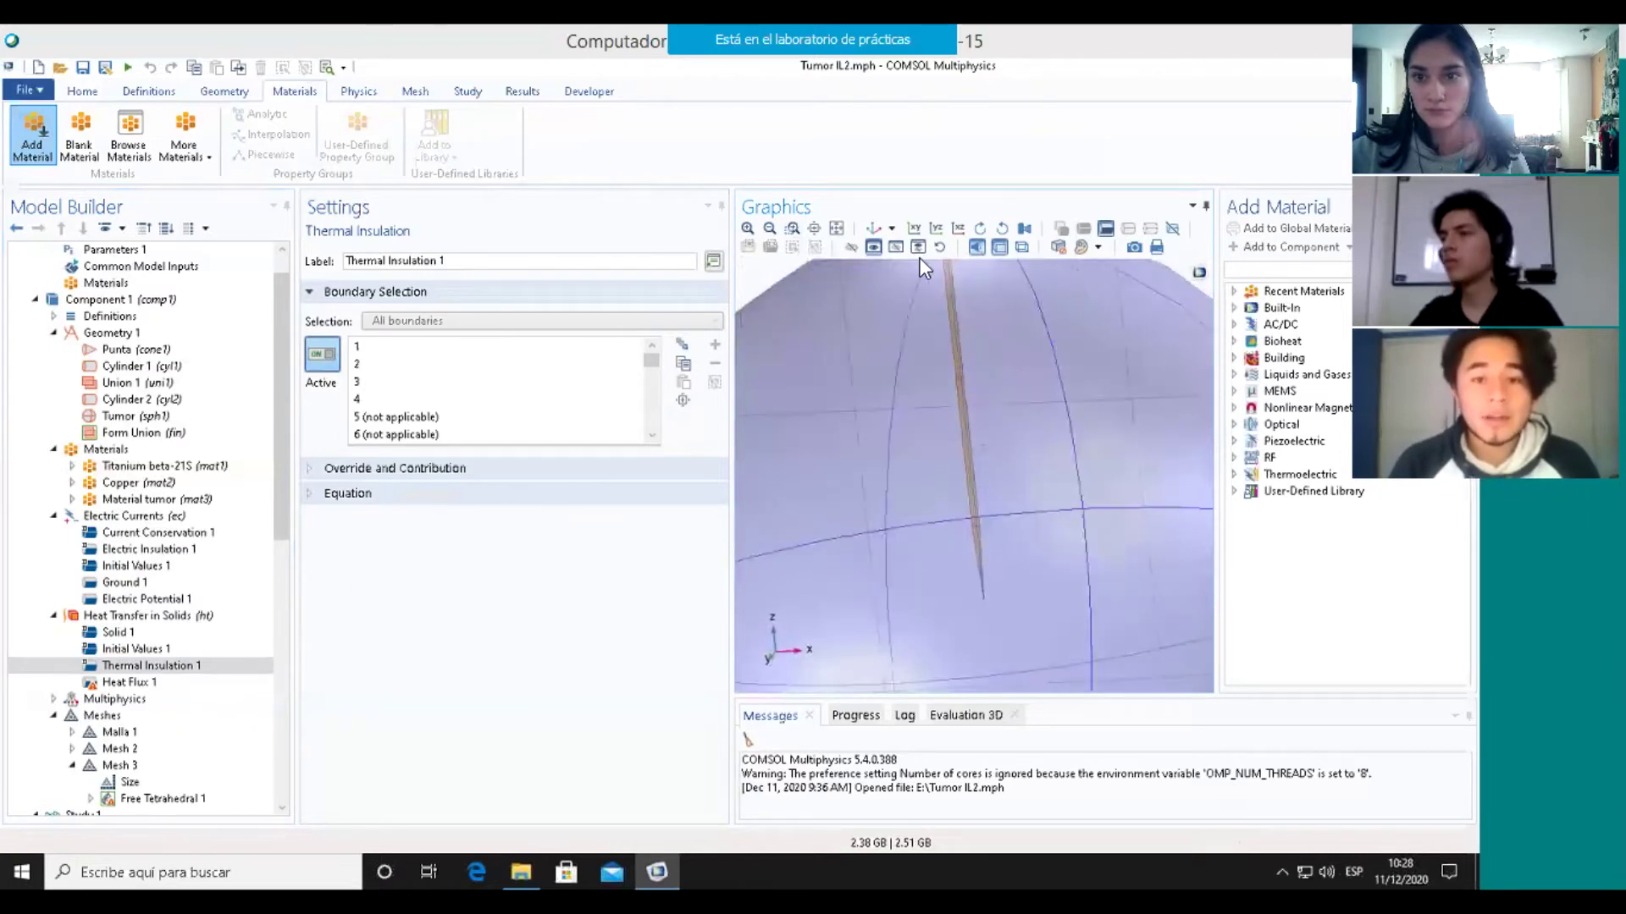
left_click(793, 230)
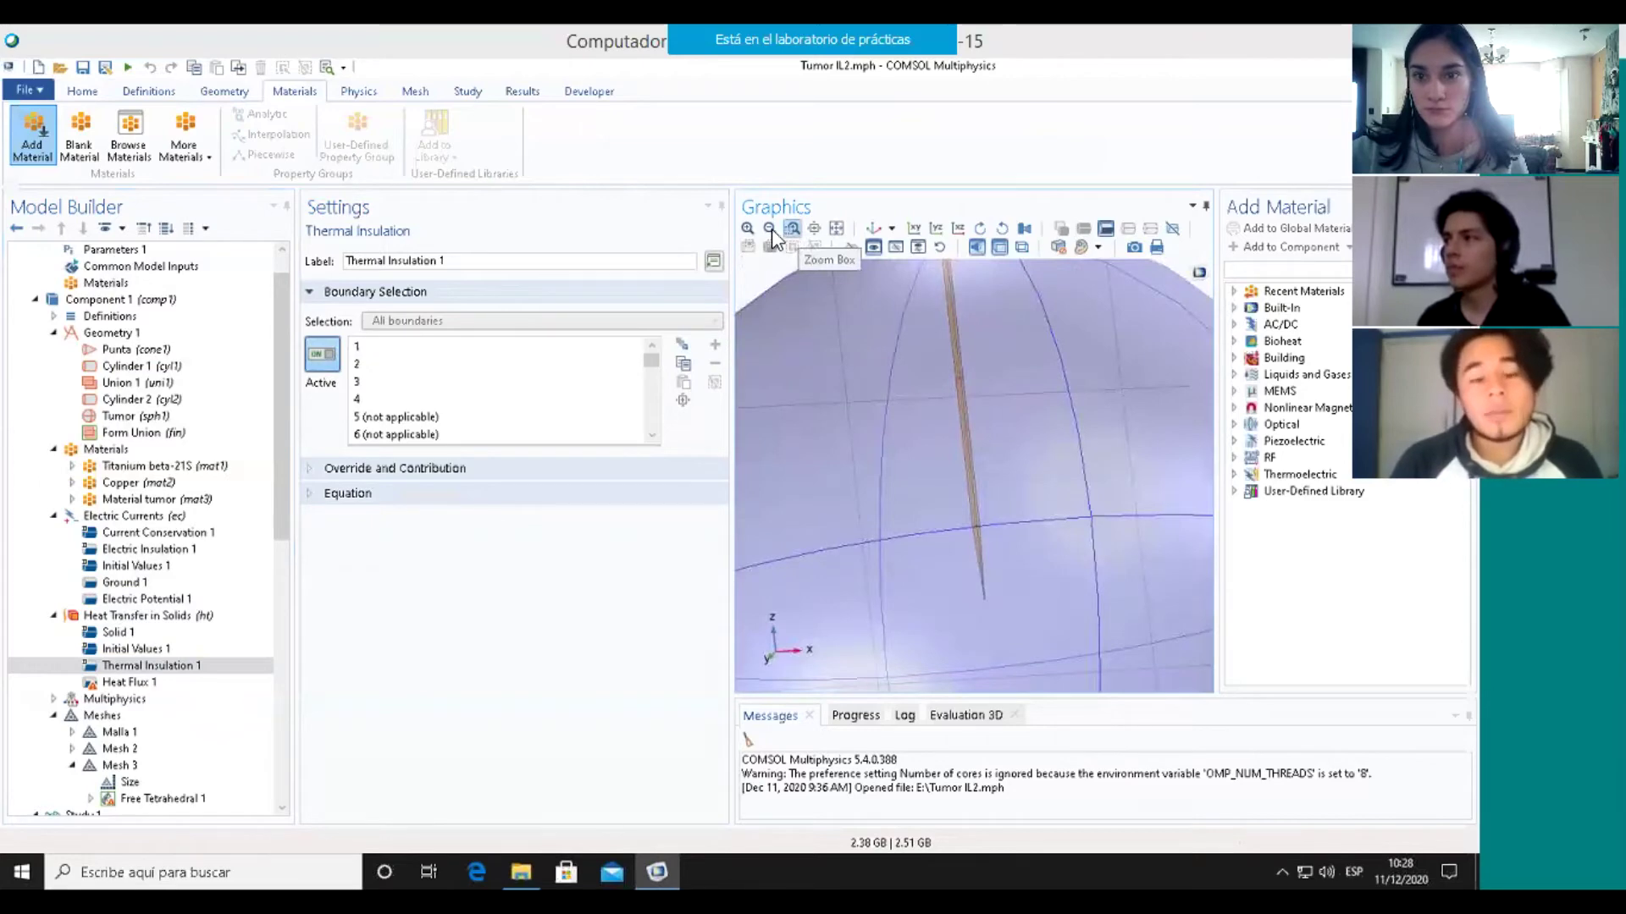
left_click(770, 228)
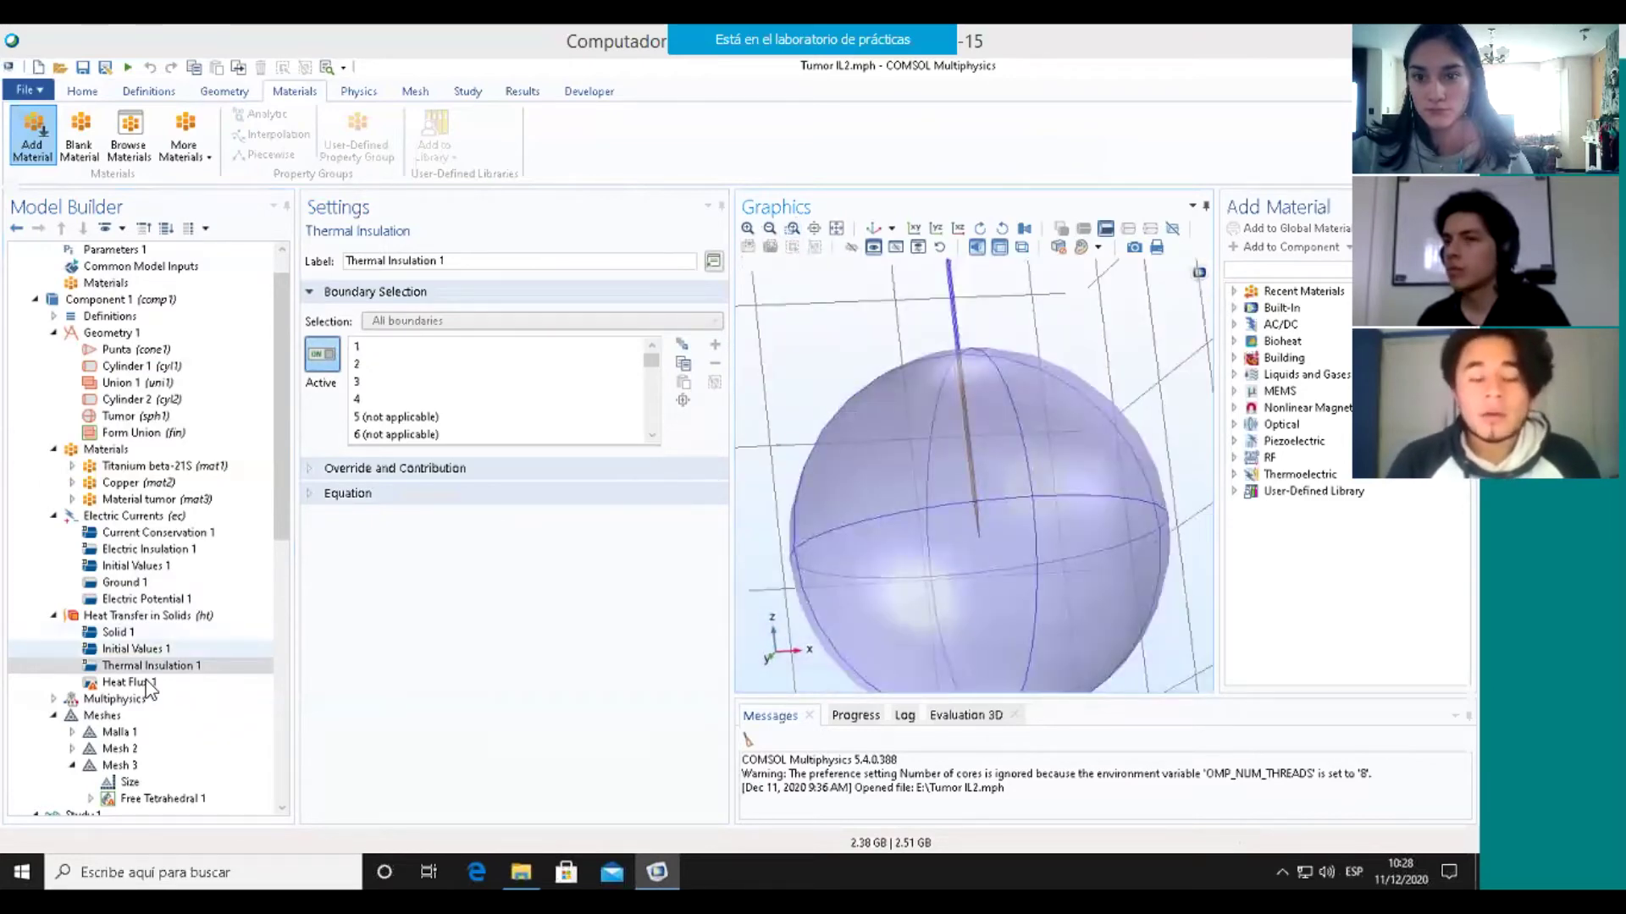
Review the boundary selection and convective settings of Heat Flux 1 against the tumor surface.
left_click(129, 682)
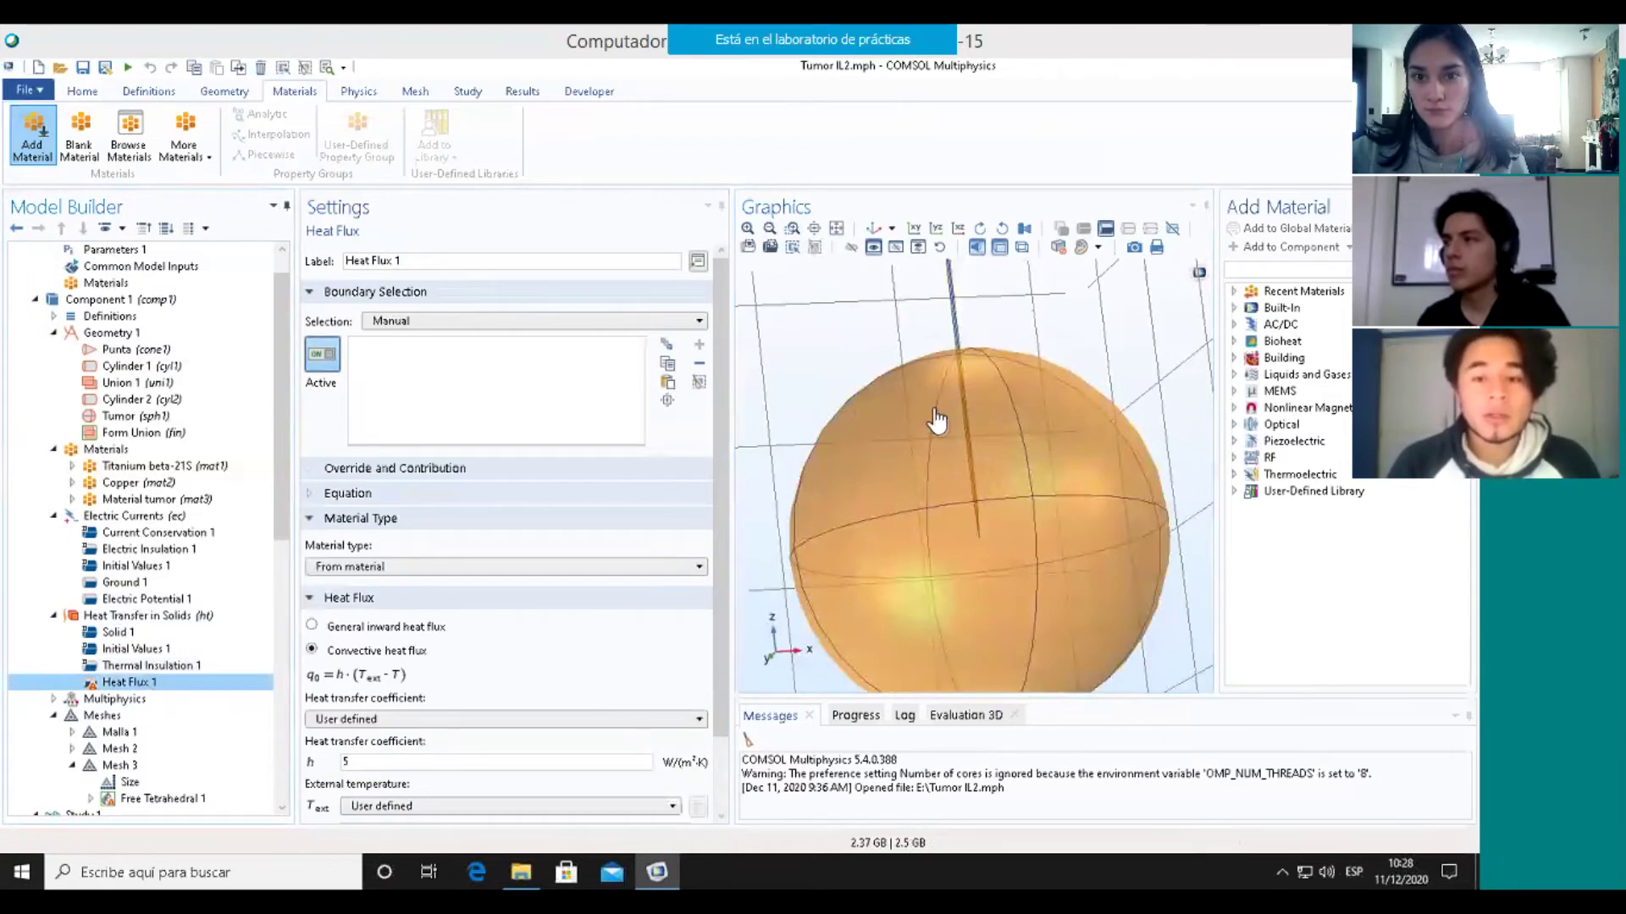
left_click_drag(938, 459, 927, 419)
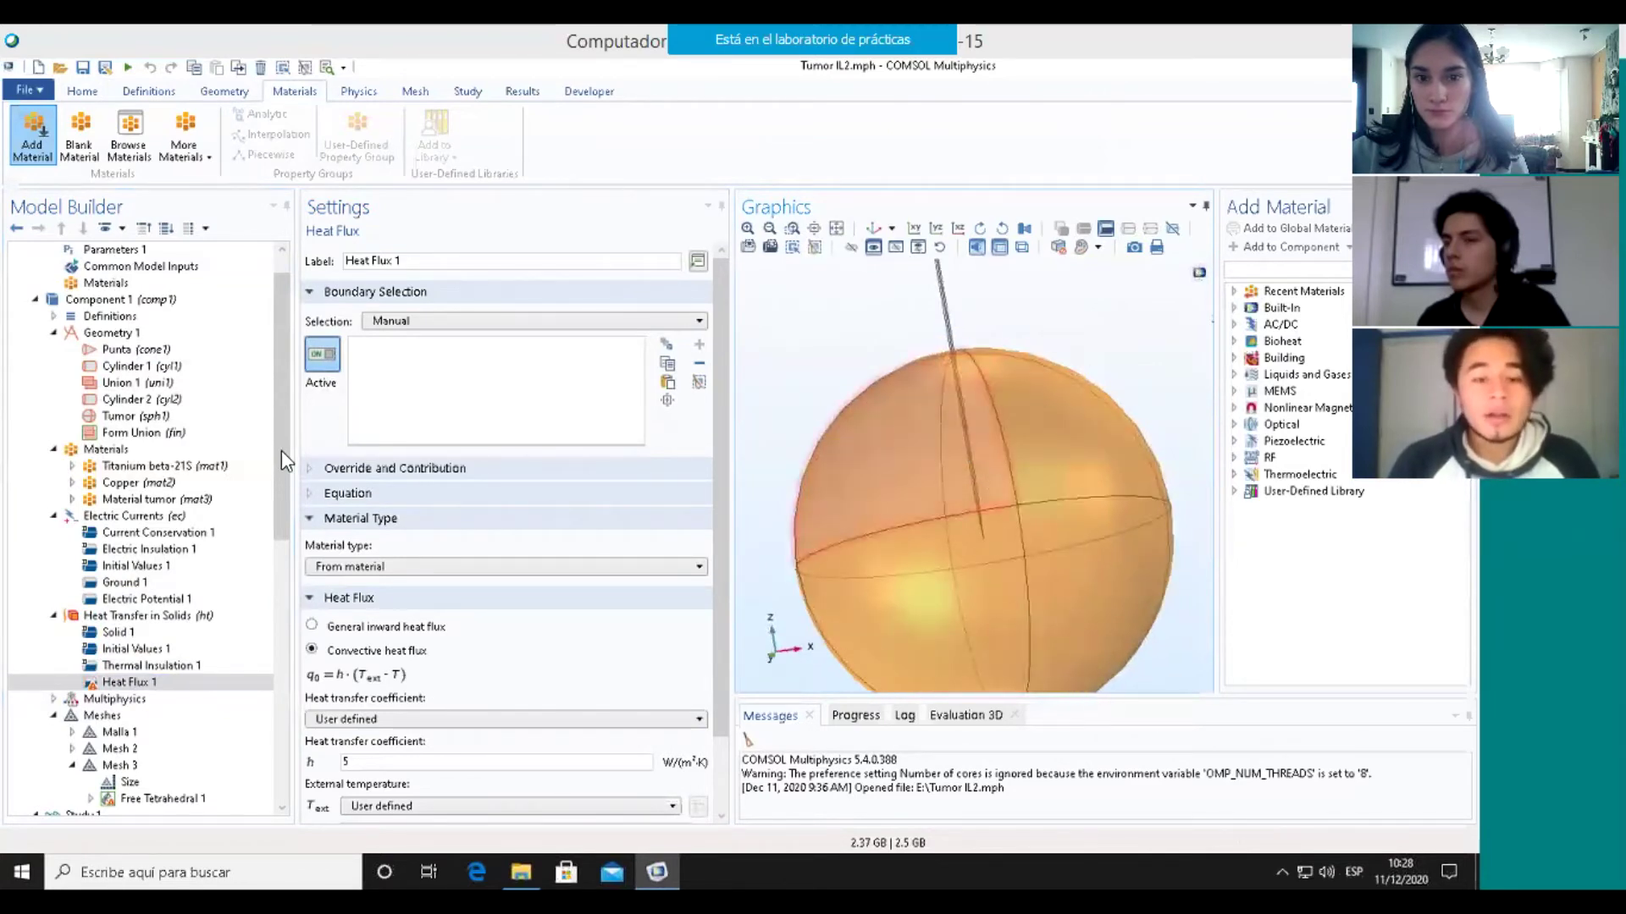
left_click_drag(281, 460, 285, 517)
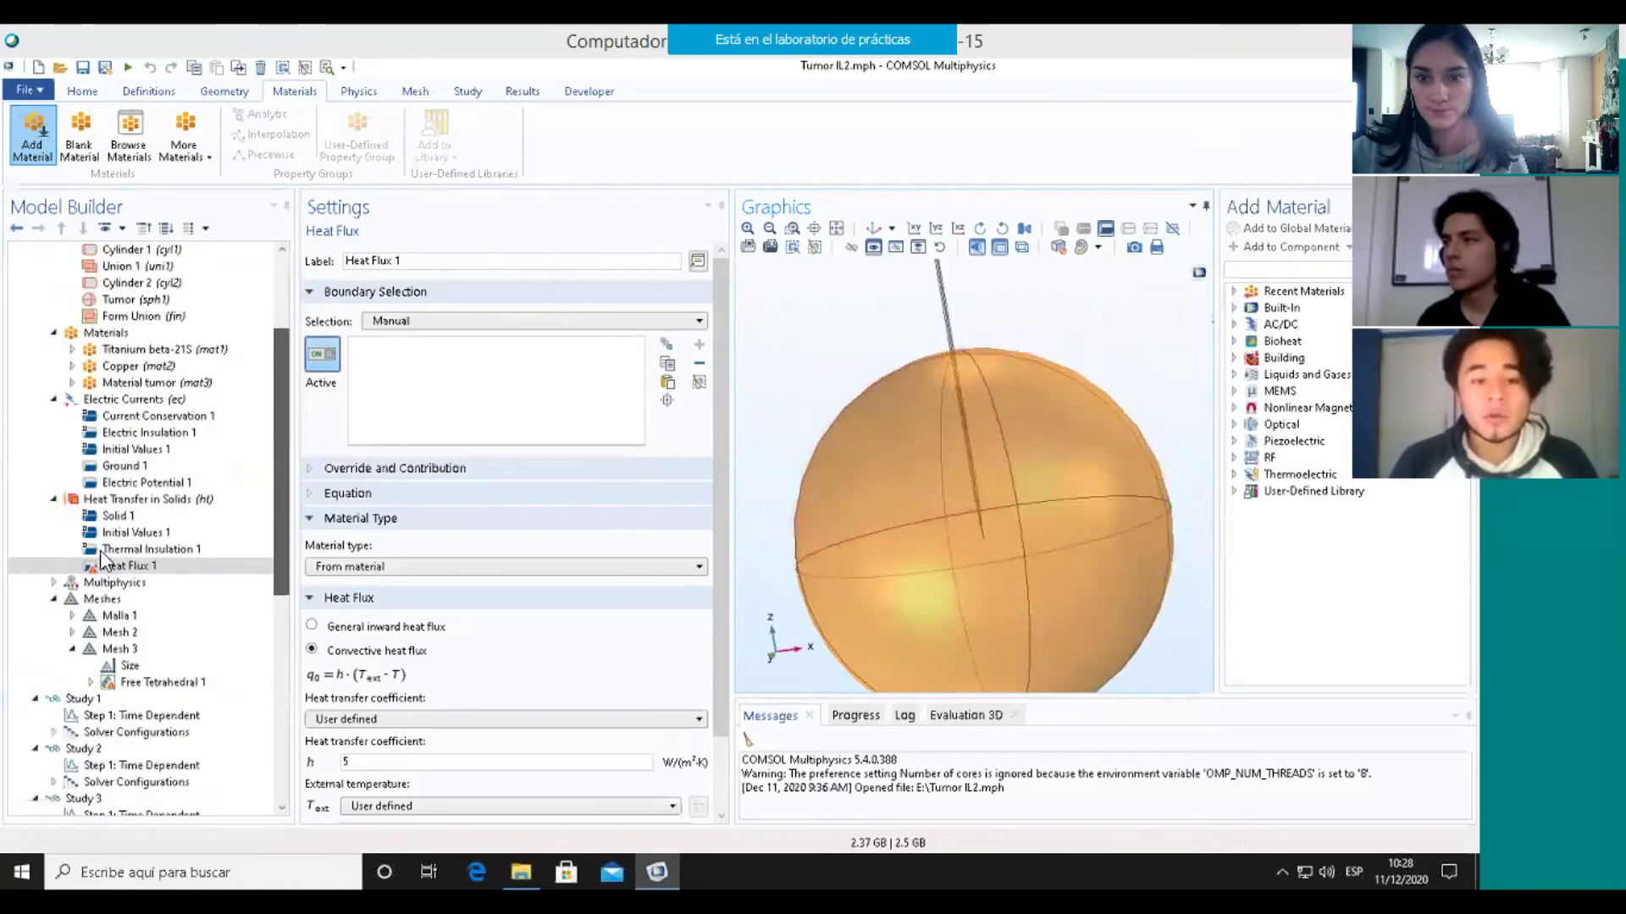
Show the meshed model in the default 3D view and review Malla 1's sequence type, element size and contributing physics.
scroll(100, 551, "down", 1)
left_click(100, 549)
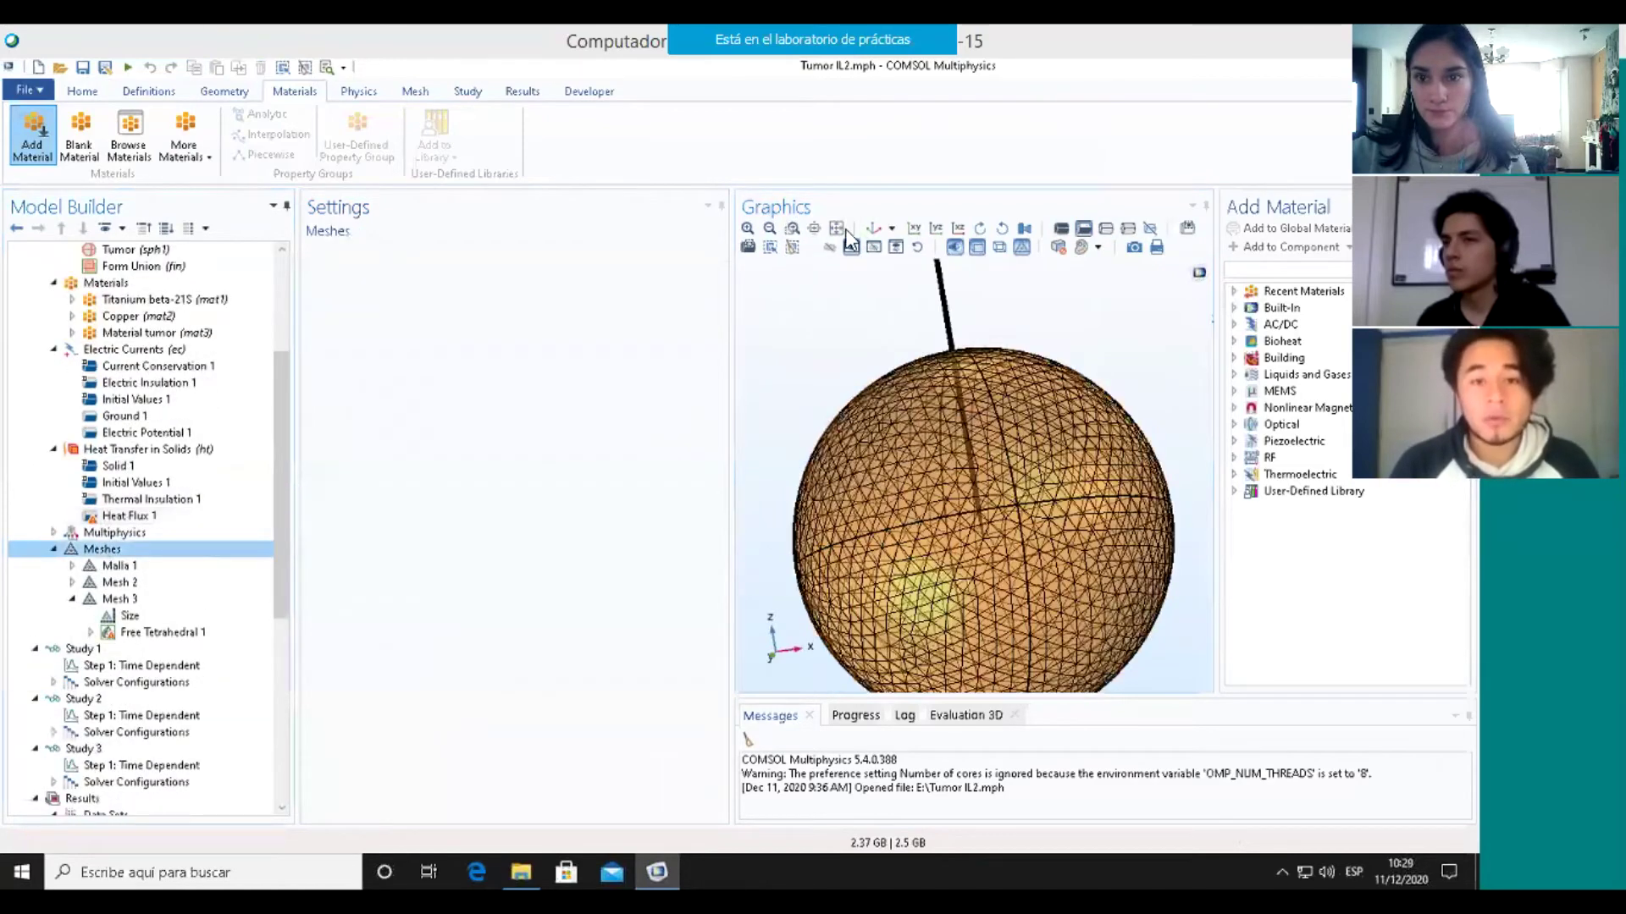
left_click(872, 230)
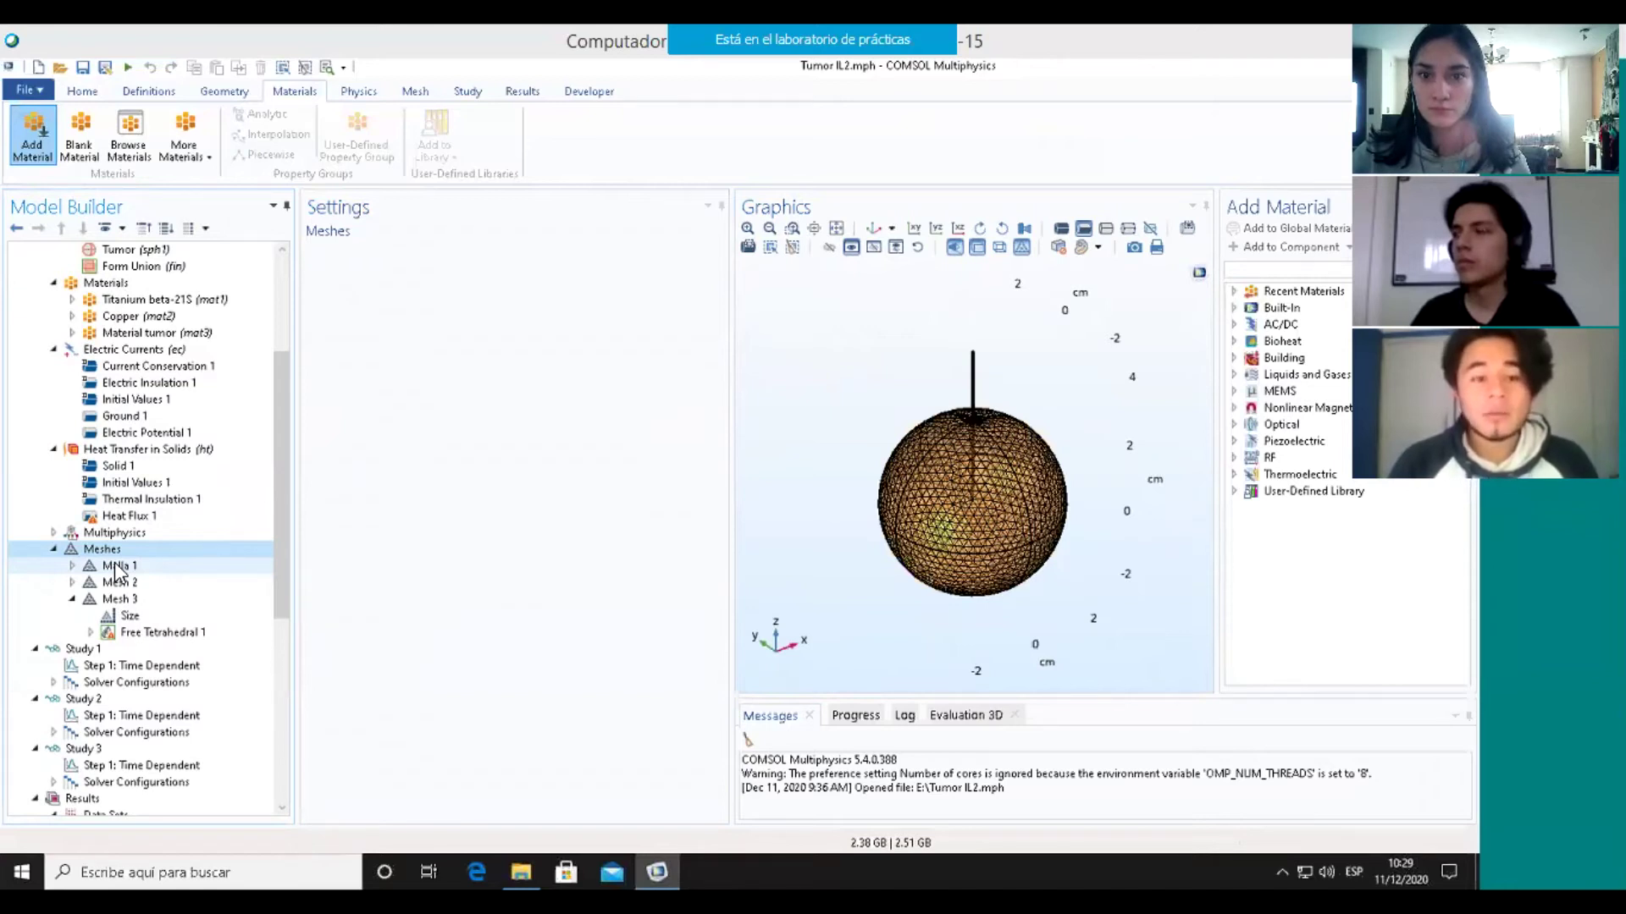
left_click(116, 567)
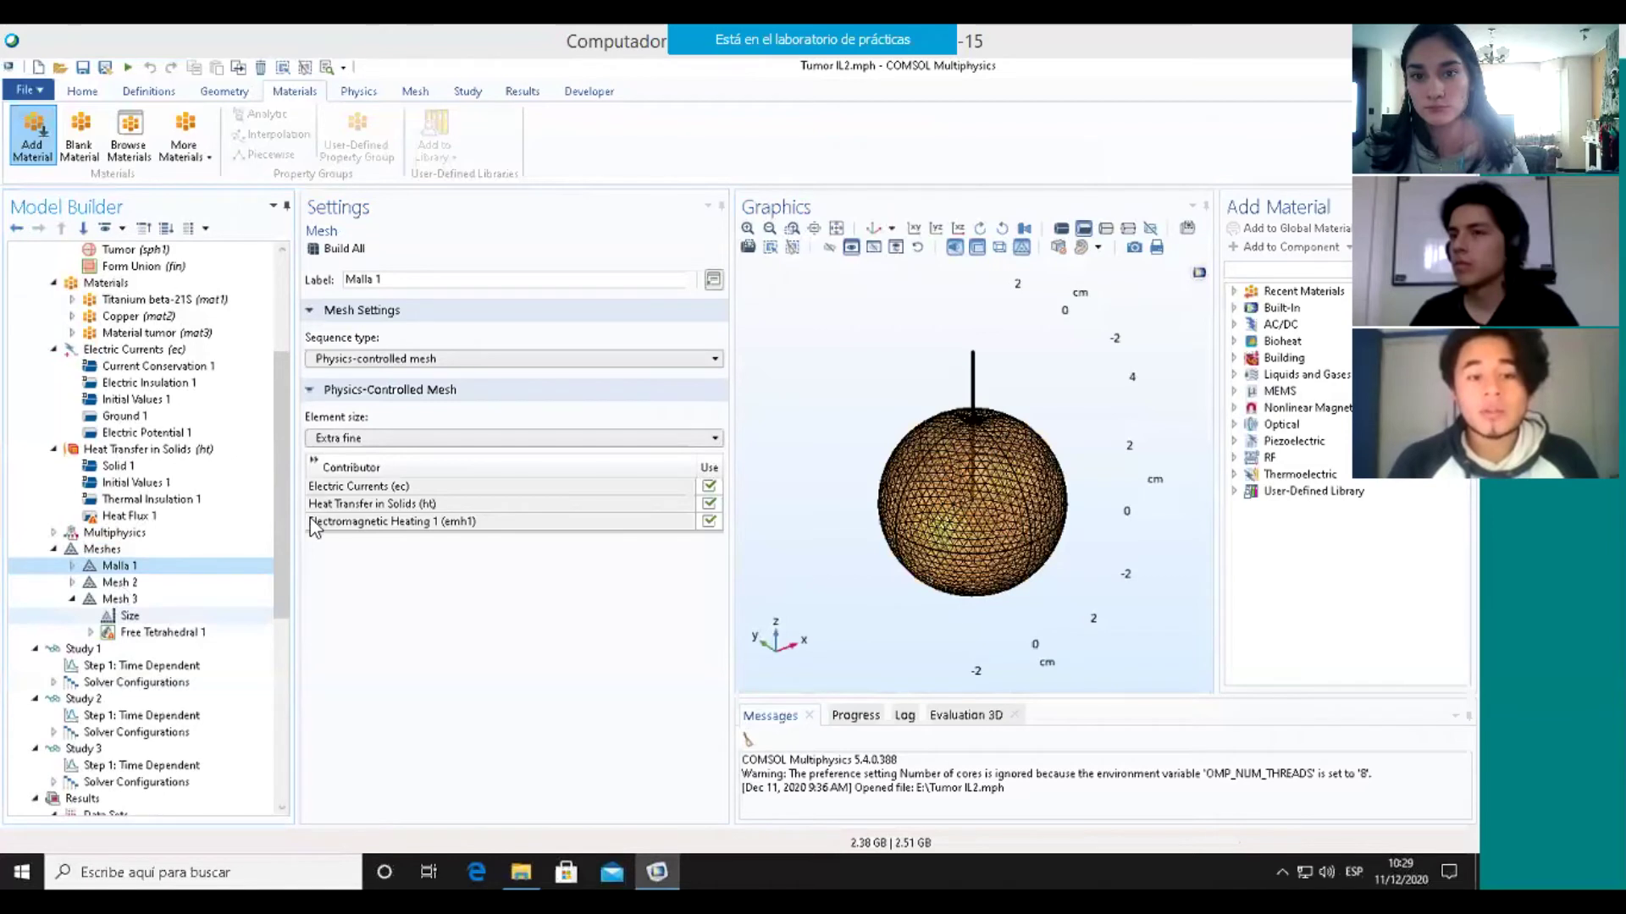
Examine the Size settings of Mesh 2, focusing on its maximum and minimum element sizes.
left_click(117, 583)
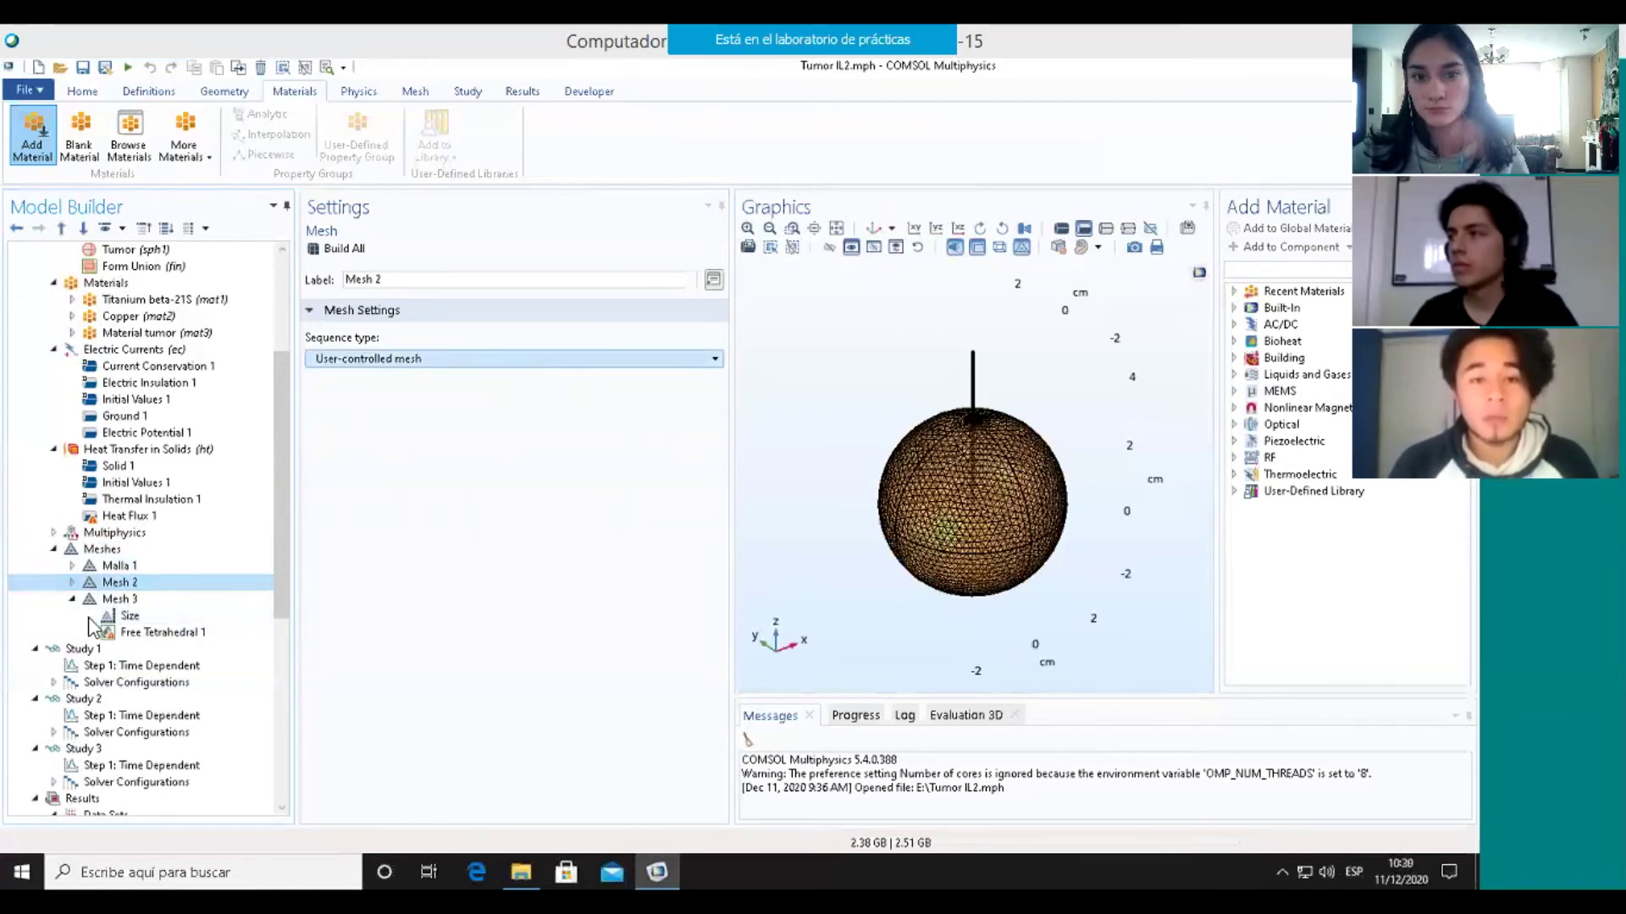
left_click(72, 583)
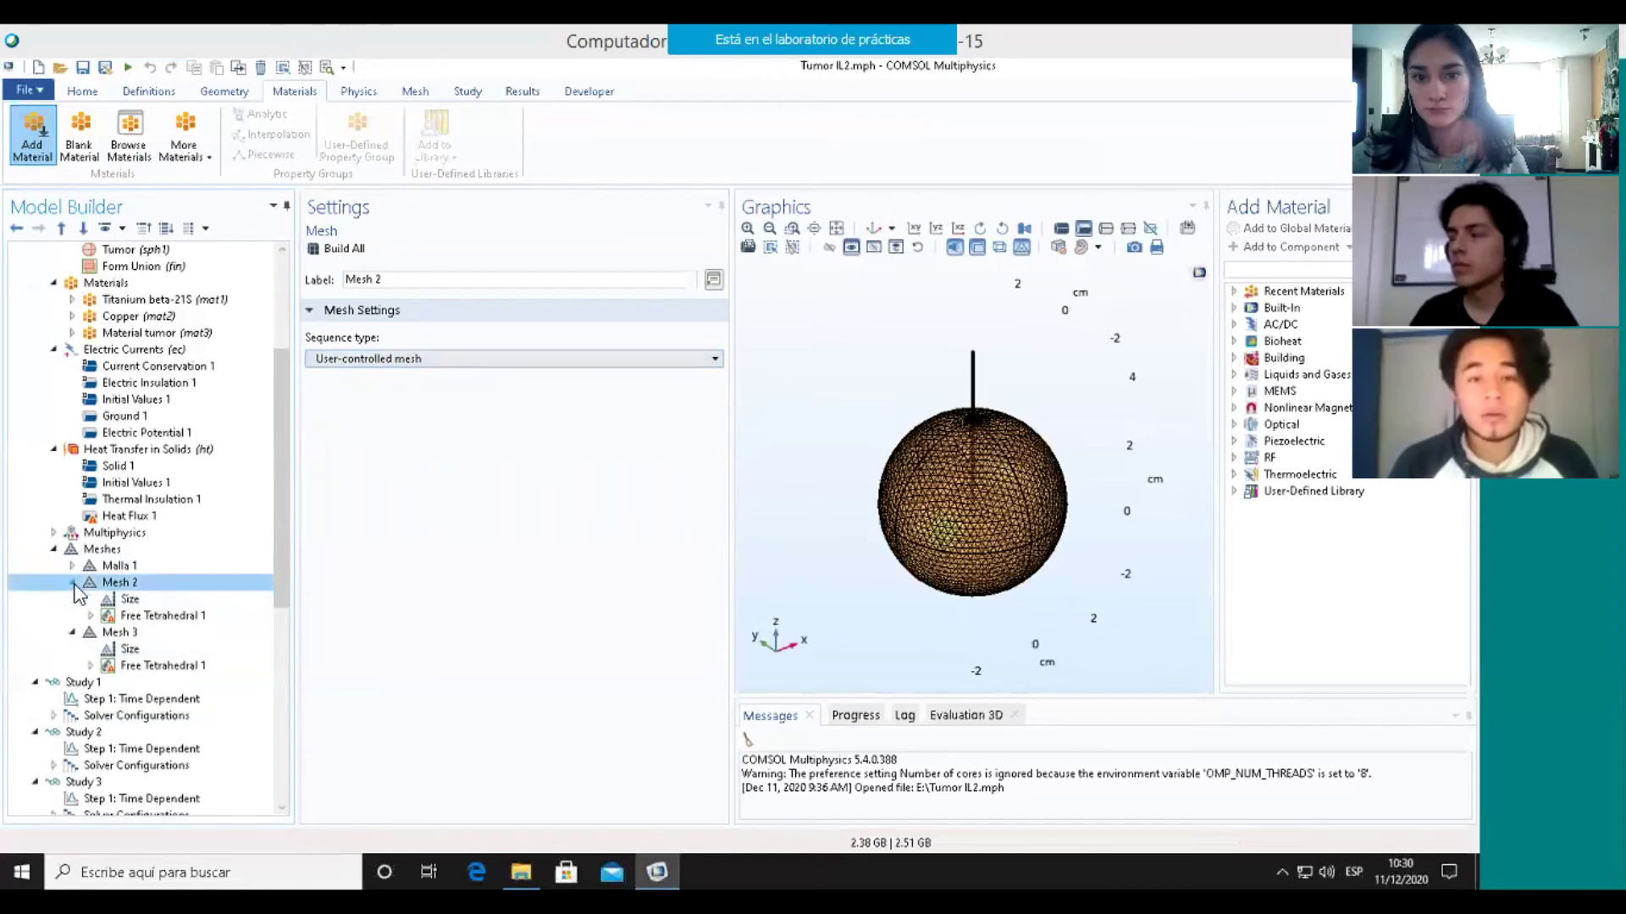
left_click(127, 599)
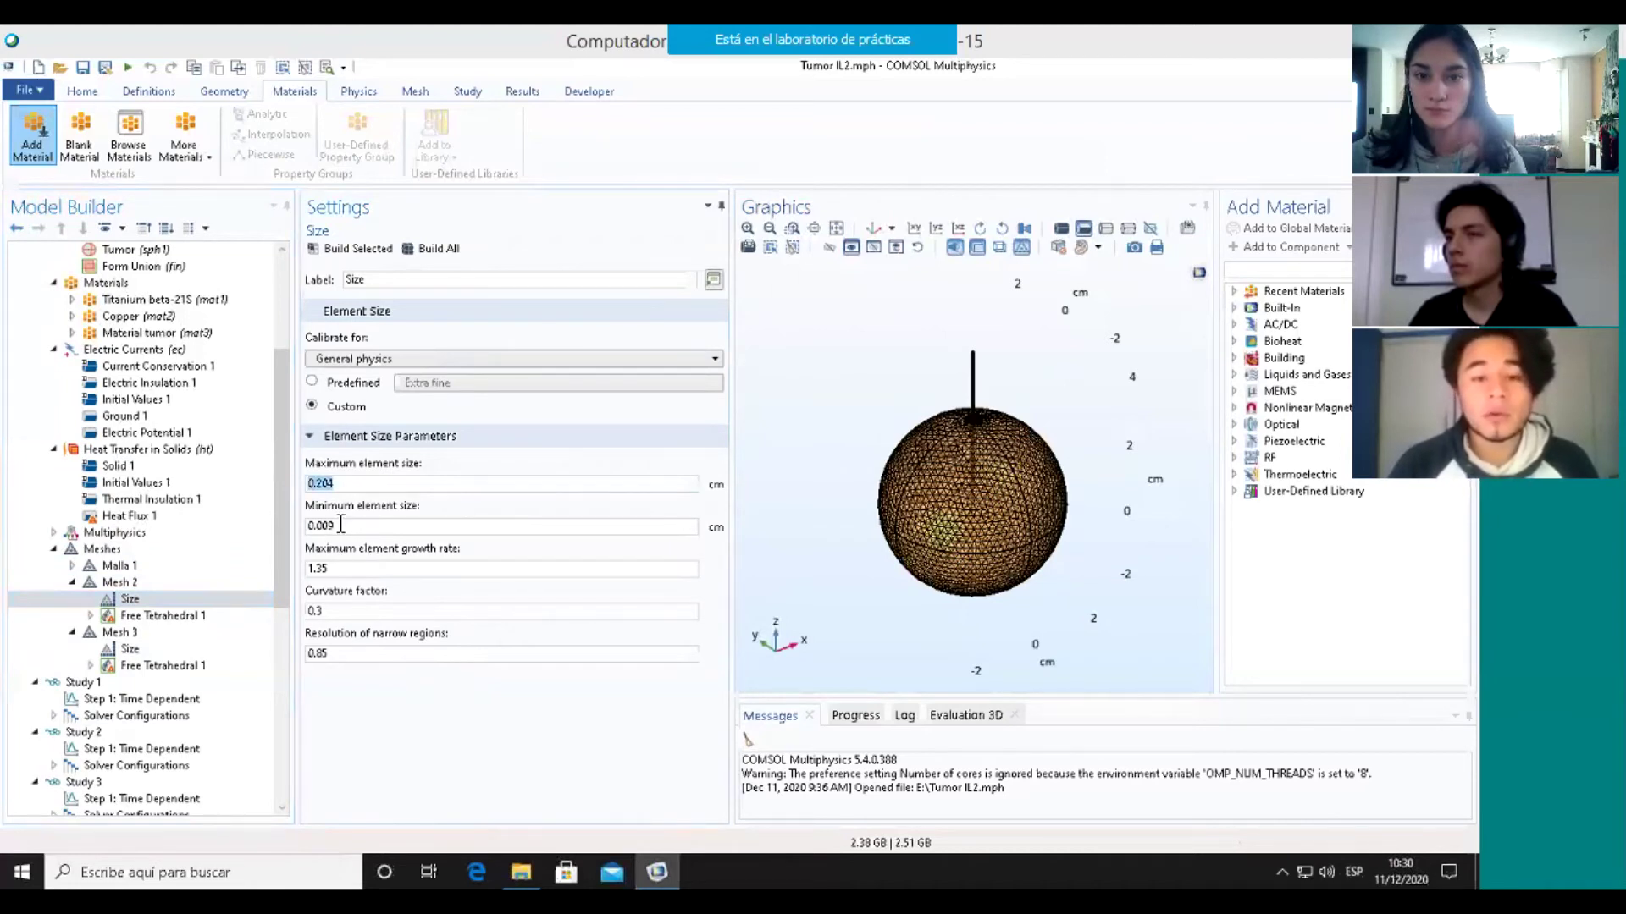
left_click(308, 525)
key("ctrl+a")
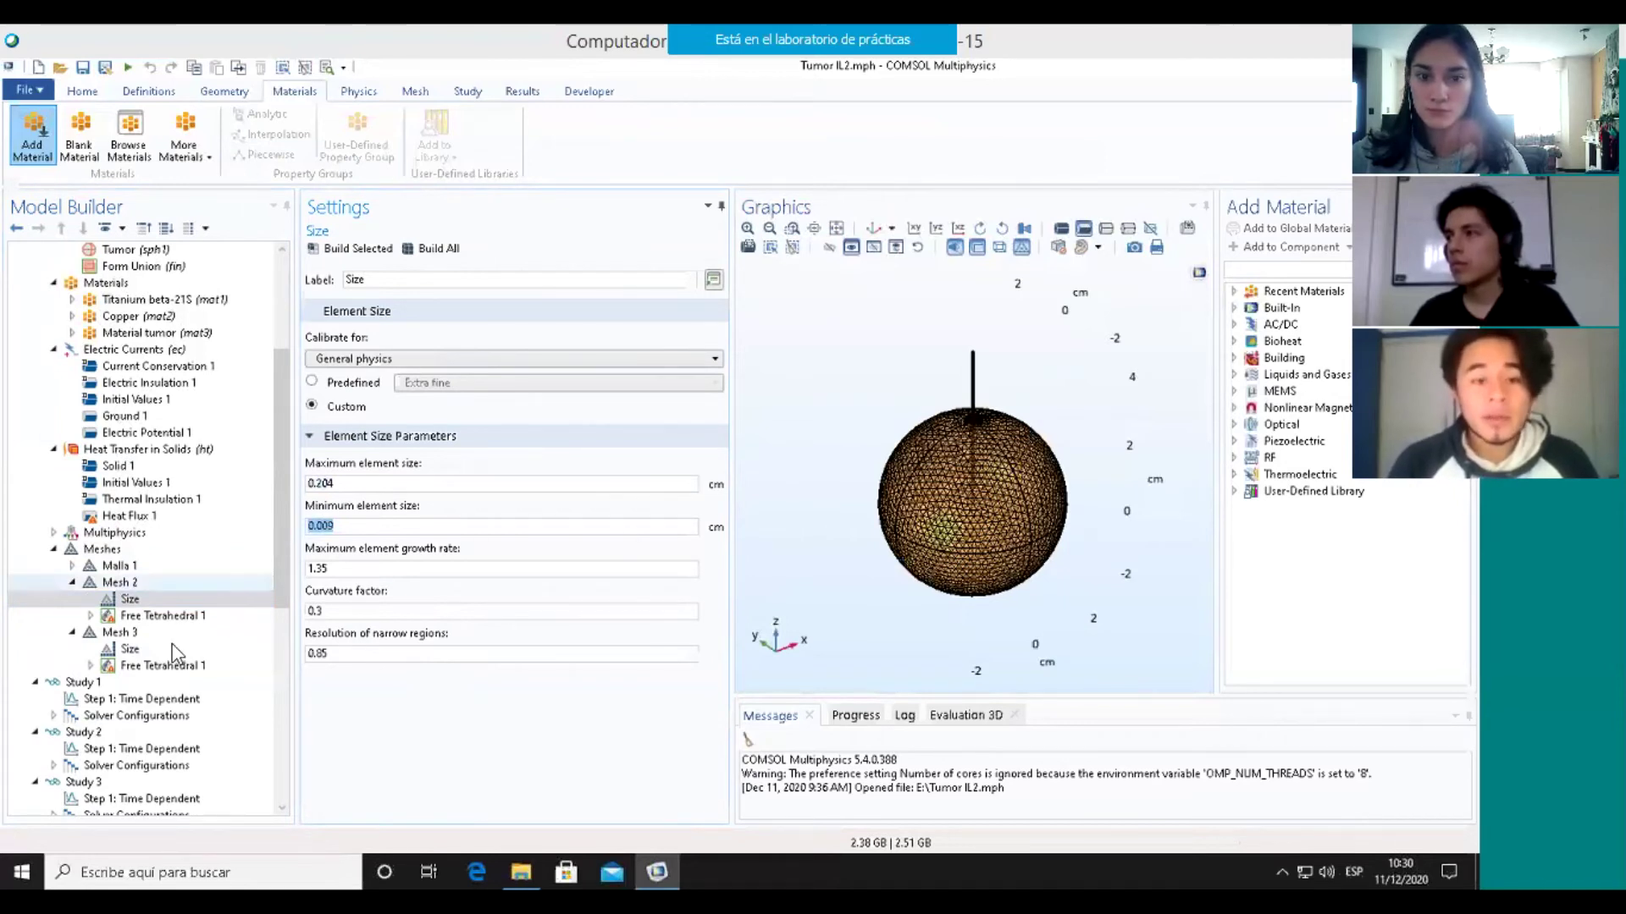
Check the maximum and minimum element sizes in the Size settings of Mesh 3.
left_click(125, 635)
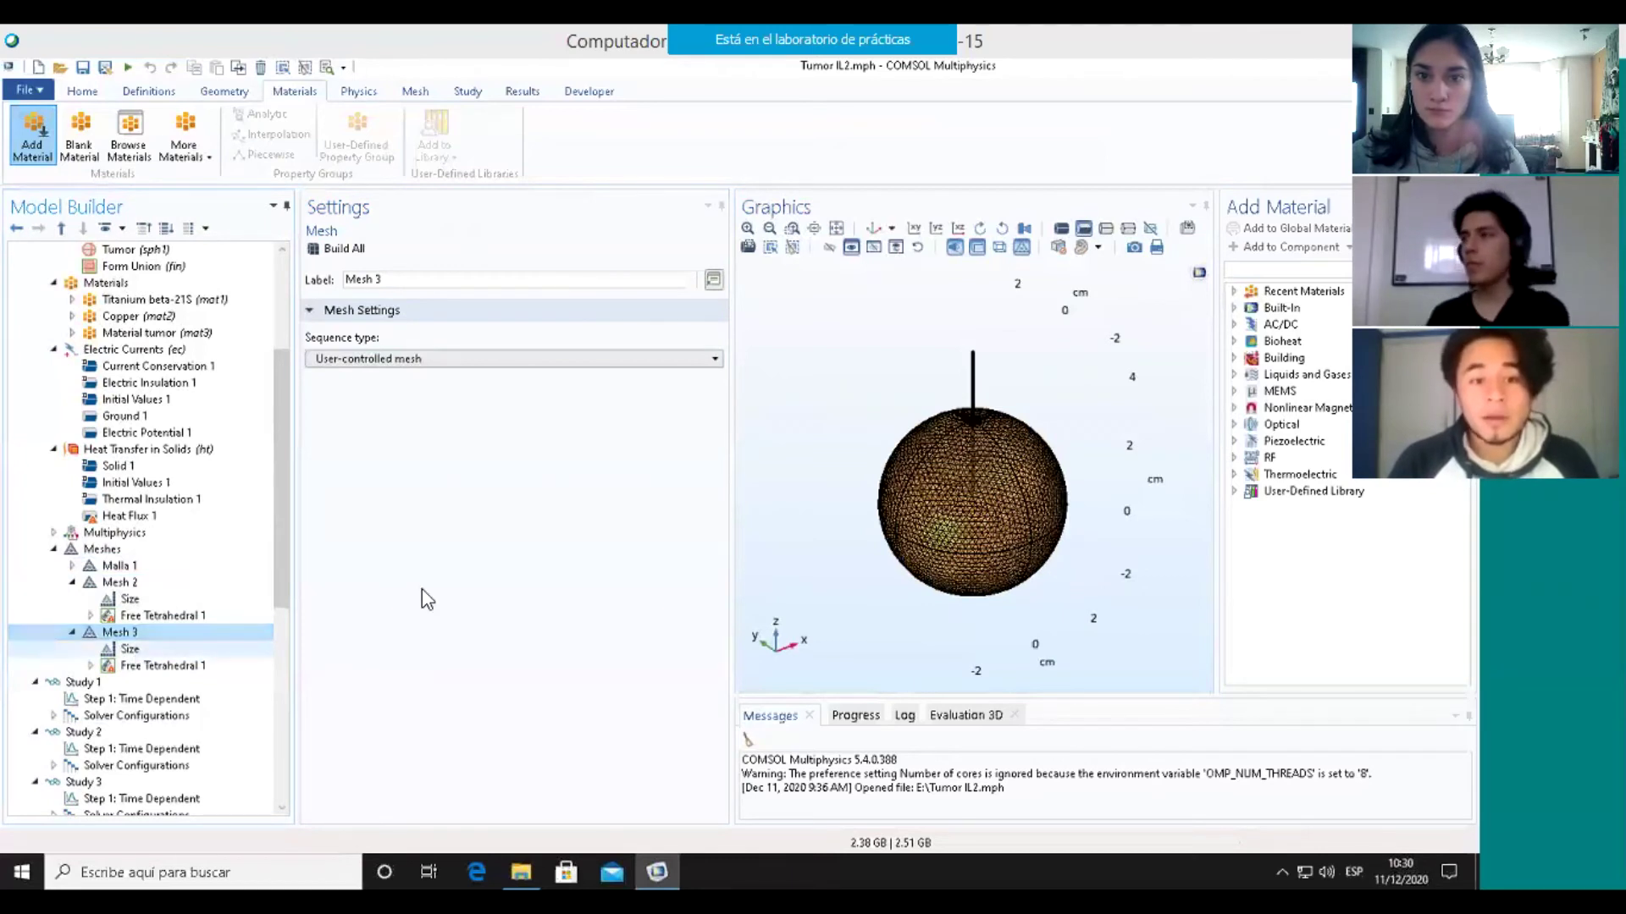
key("Down")
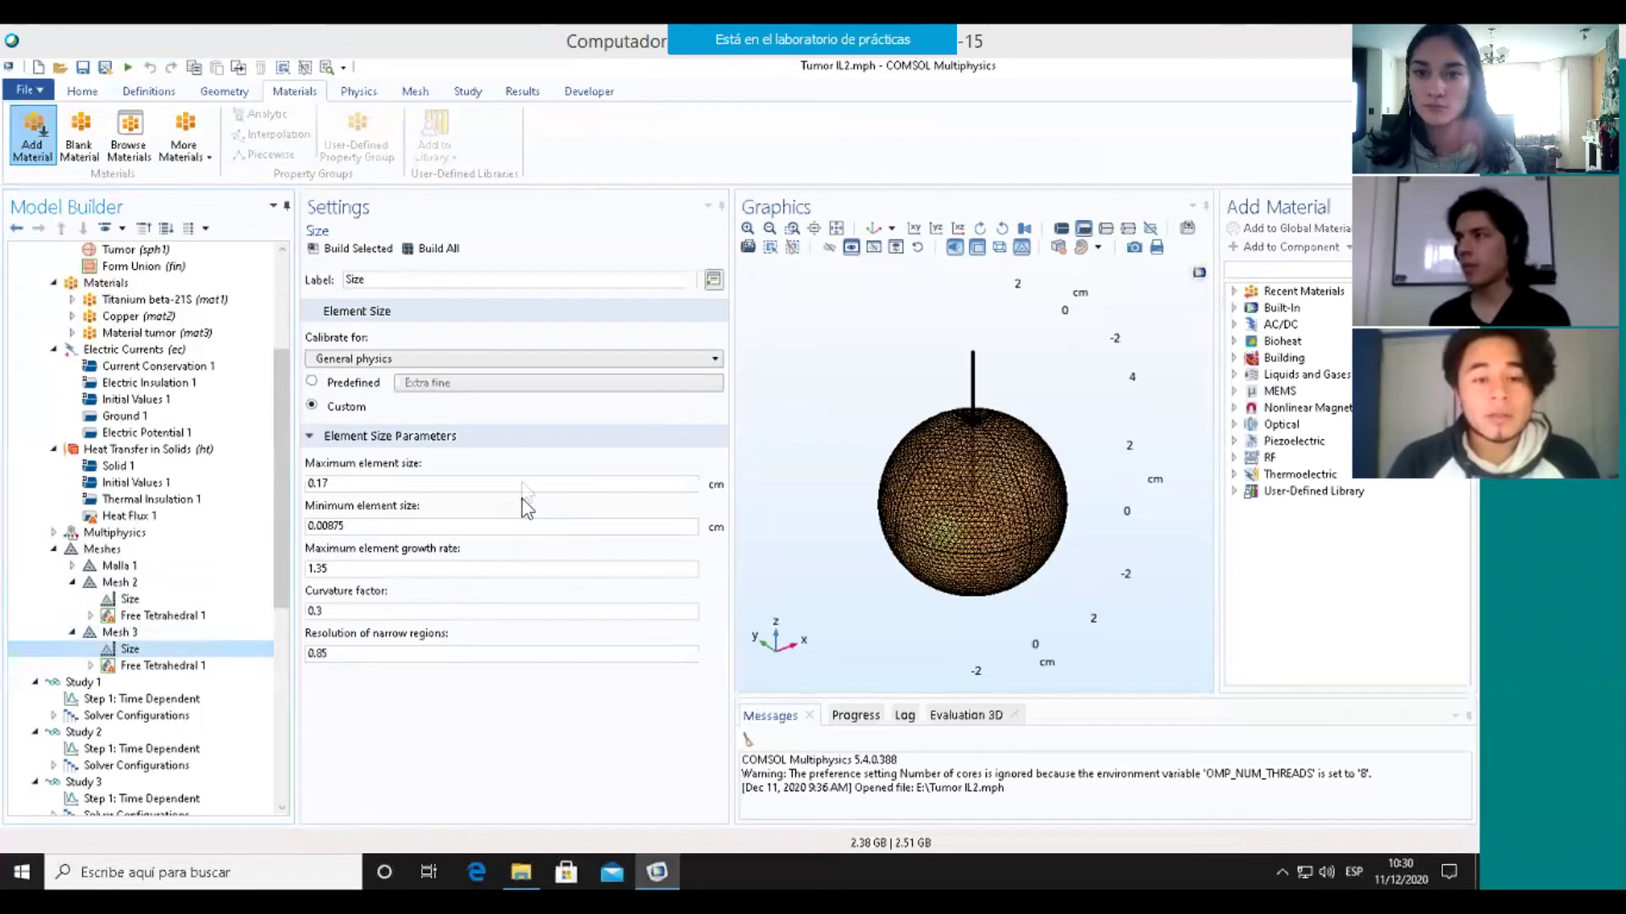
double_click(428, 481)
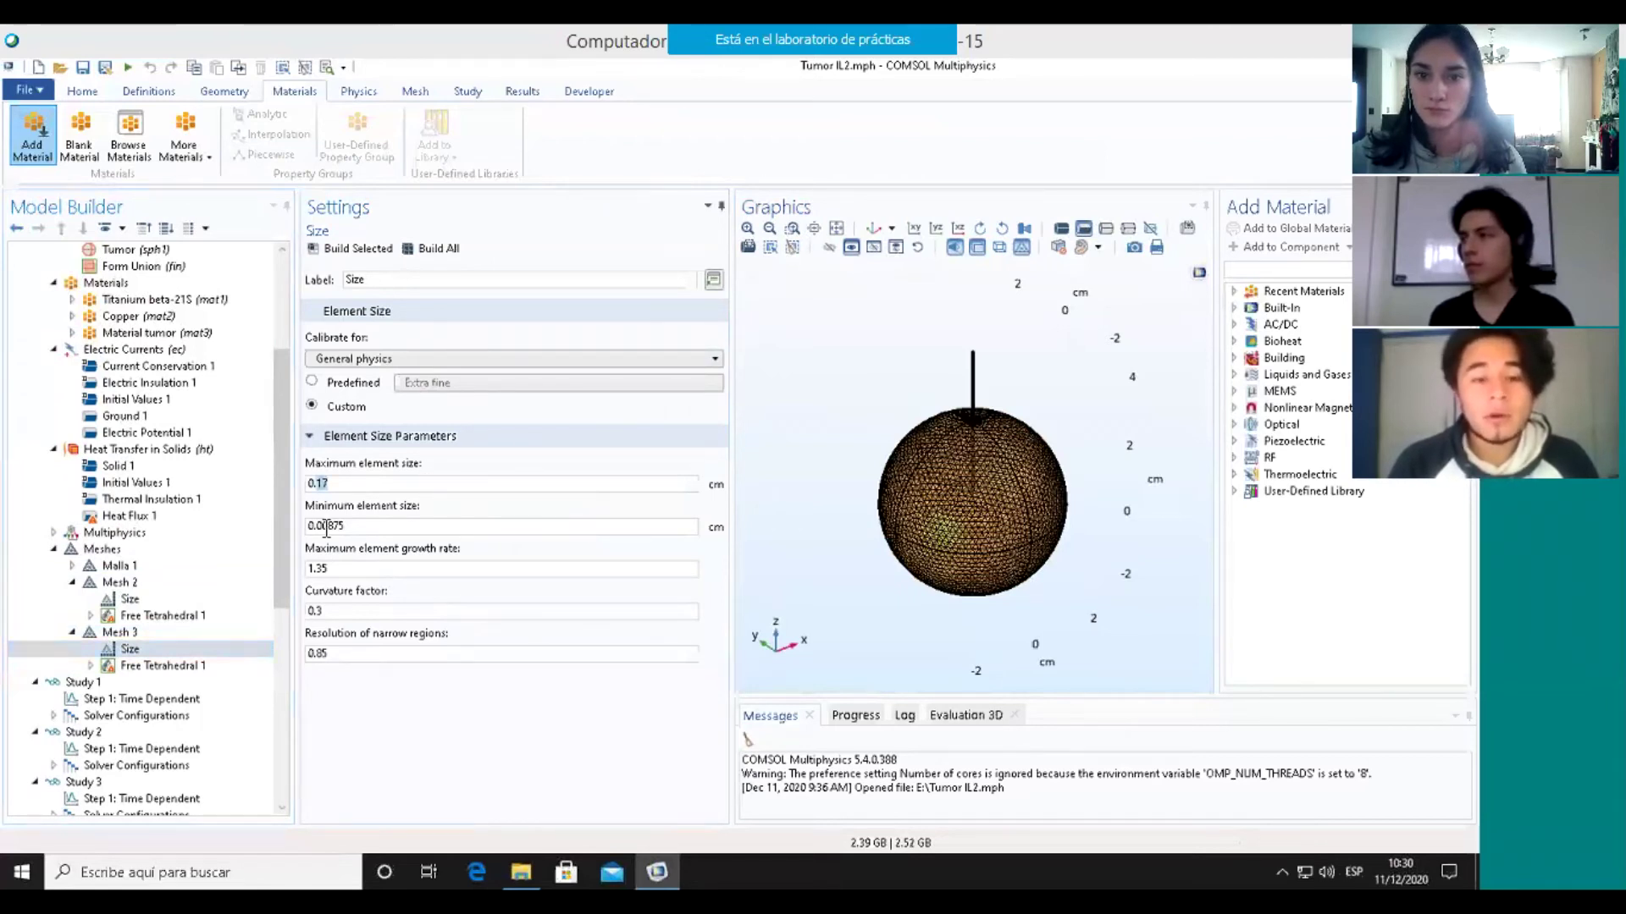
left_click_drag(369, 531, 284, 528)
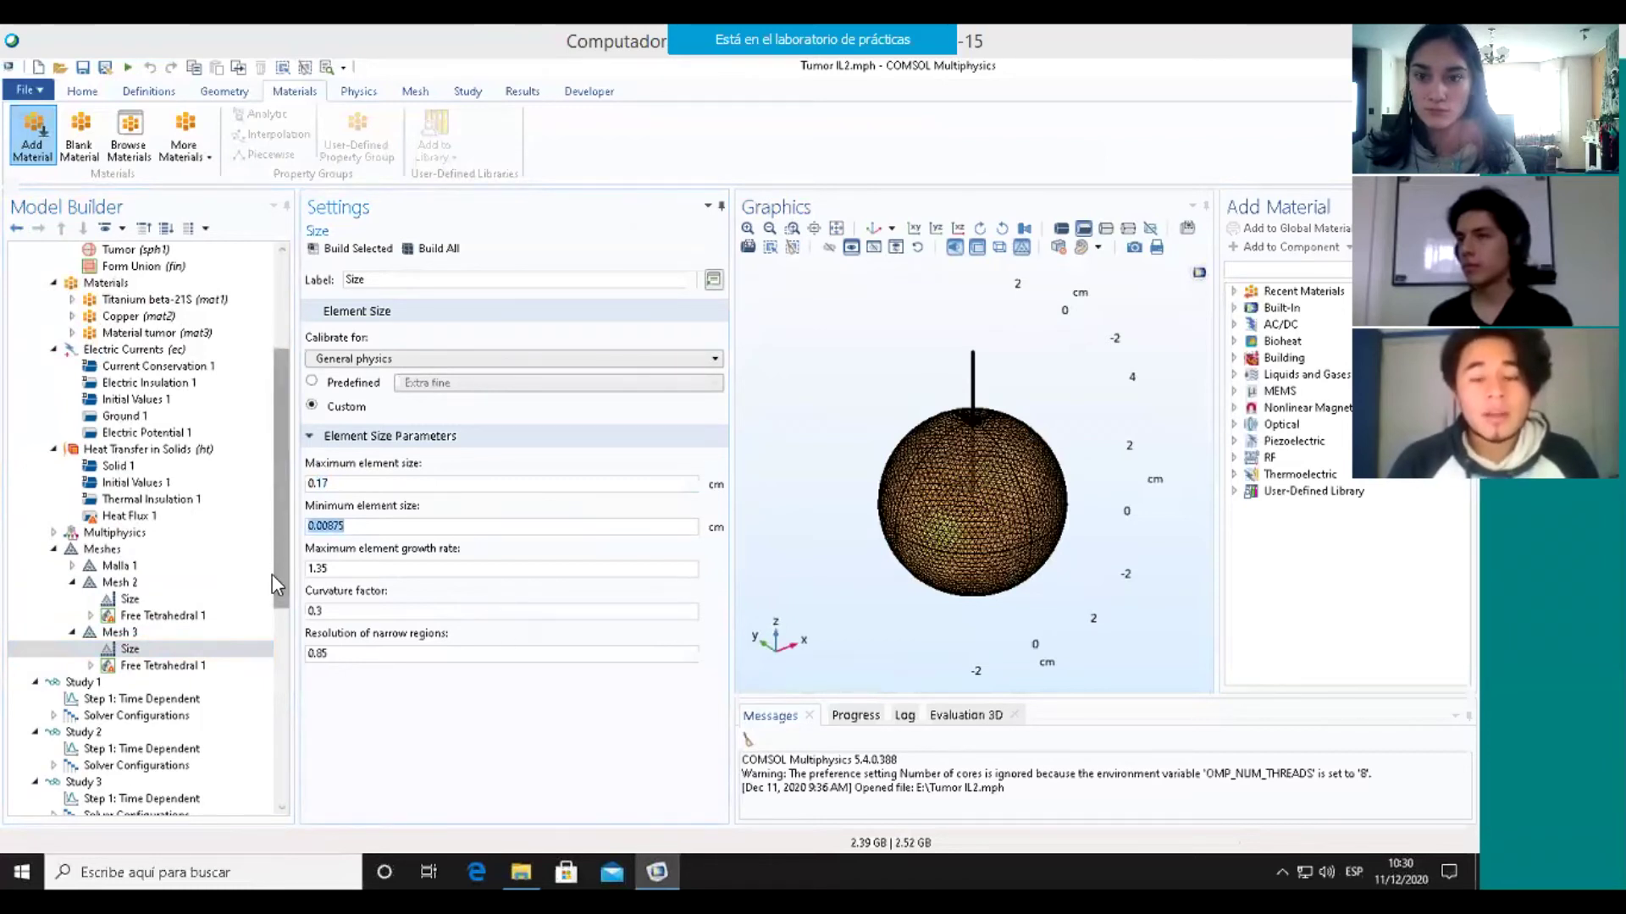
Review Study 1 and its Time Dependent step, focusing on the output times range.
scroll(271, 574, "down", 2)
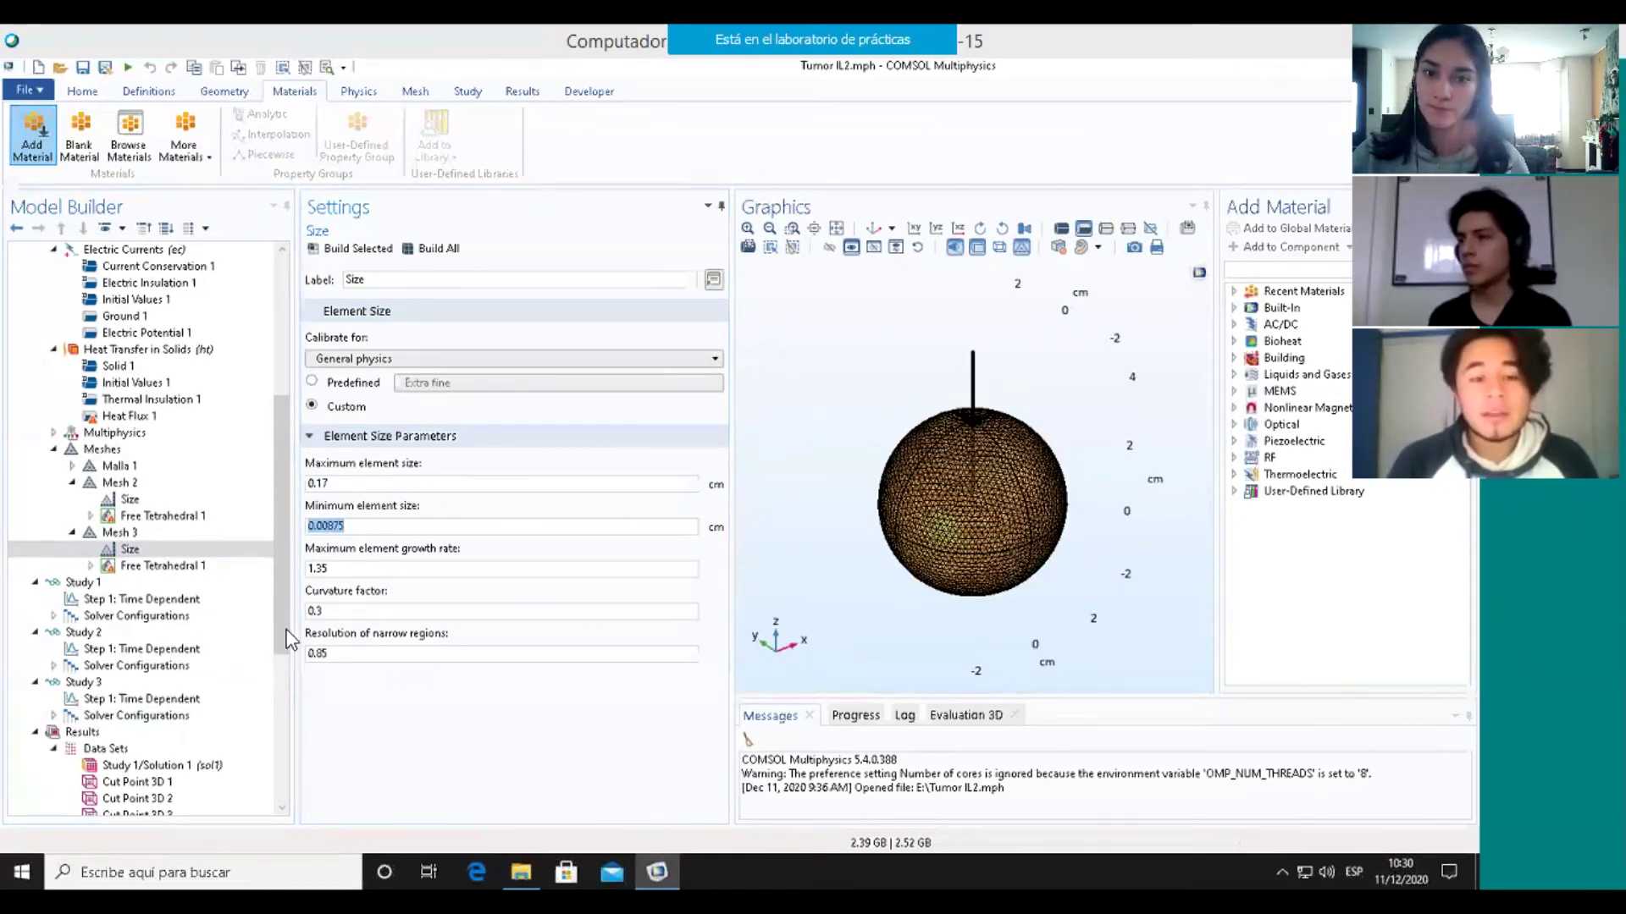
left_click(193, 588)
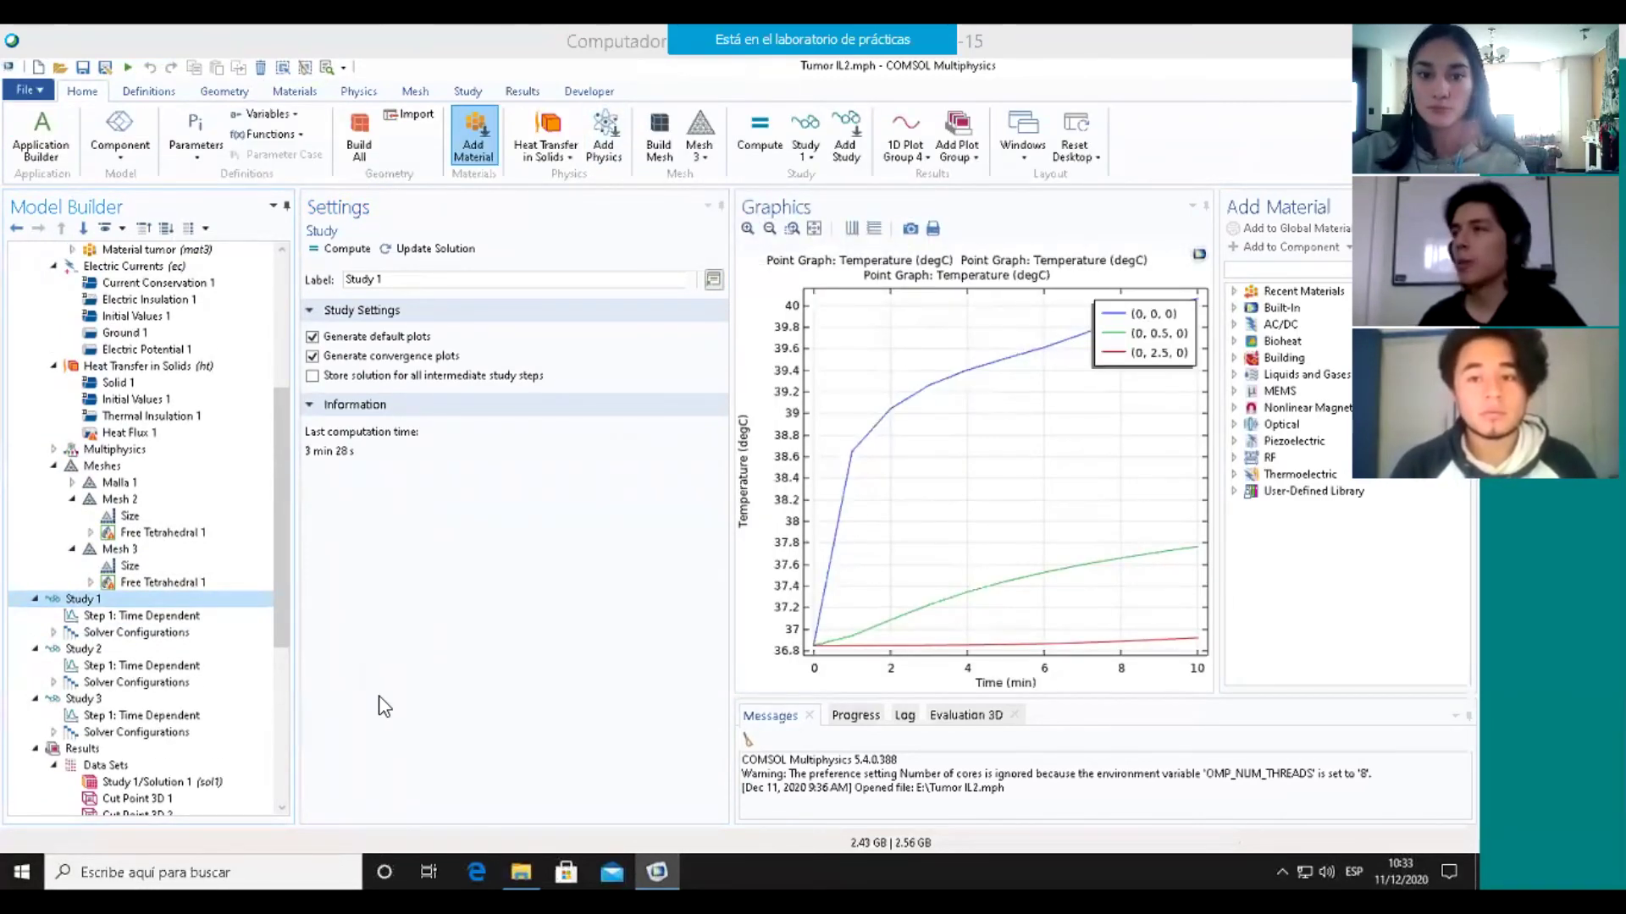
left_click(156, 618)
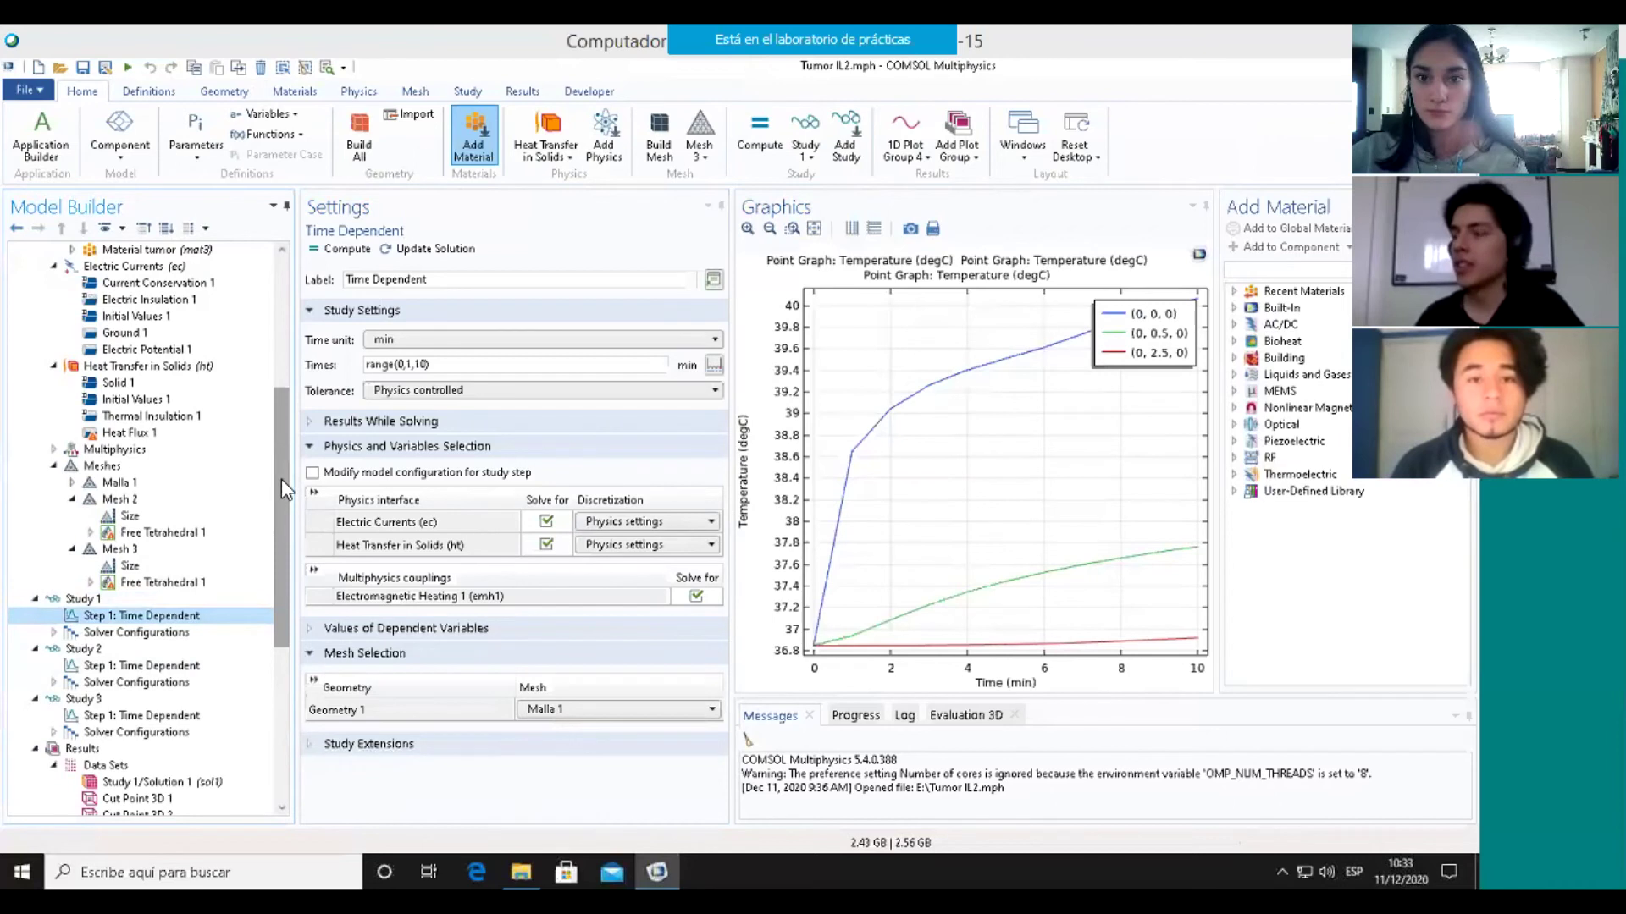
double_click(371, 366)
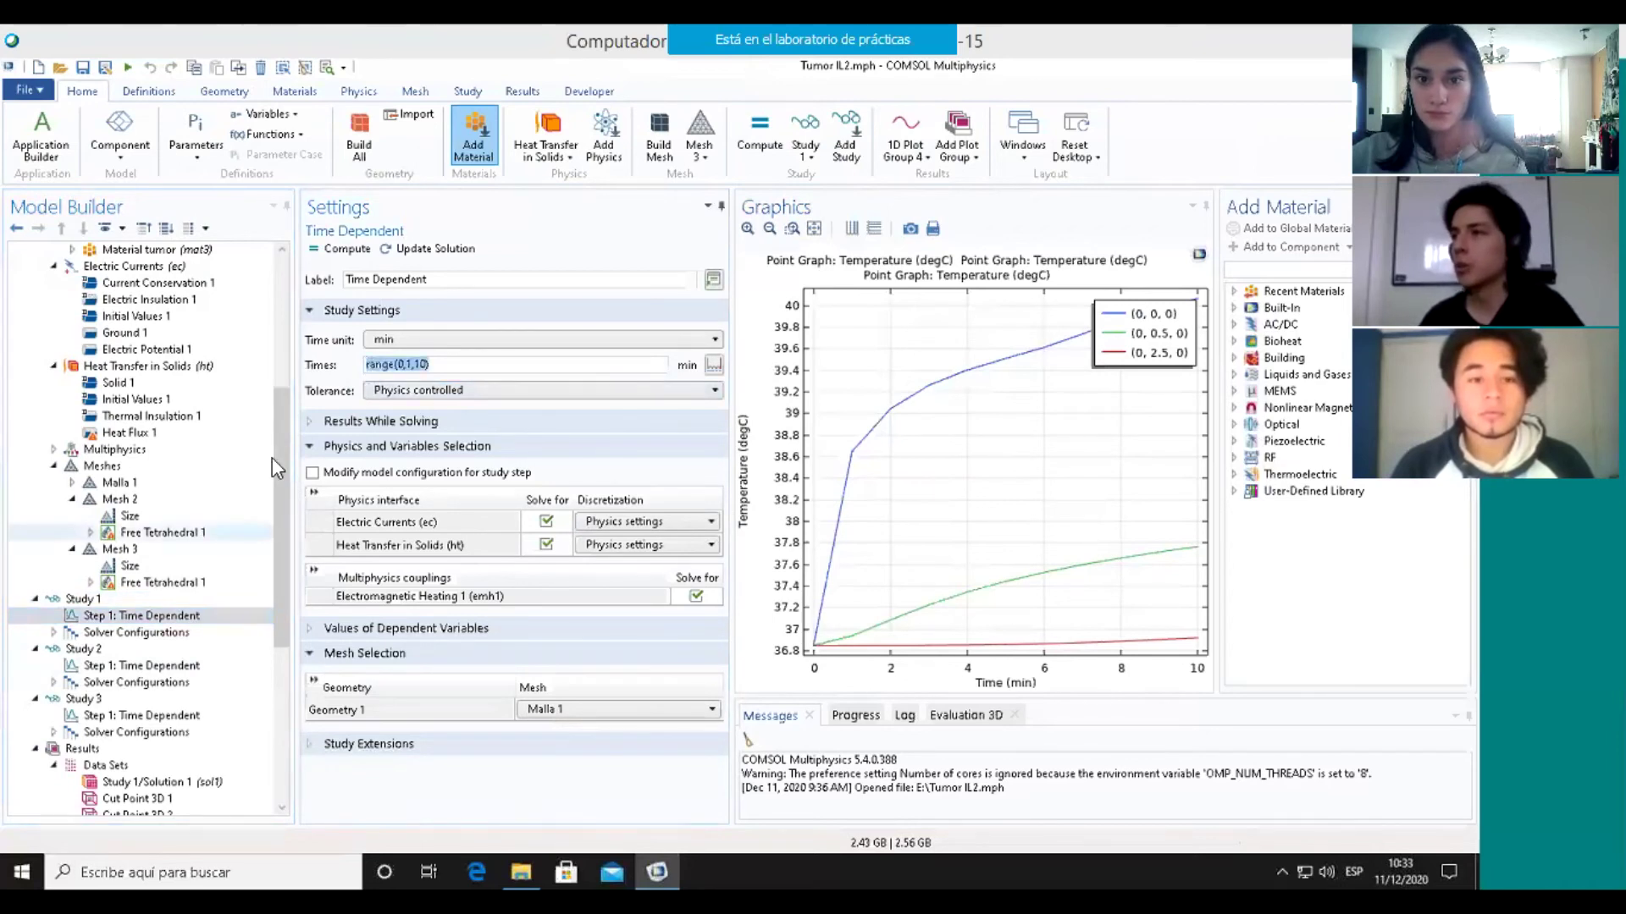
Plot Cut Point 3D 1, 2 and 3 in turn to see where each evaluation point lies in the tumor.
scroll(169, 525, "down", 6)
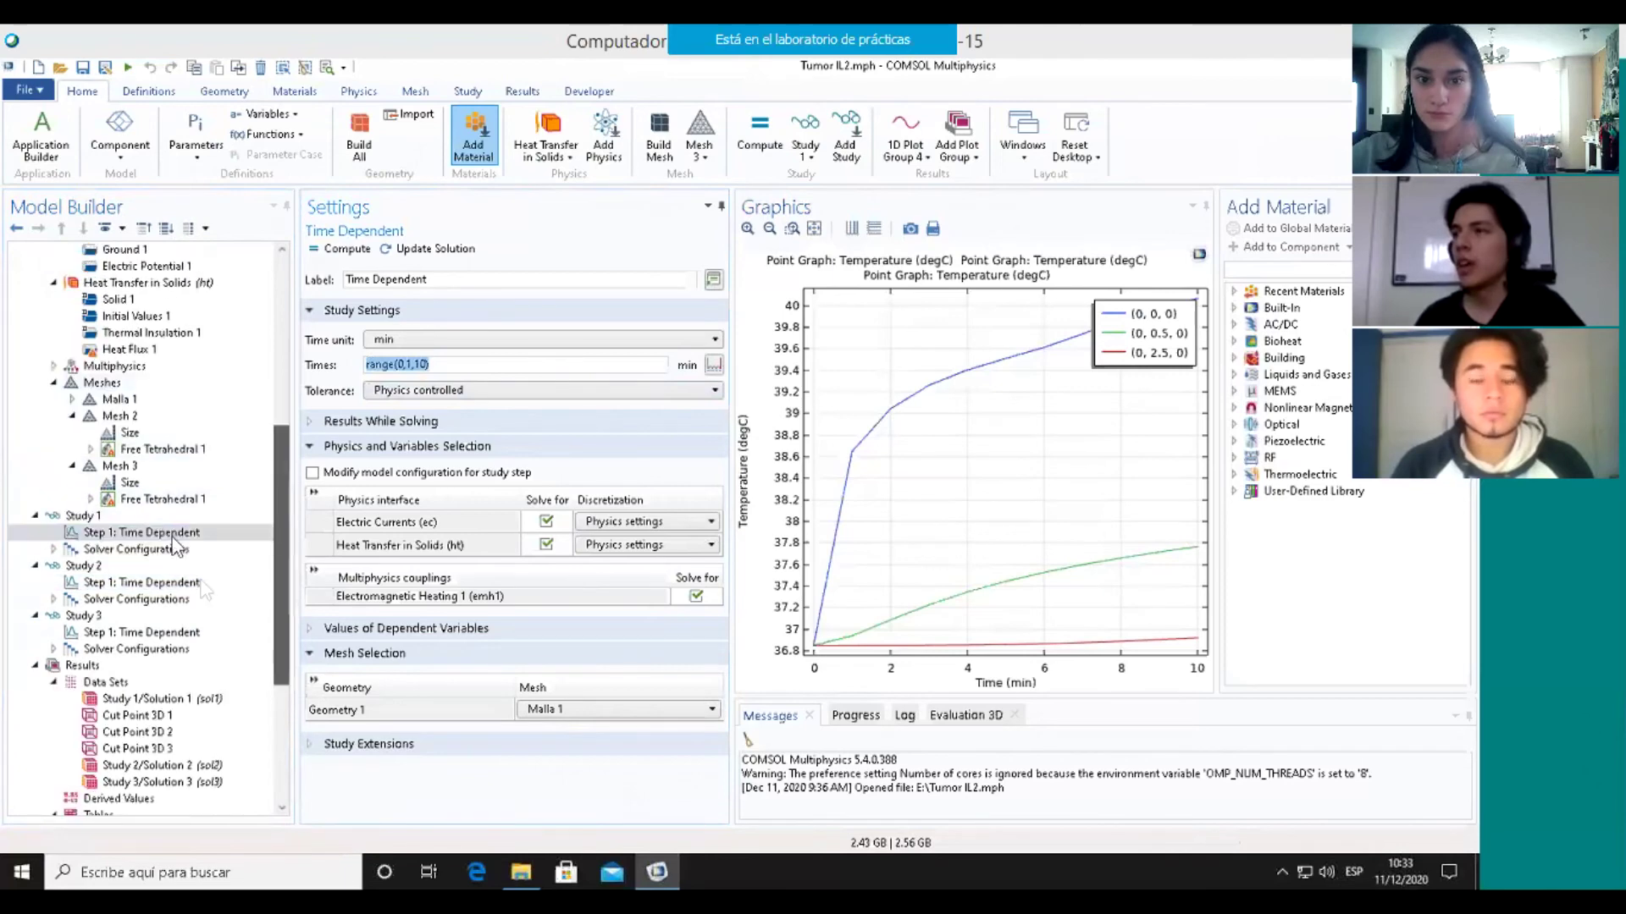
left_click(176, 505)
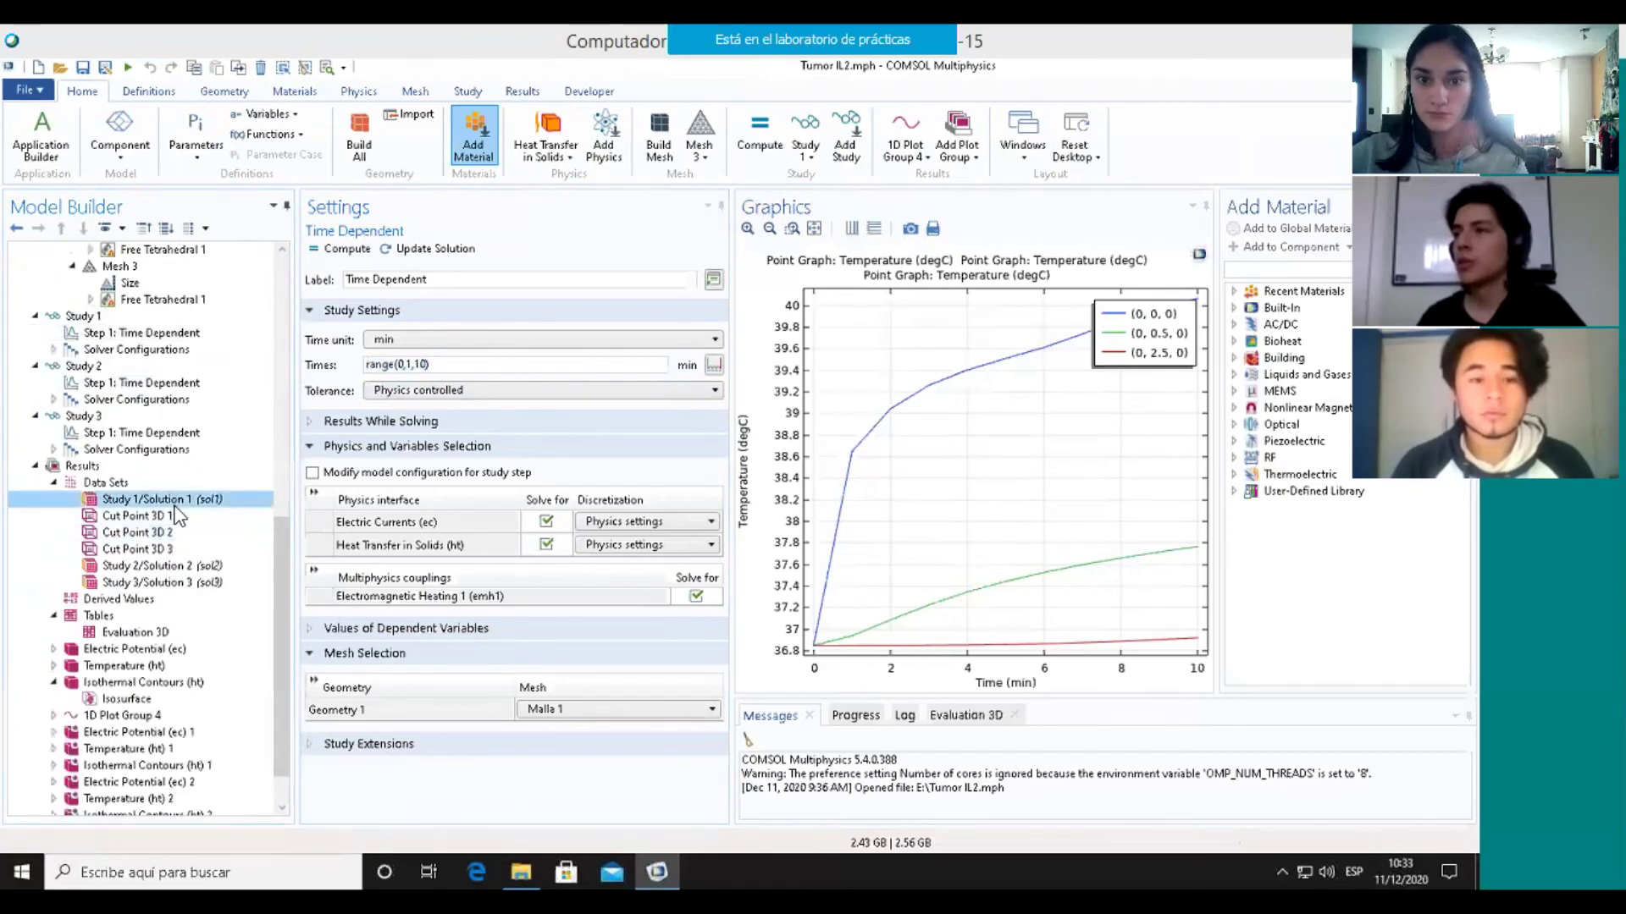
left_click(187, 519)
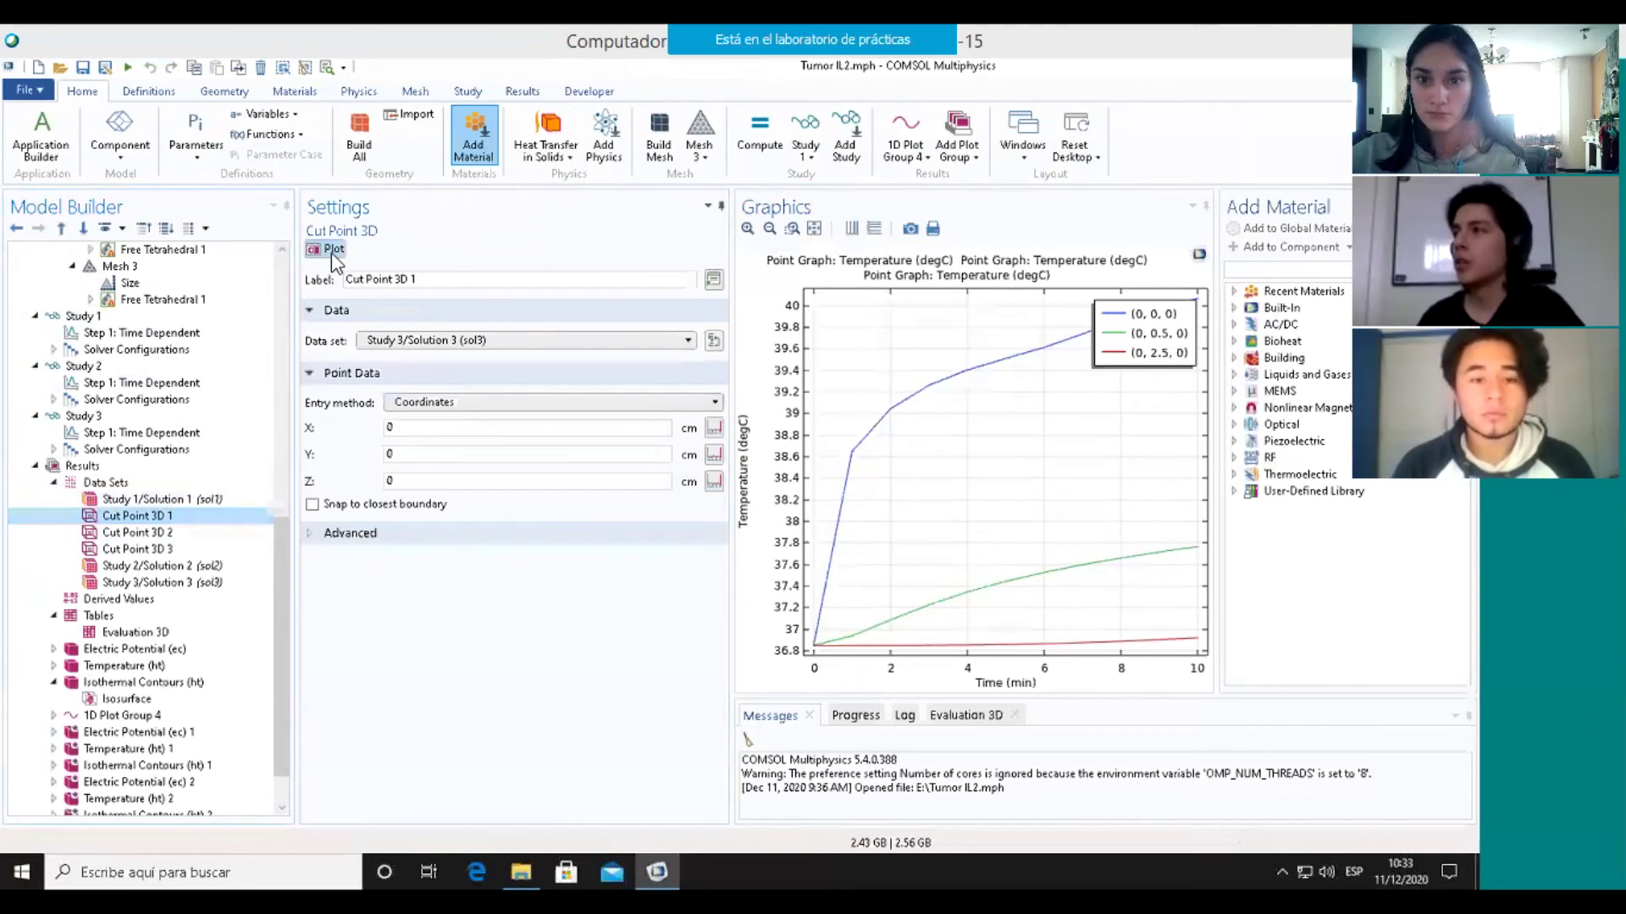
left_click(332, 250)
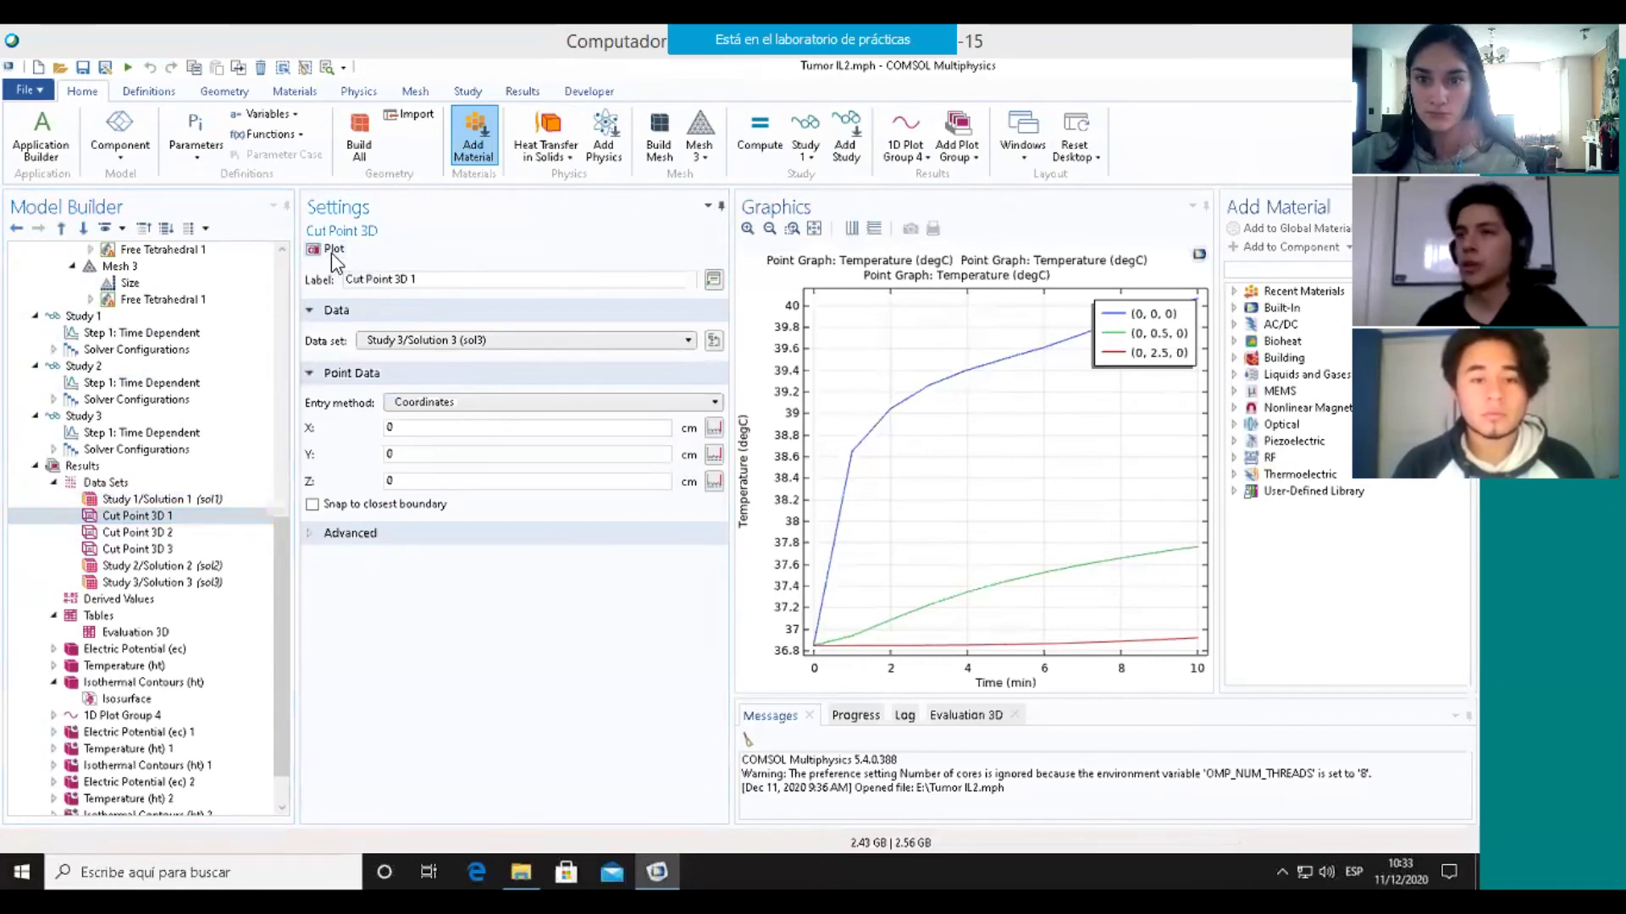
left_click(158, 534)
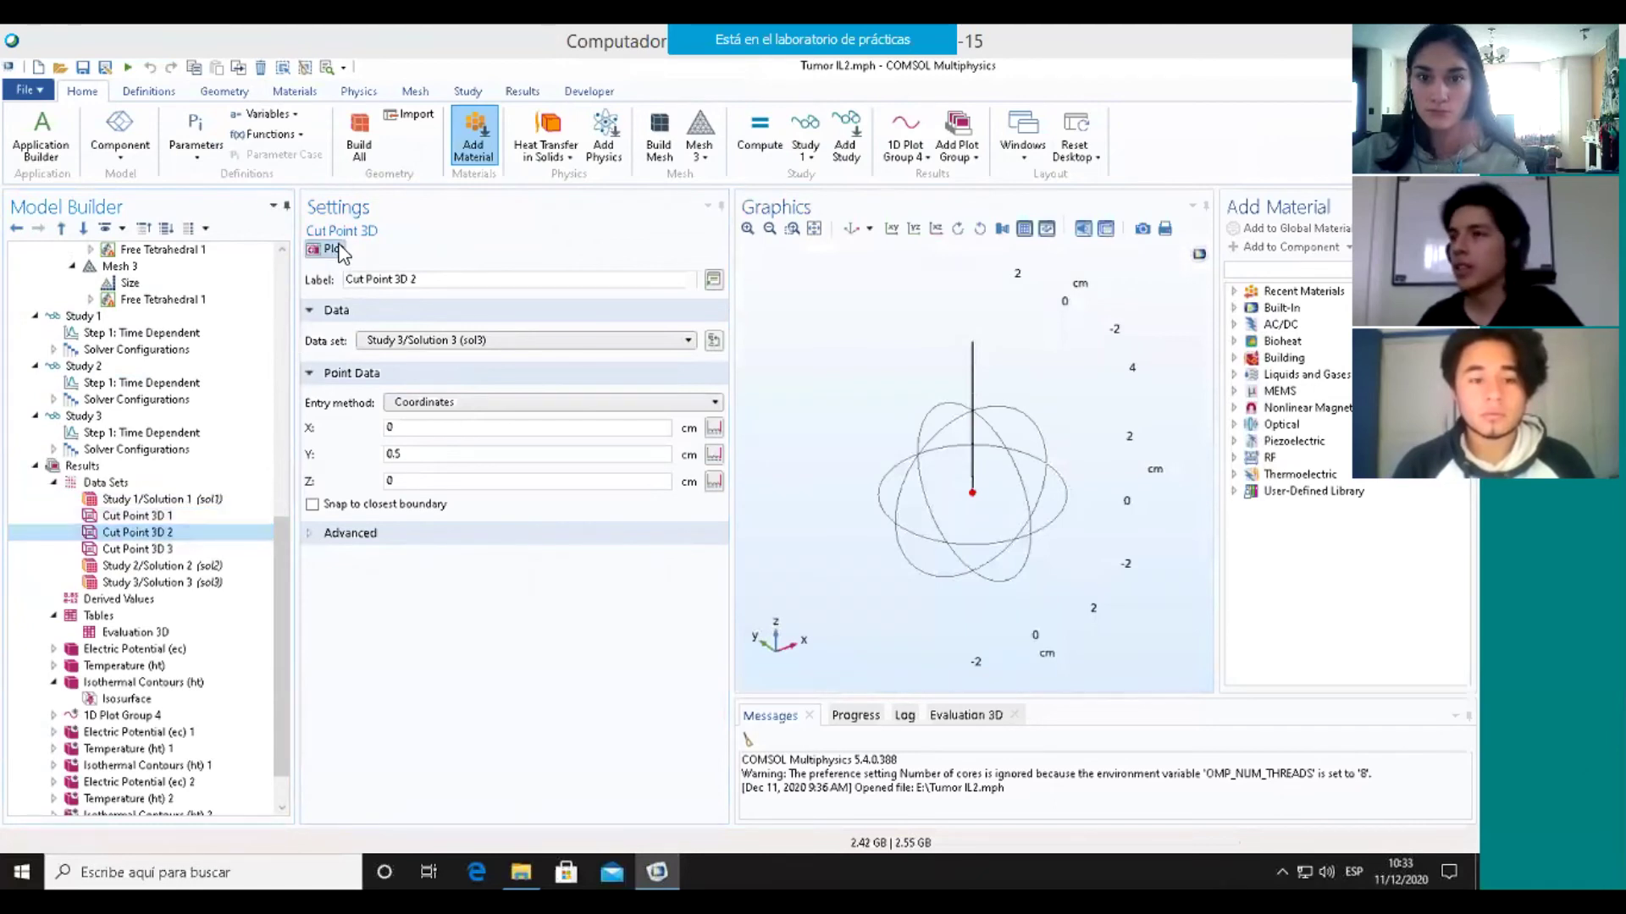
left_click(337, 249)
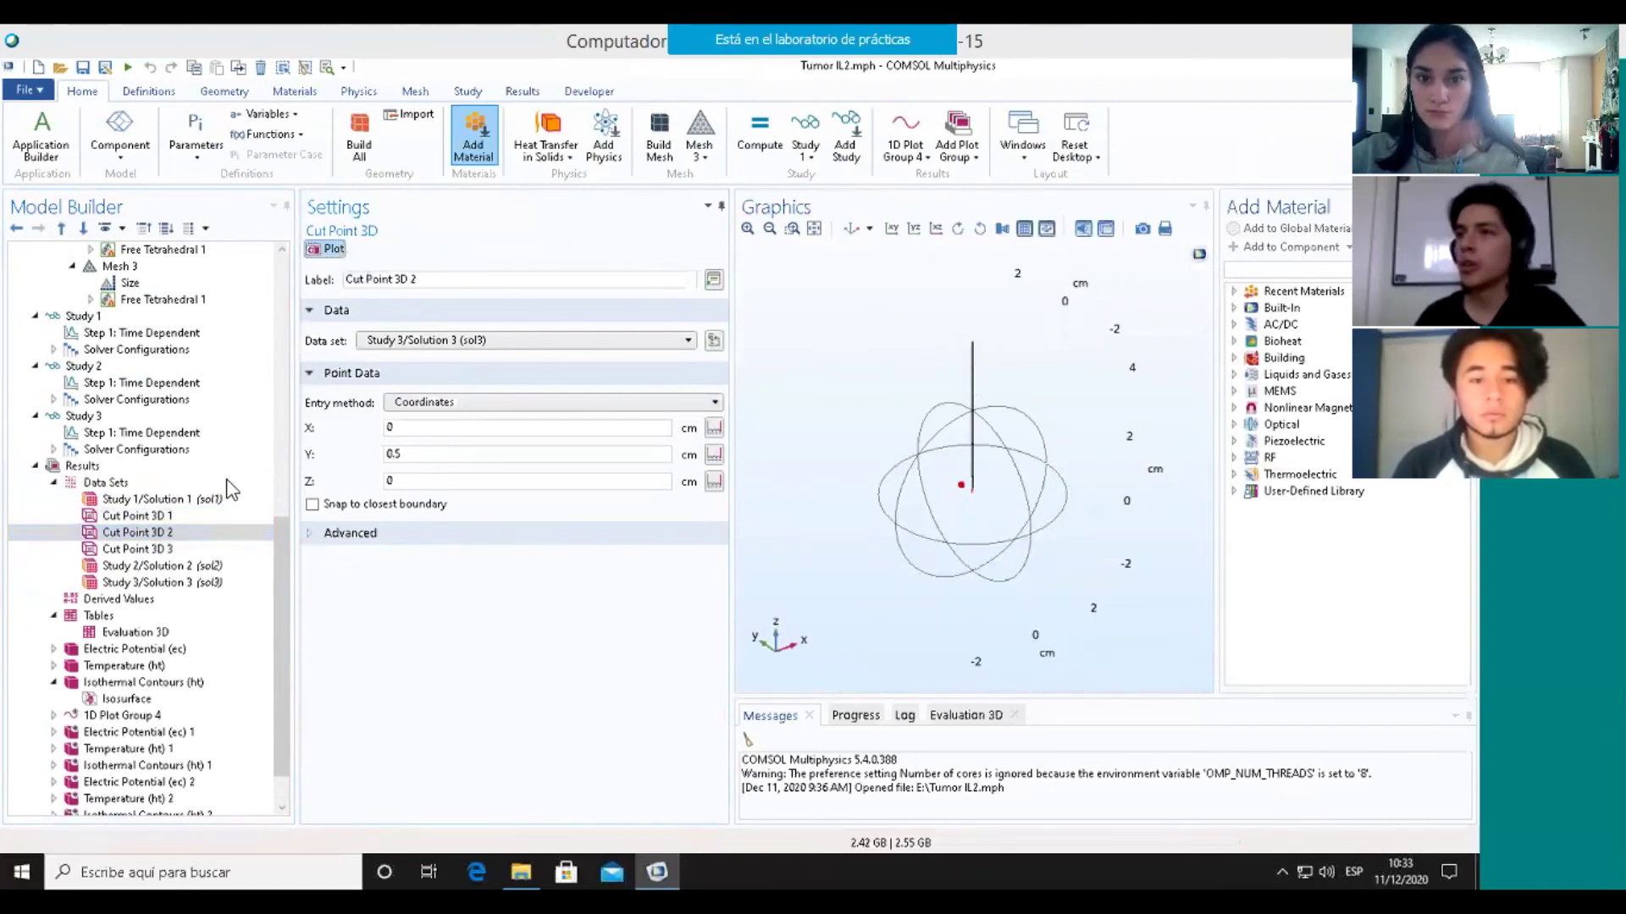
left_click(166, 550)
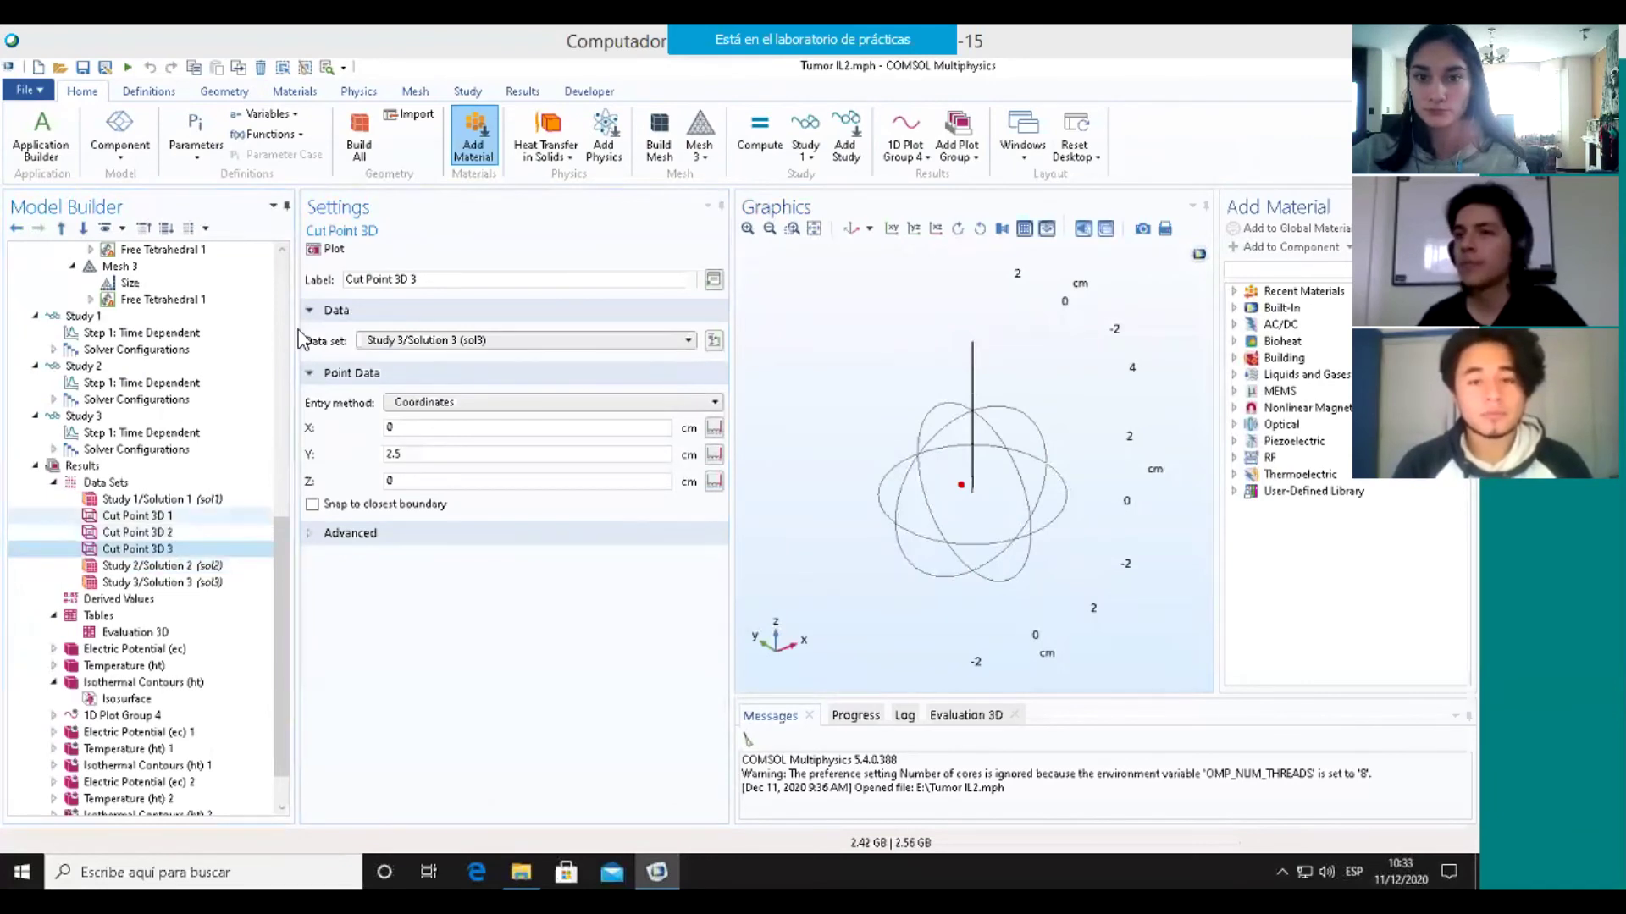
left_click(335, 251)
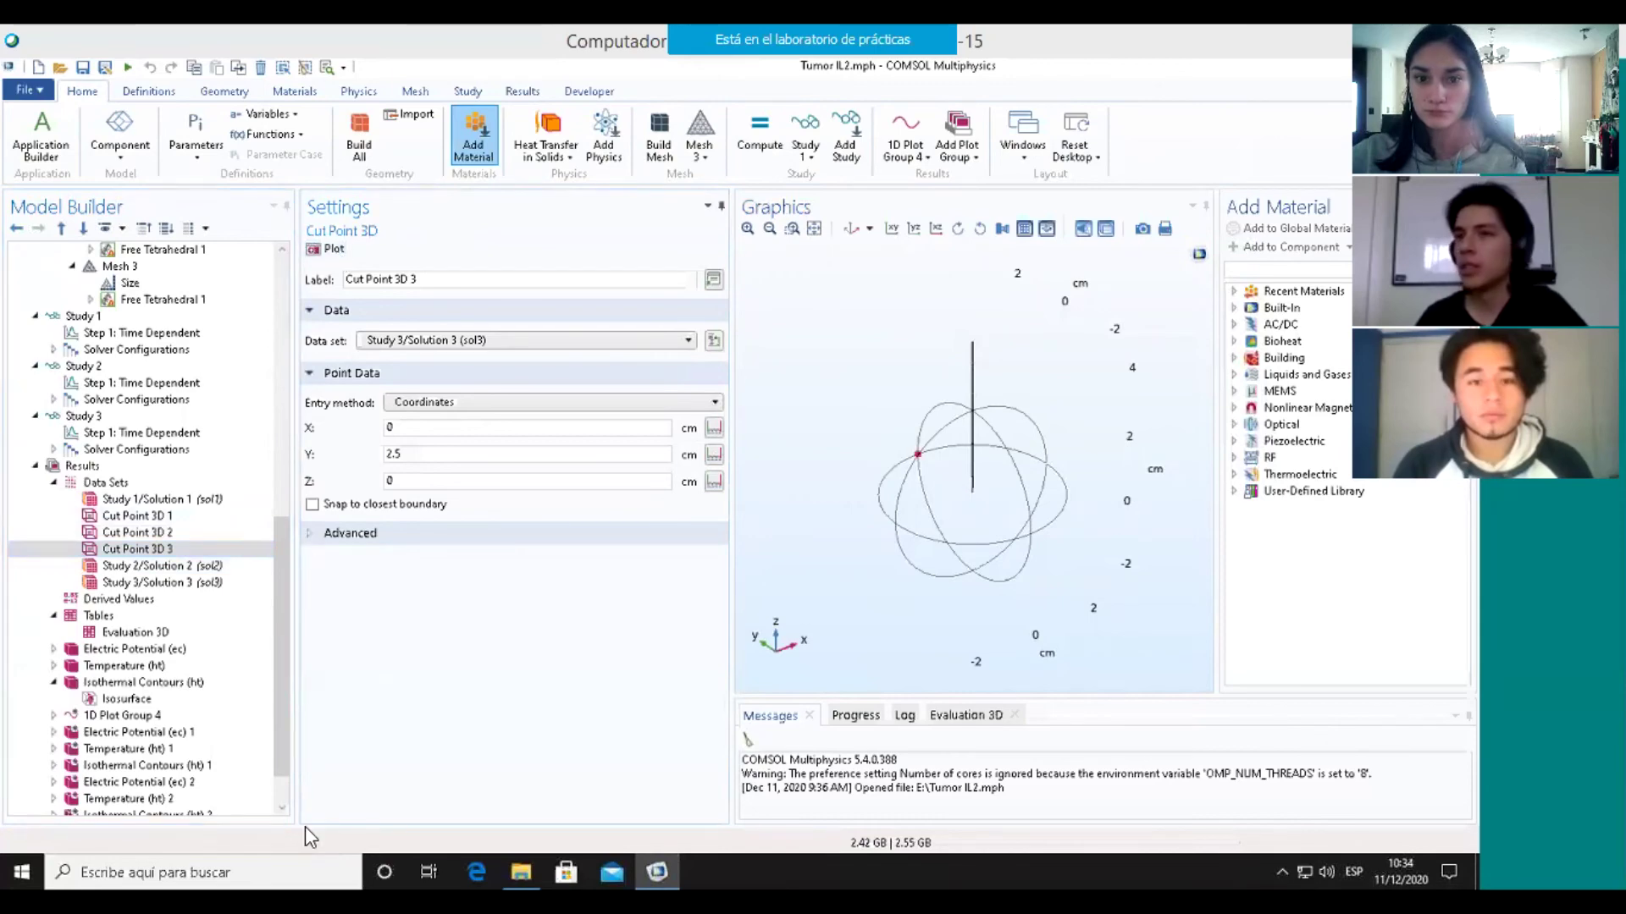
Display the Electric Potential (ec) plot of Study 1 and inspect its slices around the needle from a different angle.
left_click(146, 650)
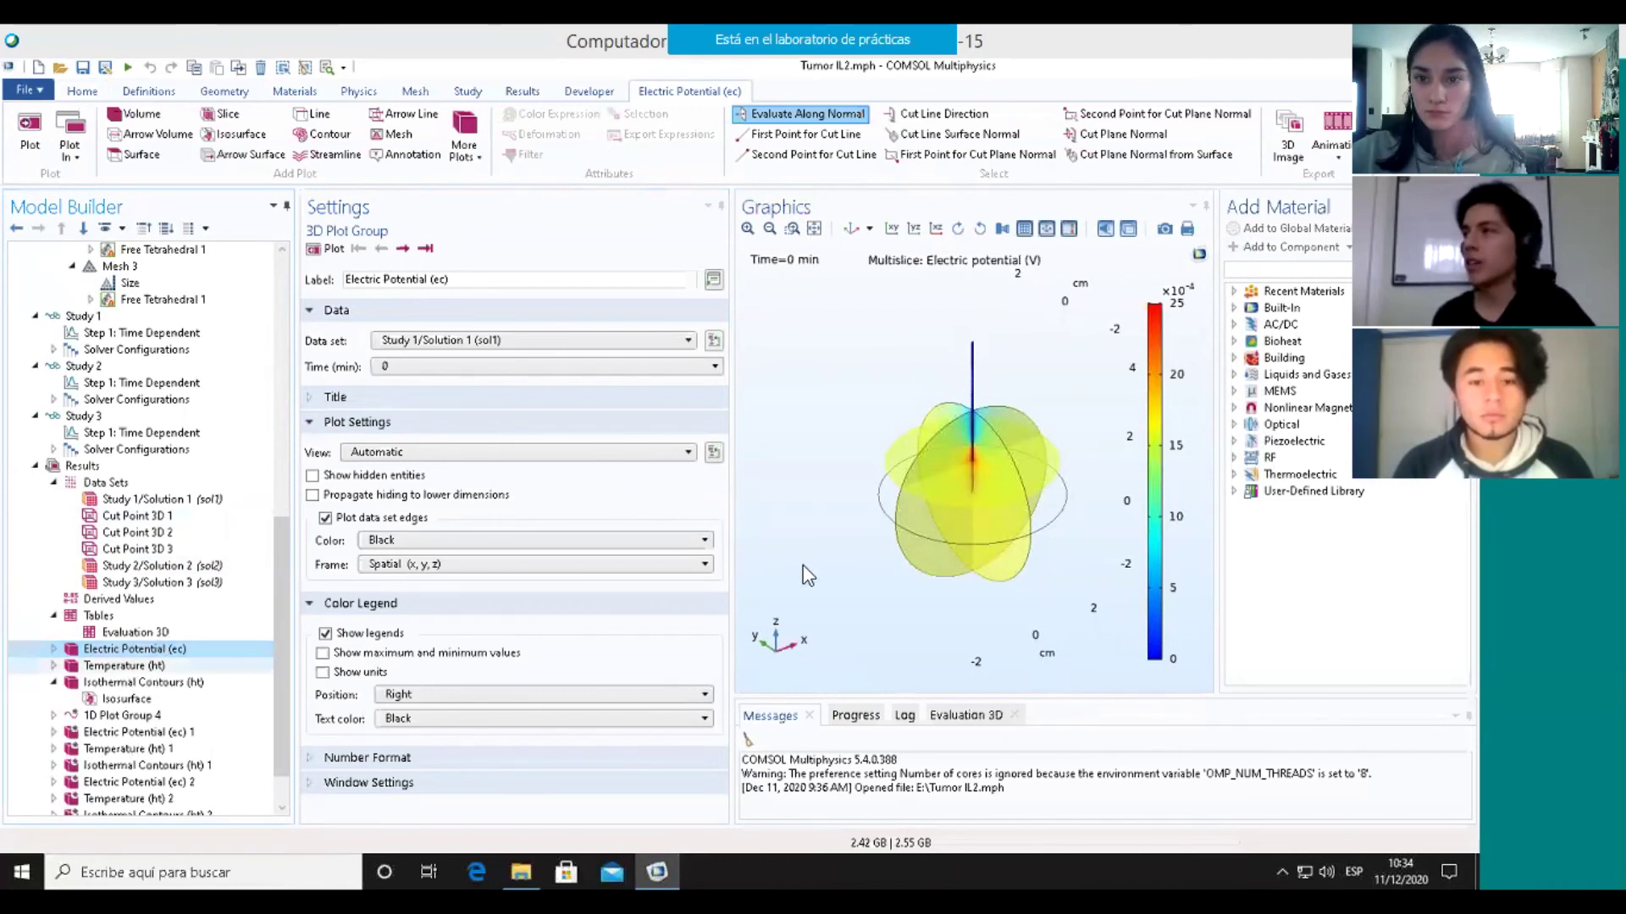
left_click_drag(978, 507, 938, 605)
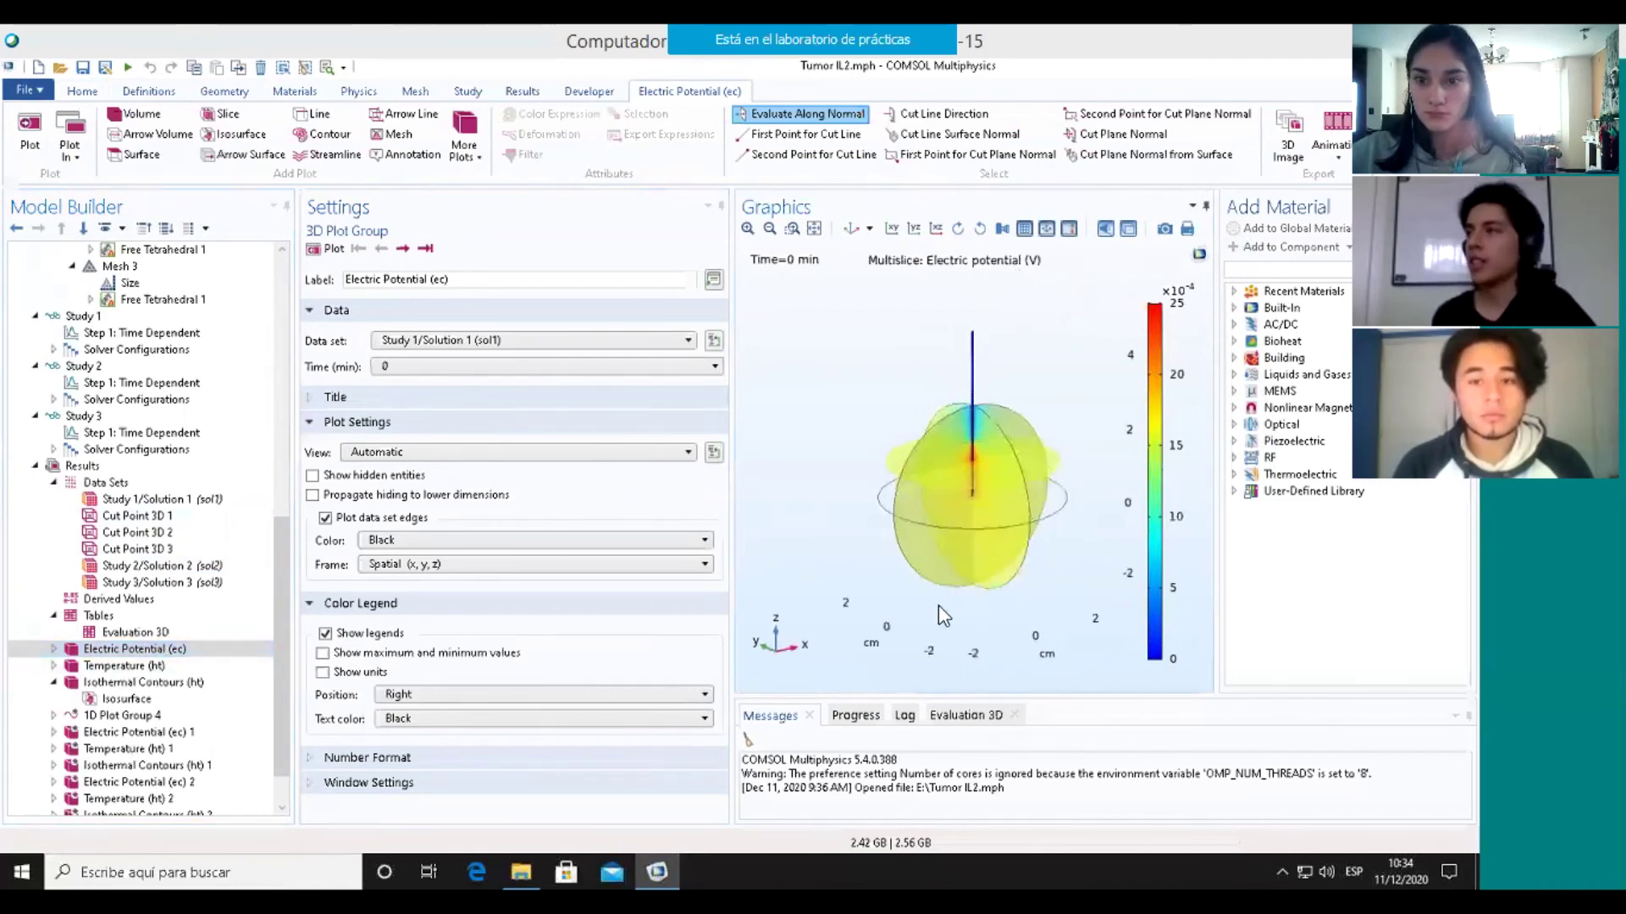
left_click_drag(1009, 510, 982, 500)
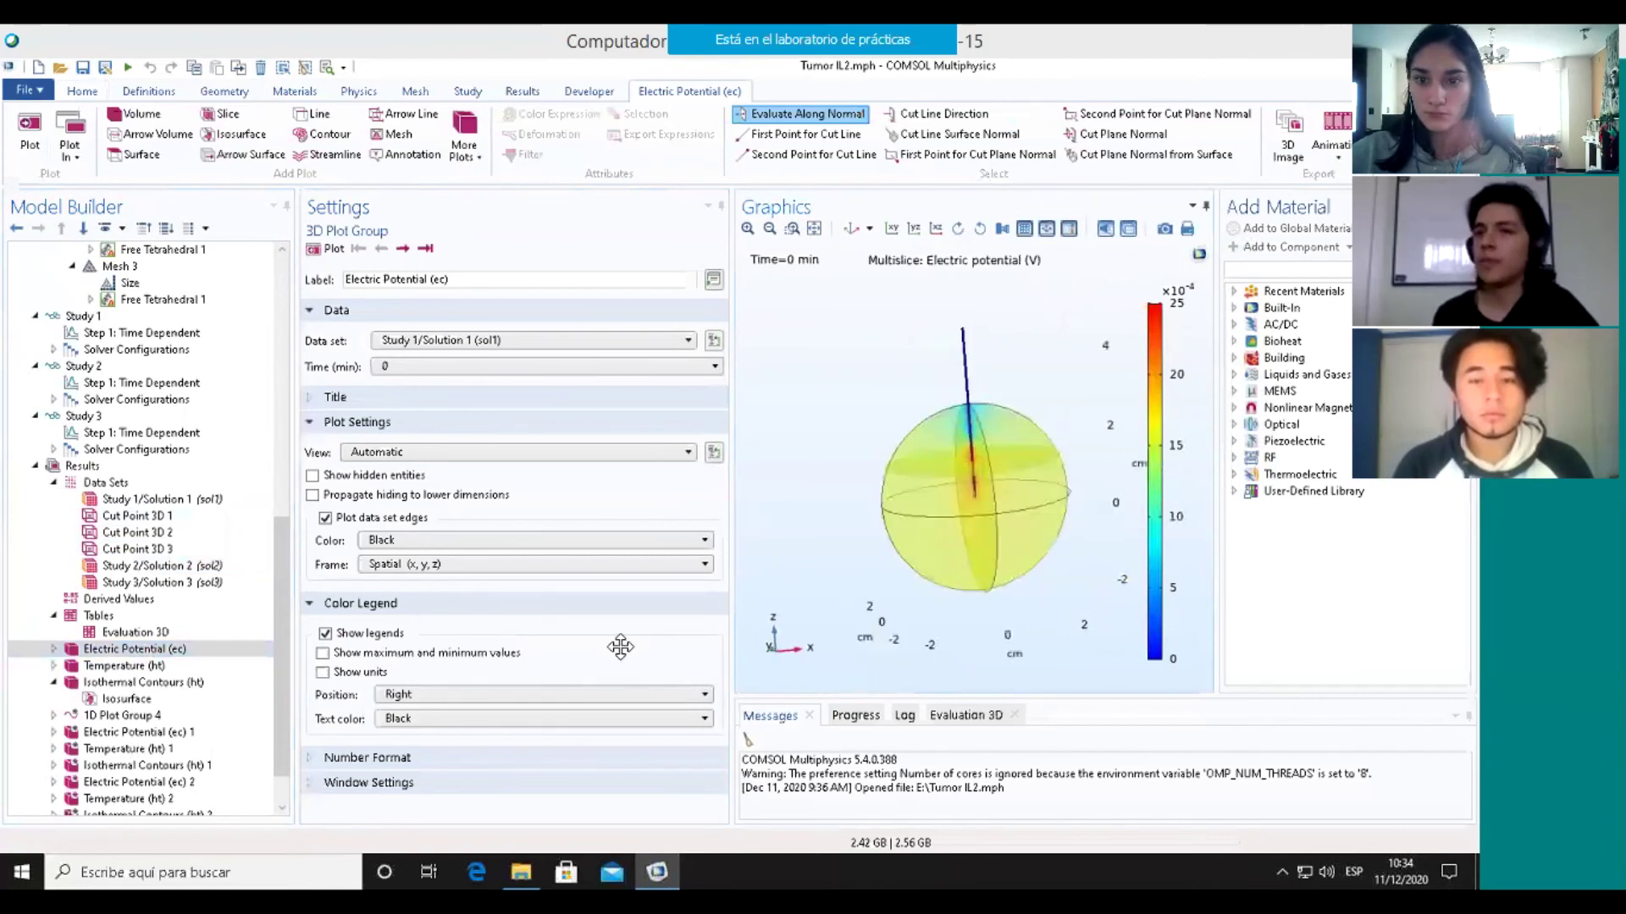
left_click(148, 650)
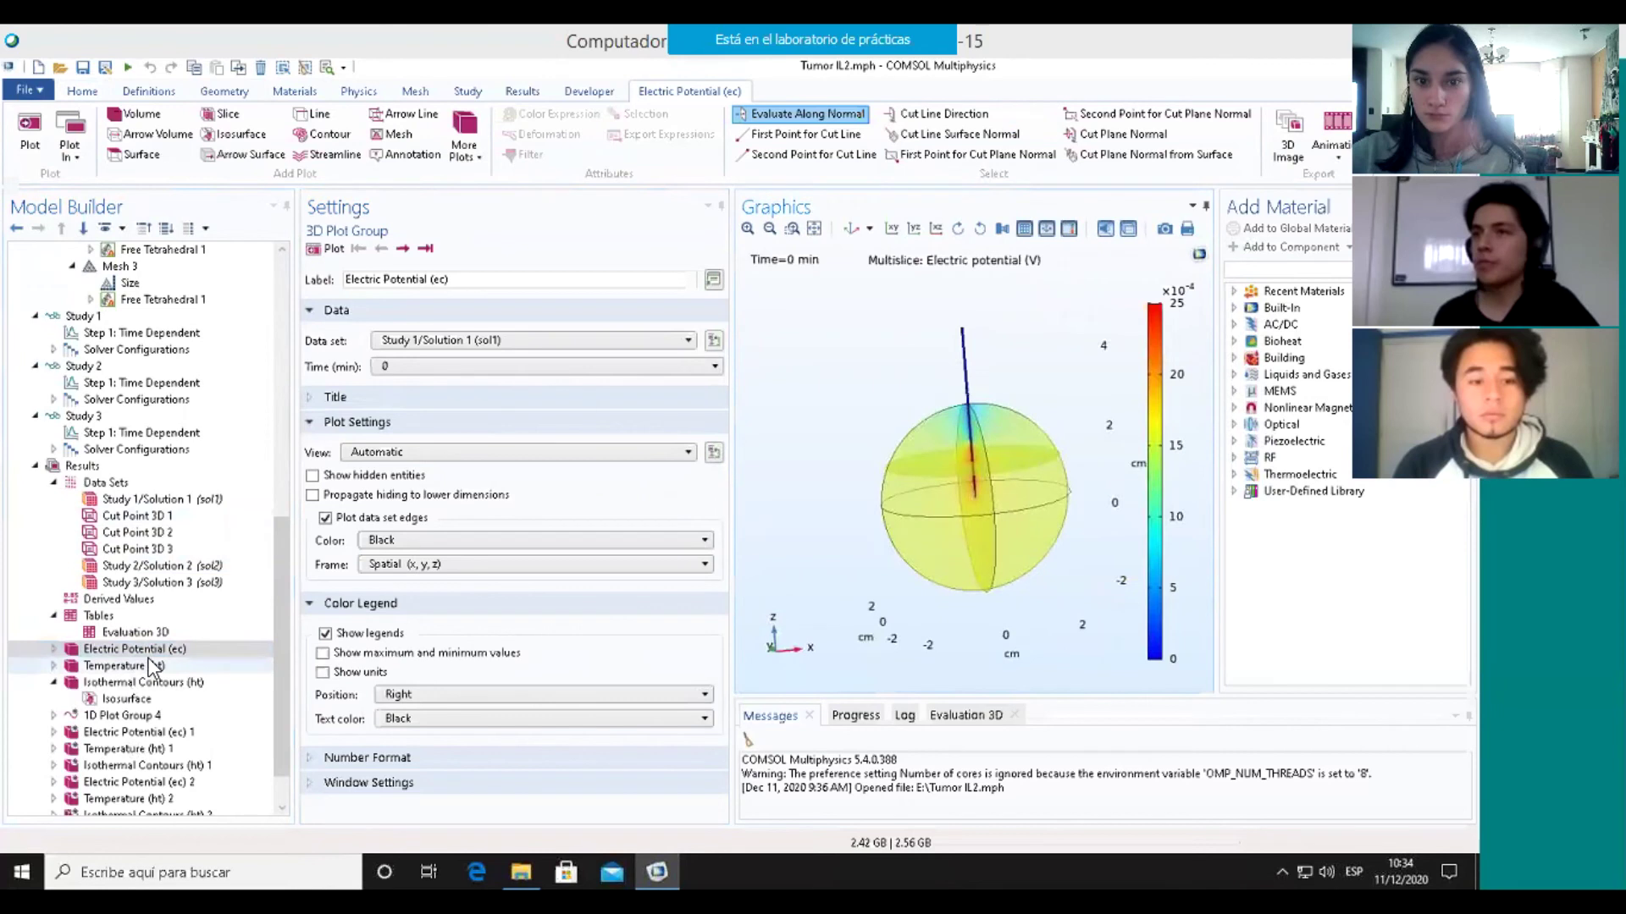
Inspect the Temperature (ht) plot up close at the needle, and open 1D Plot Group 4.
left_click(127, 665)
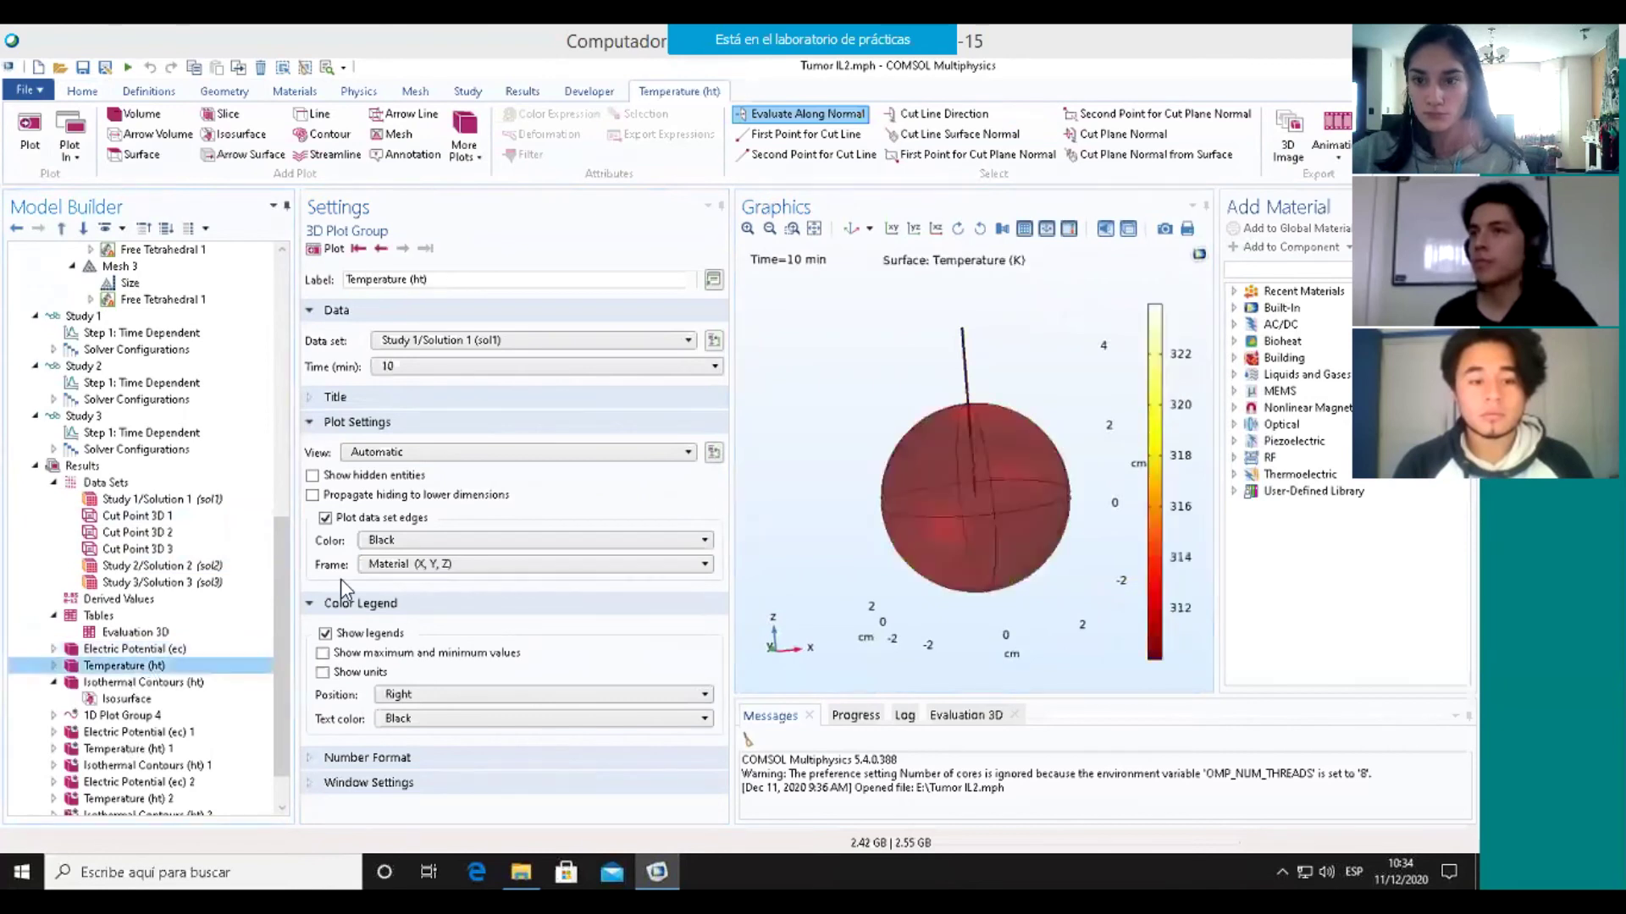
left_click(746, 229)
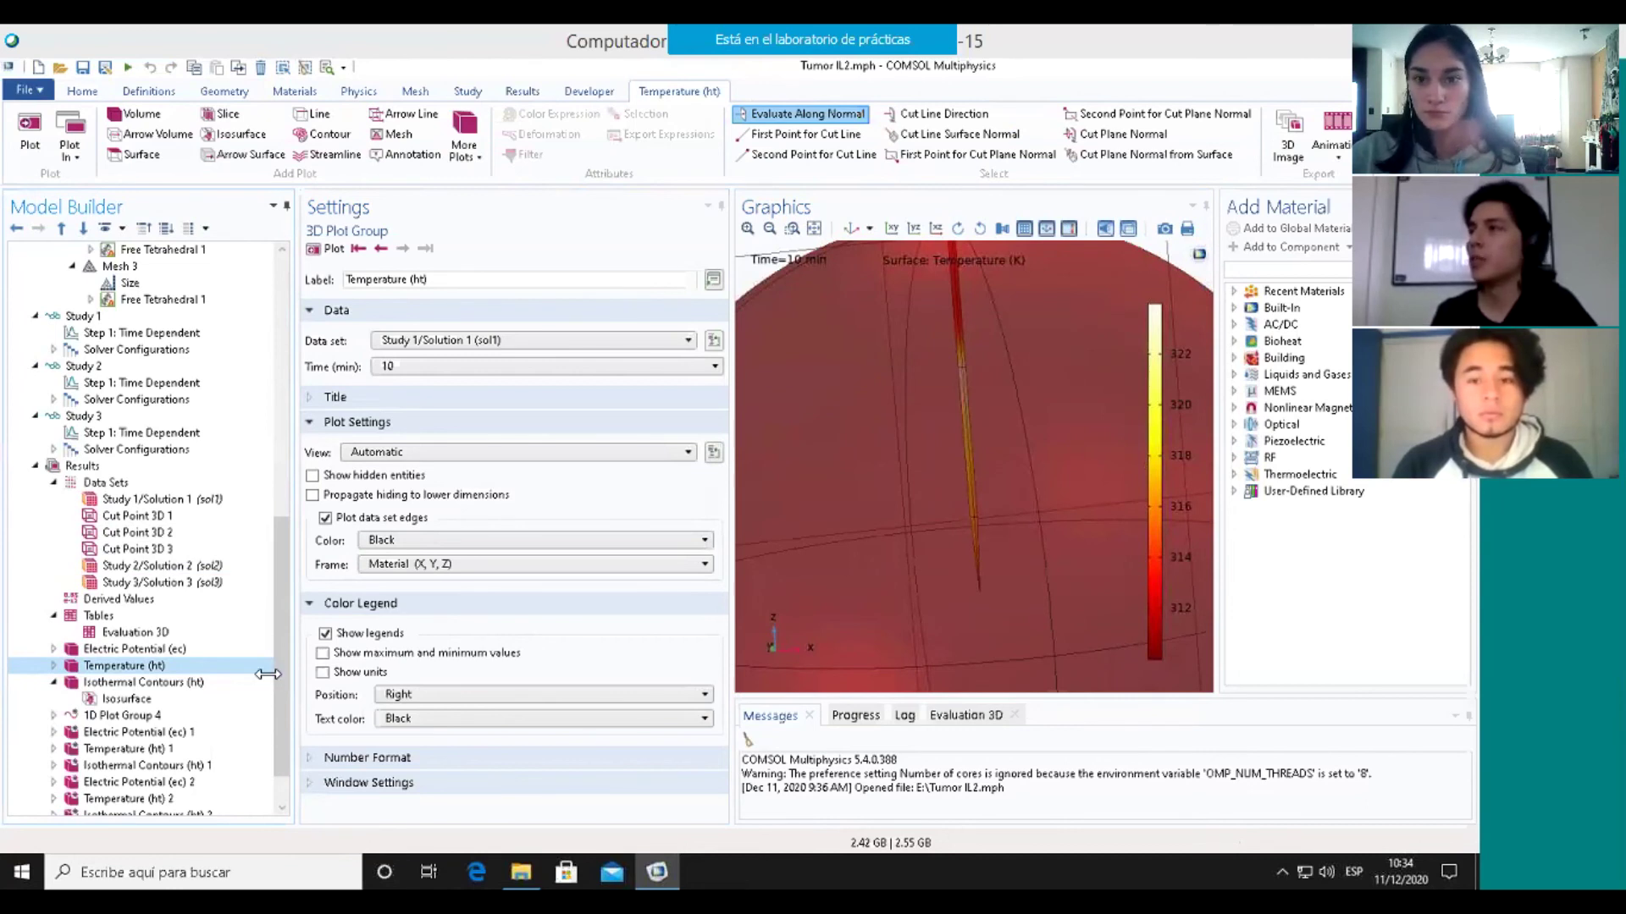
left_click(88, 716)
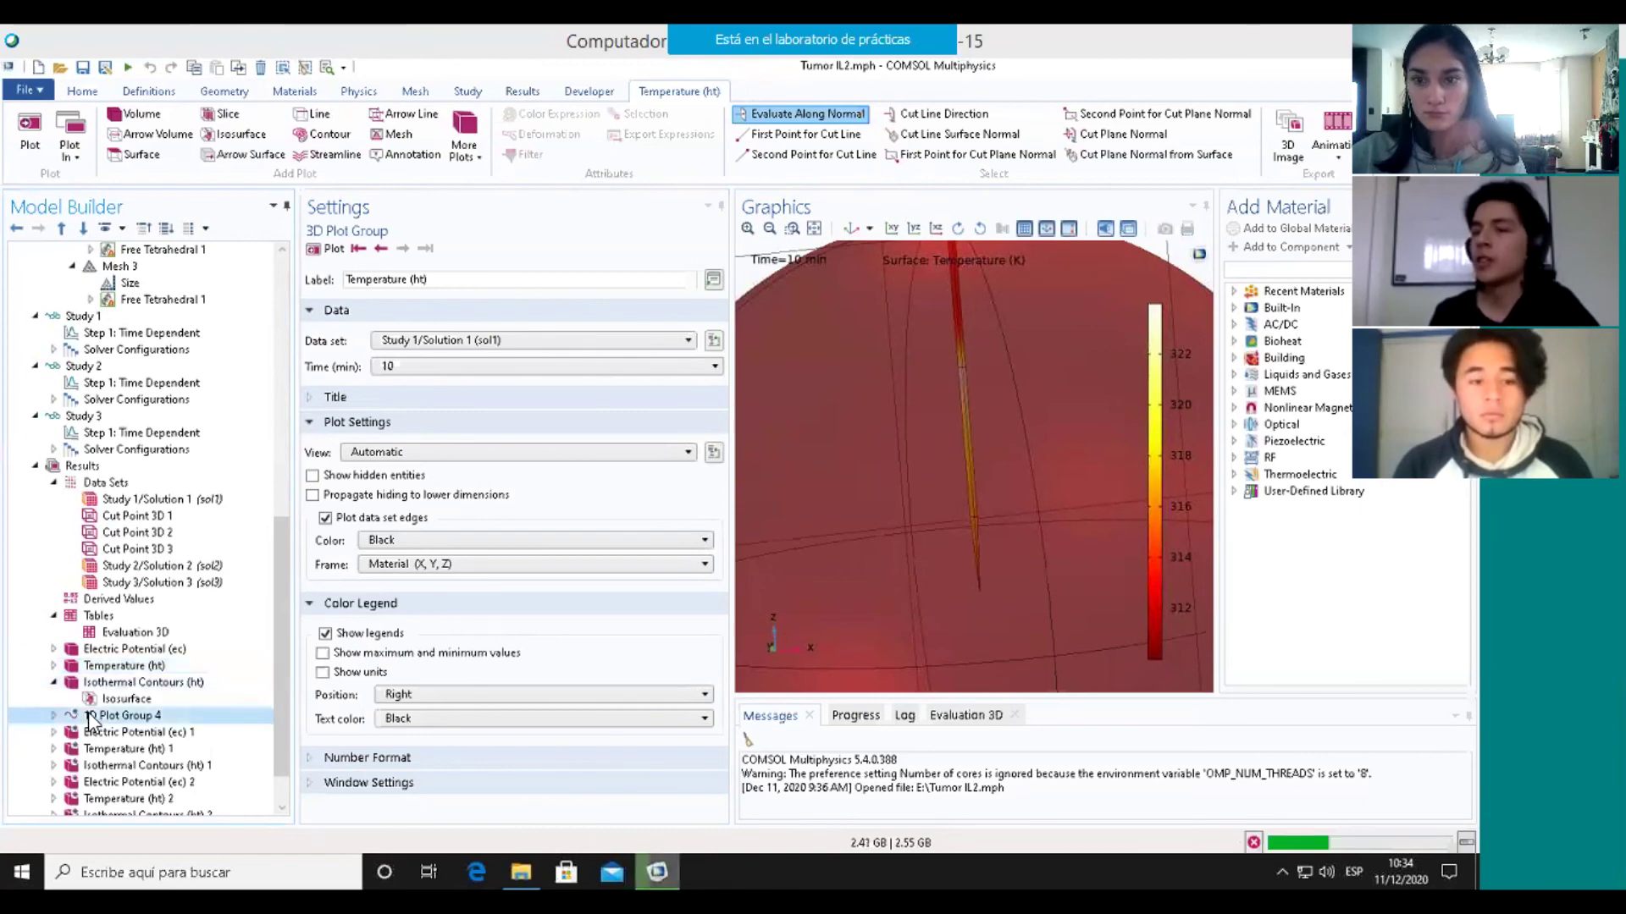